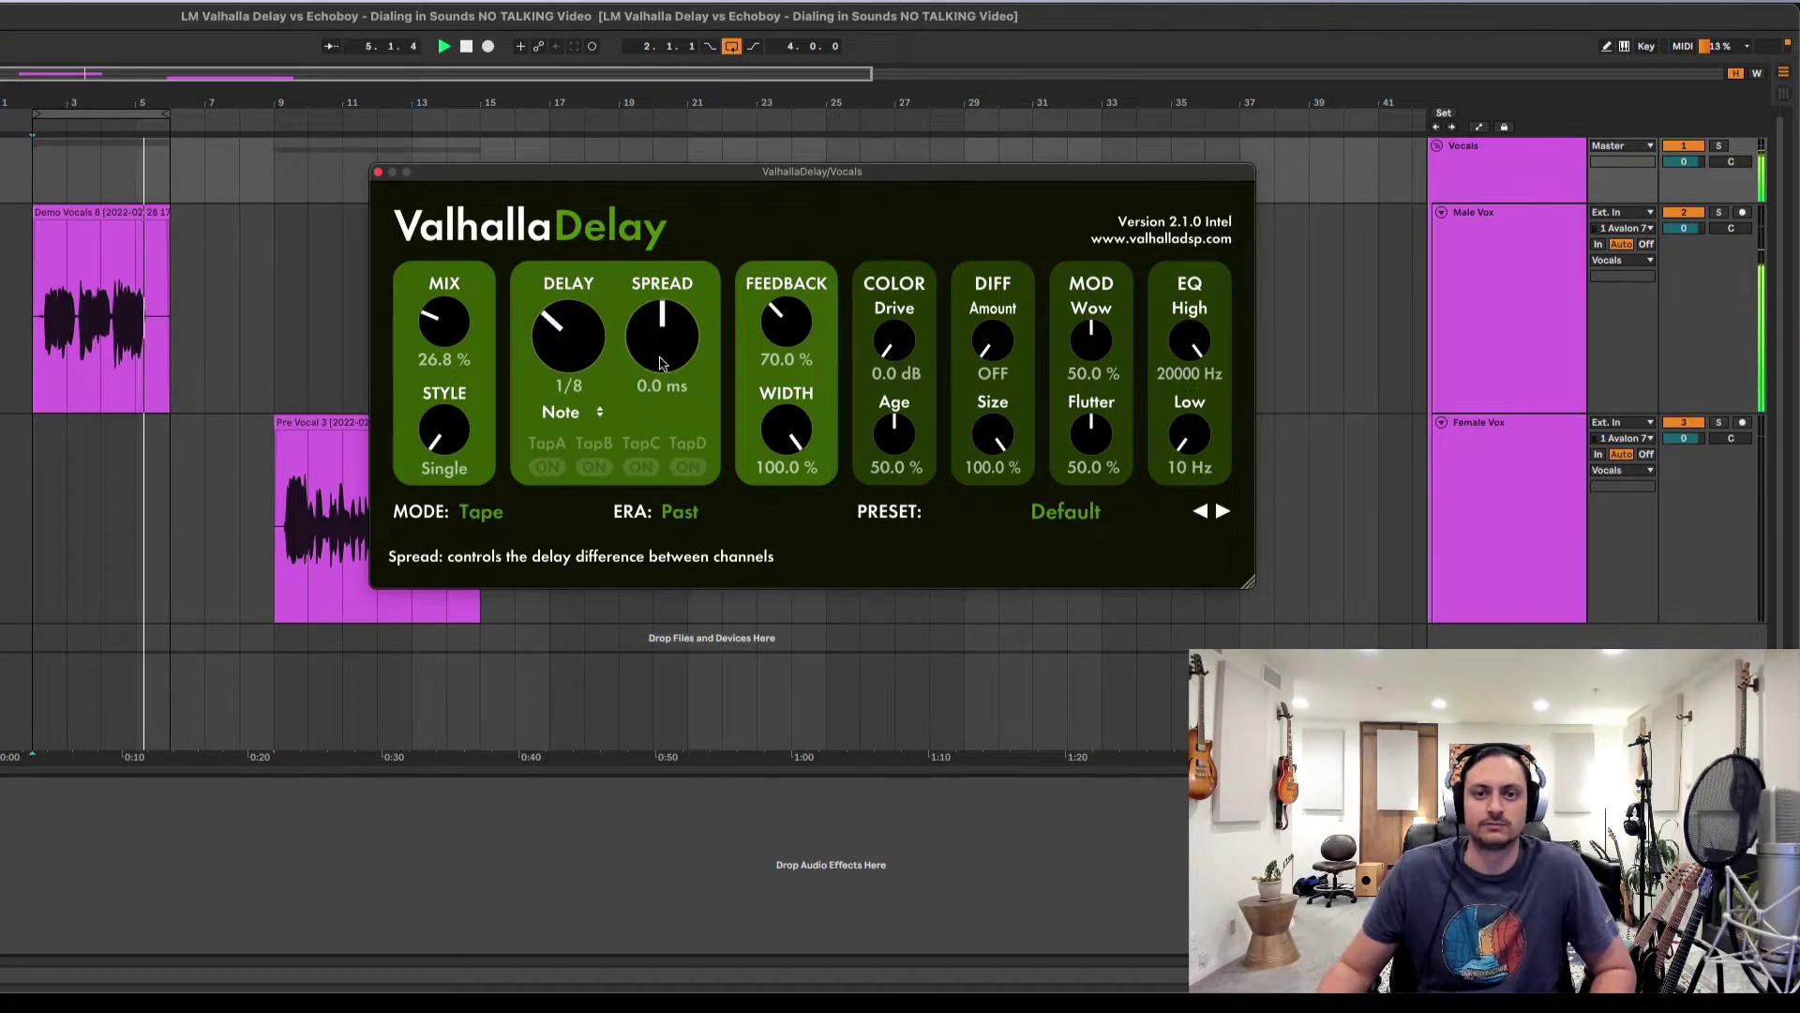
- Set the delay's Feedback to 54.2%, with EQ High at 12870 Hz and EQ Low at 520 Hz
drag(799, 356, 799, 386)
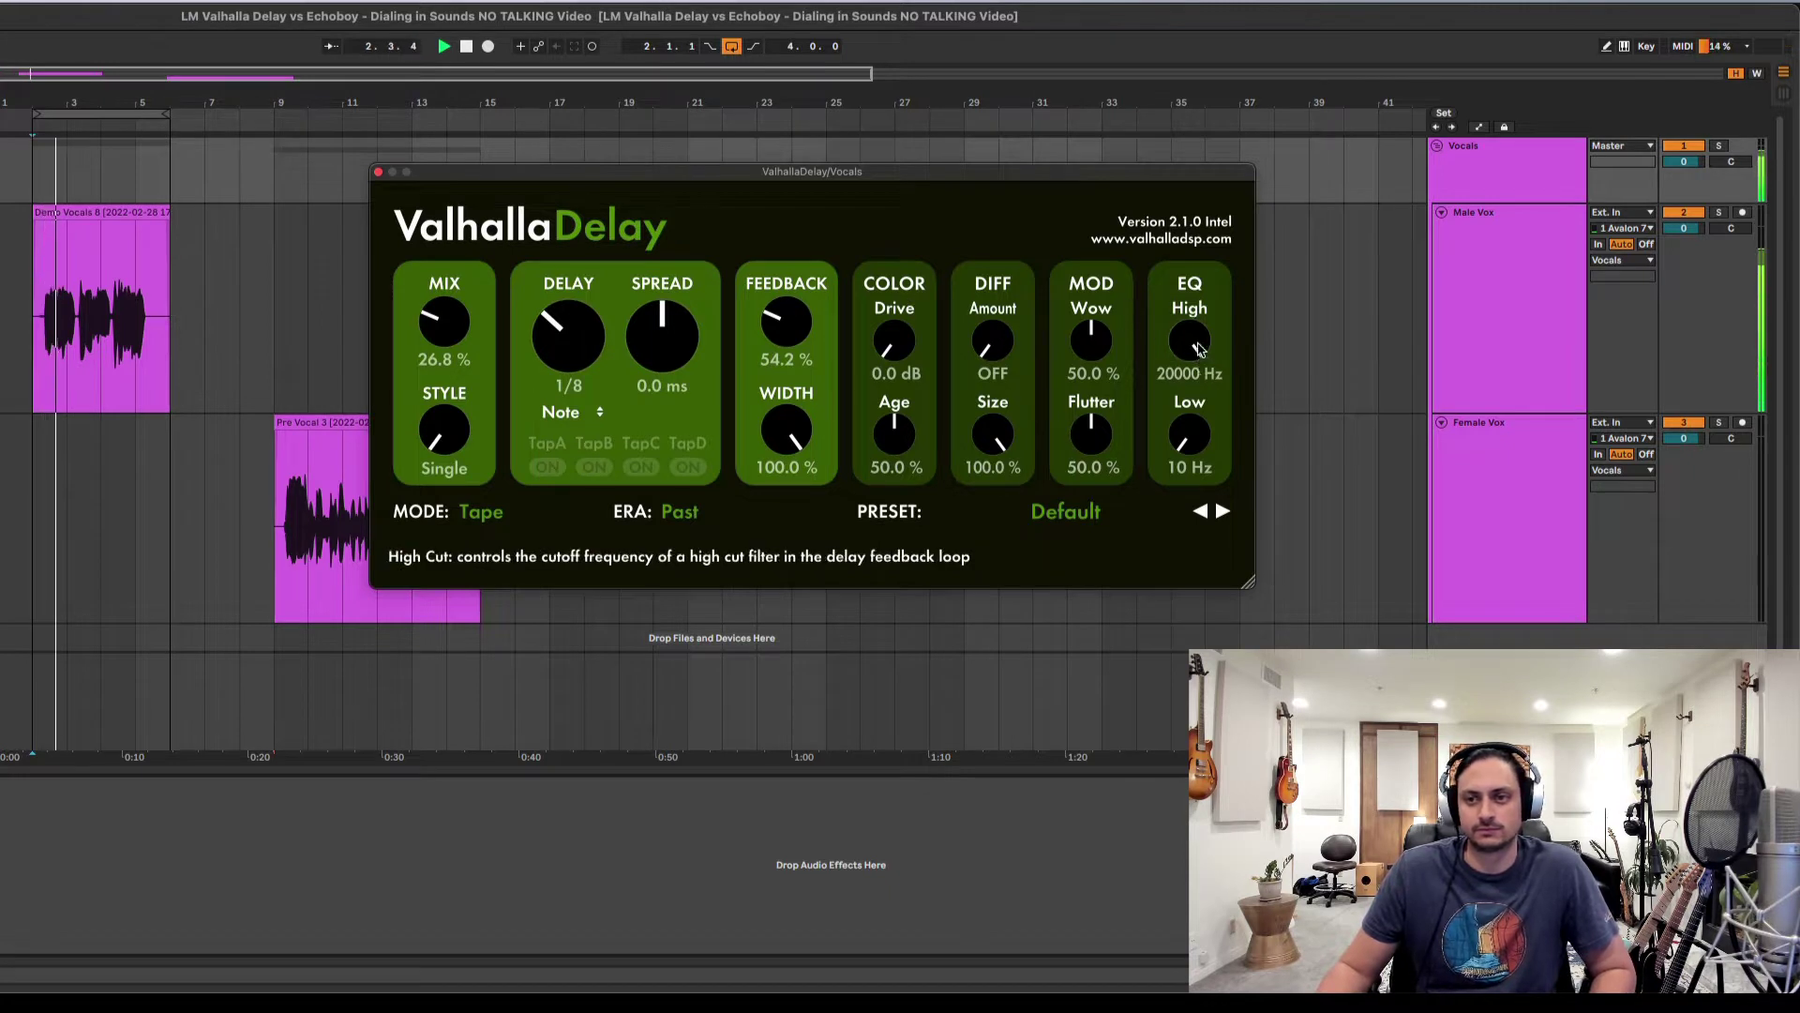
mouse_move(1199, 349)
mouse_down()
mouse_move(1196, 418)
mouse_move(1210, 369)
mouse_up()
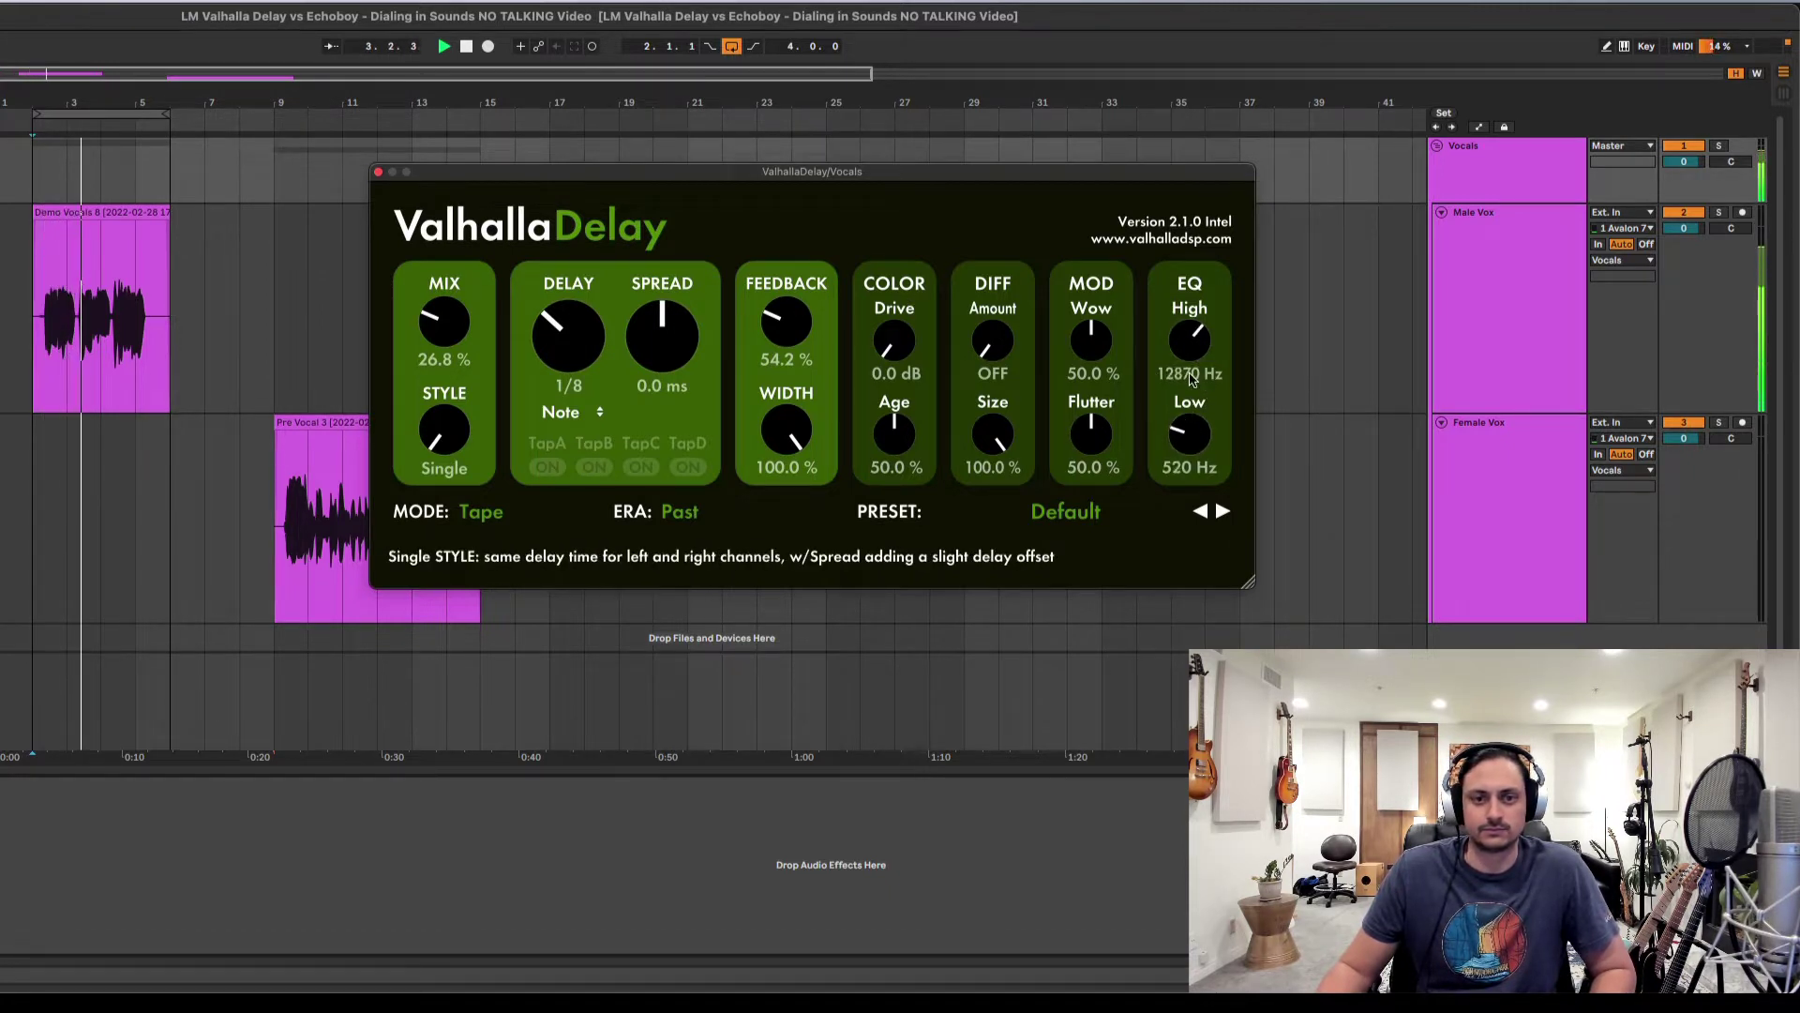
- Switch the delay style to Dual and sync the right channel's delay to a 1/4 note
drag(486, 385, 479, 374)
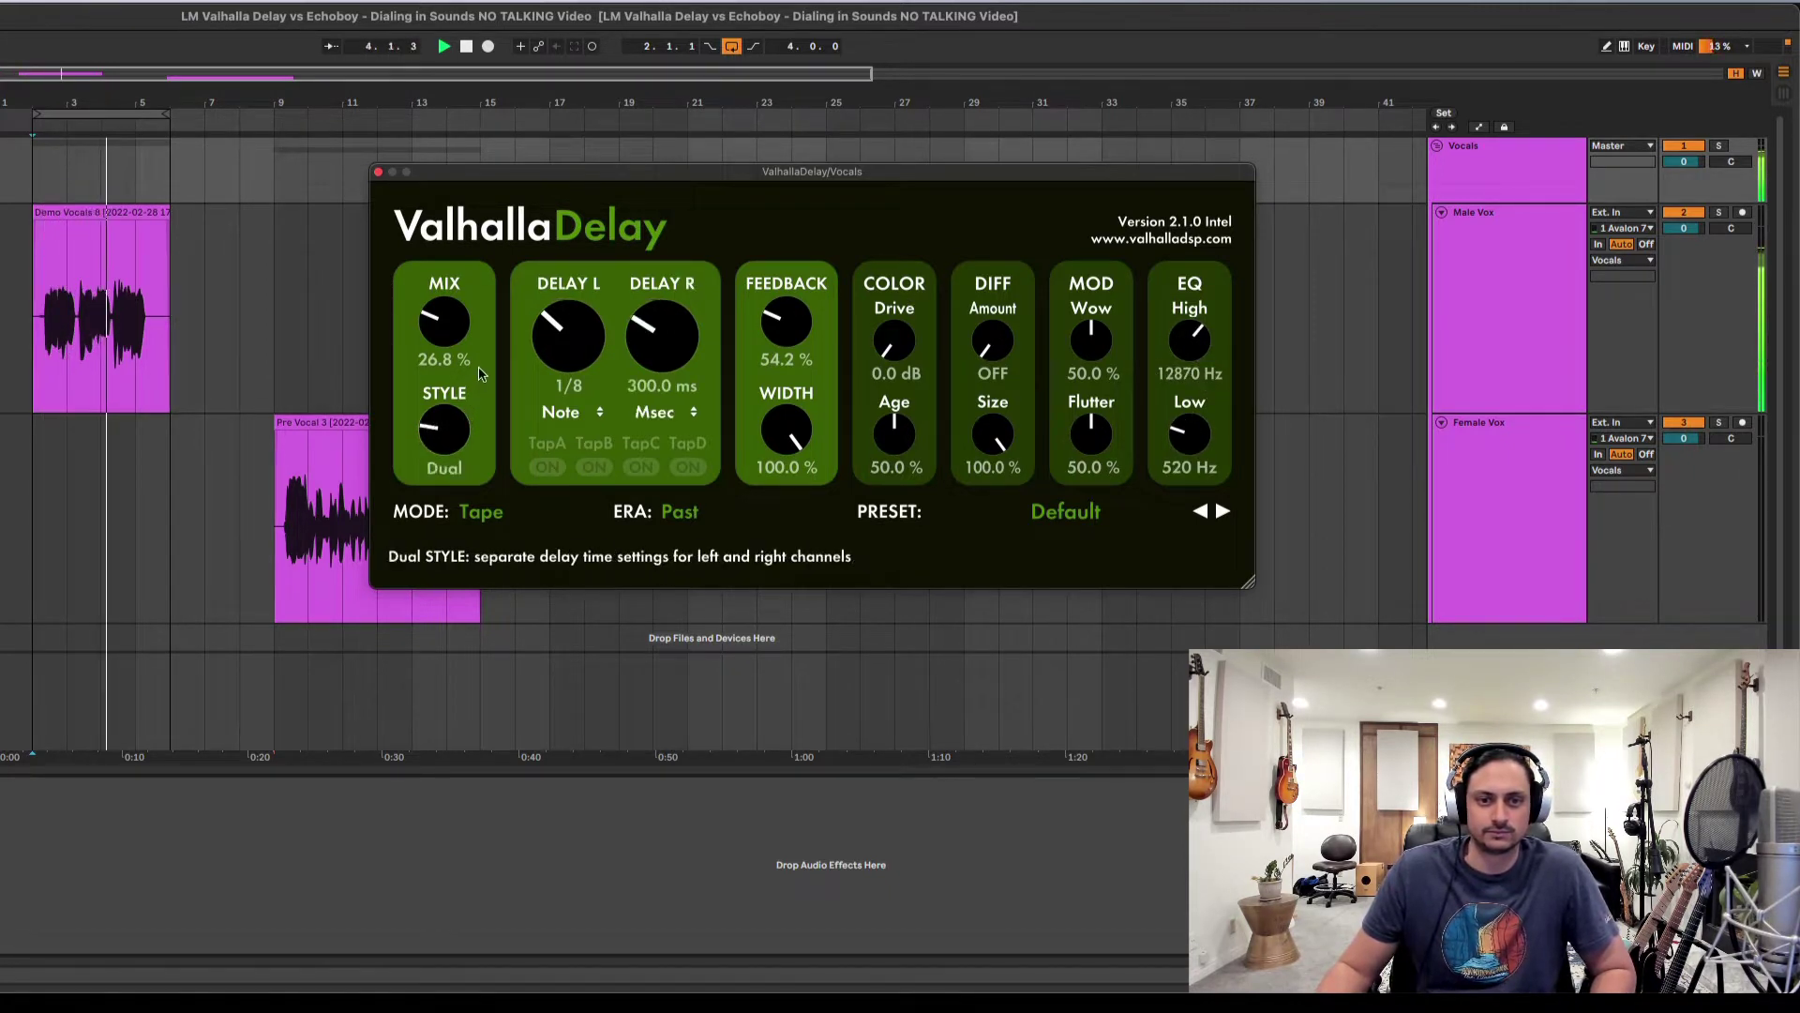
click(696, 411)
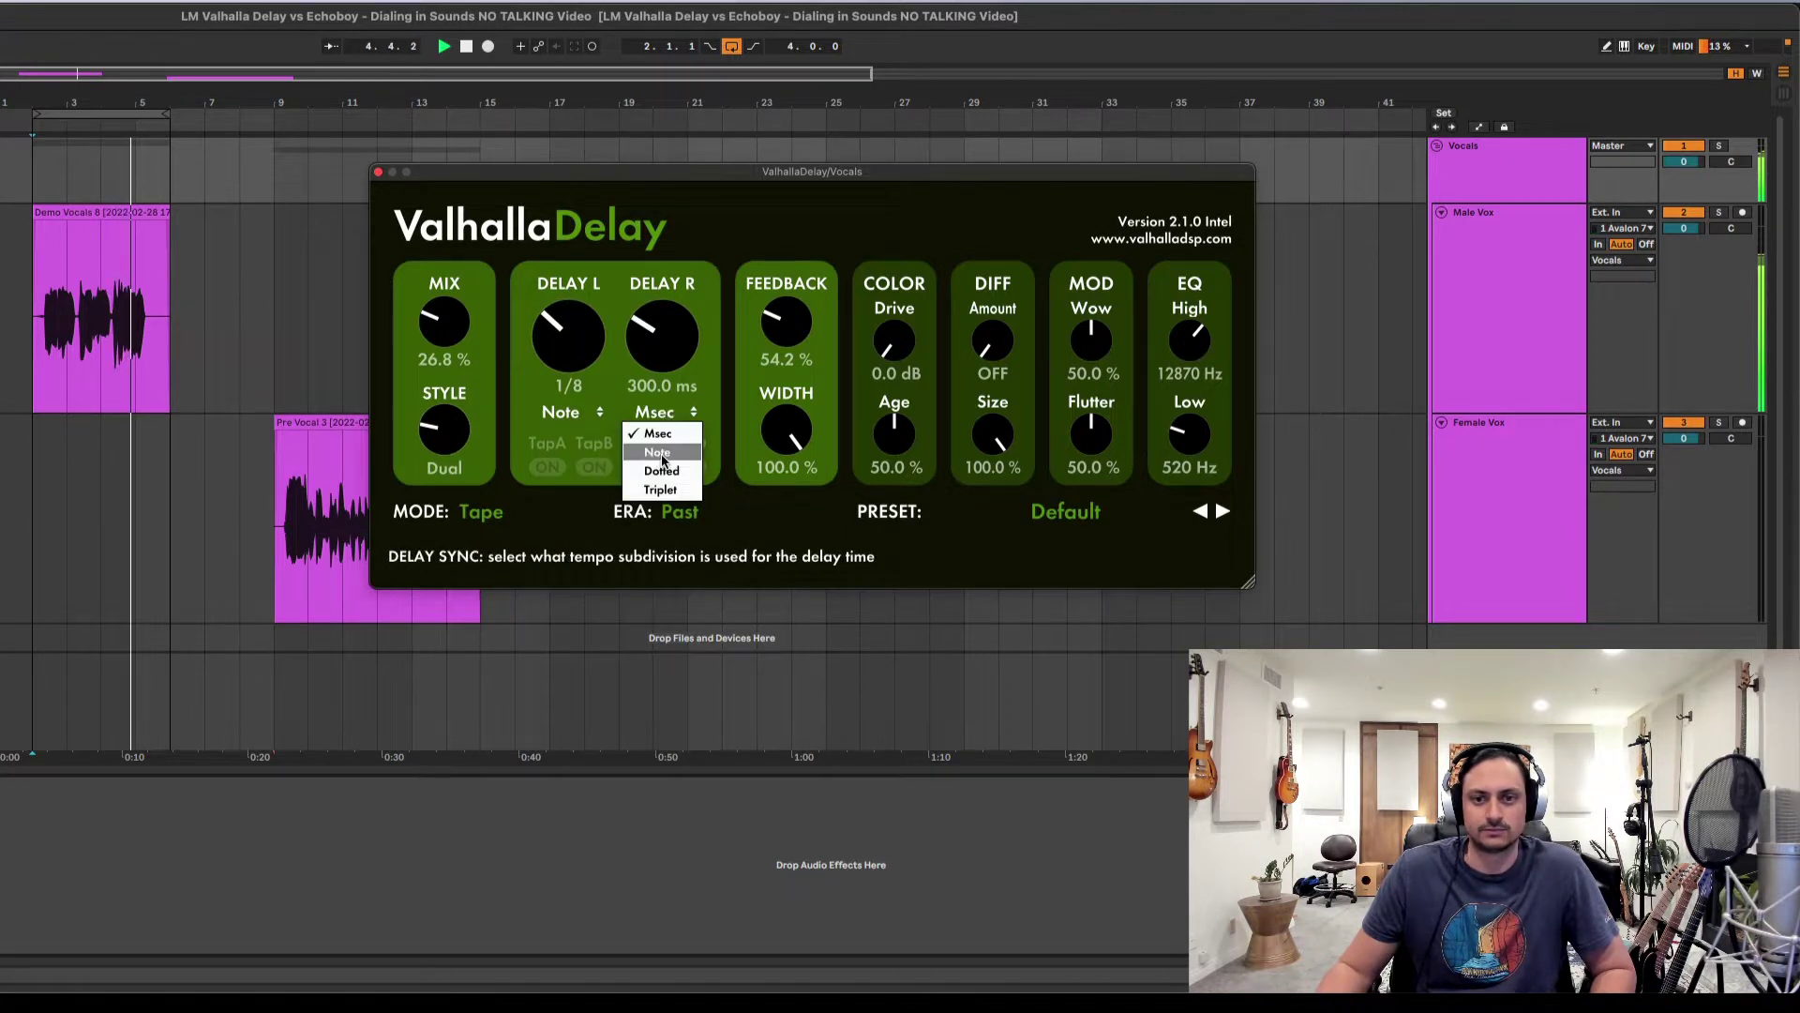
click(663, 457)
drag(683, 349, 683, 292)
- Set Feedback to 70.8%, Drive to 7.6 dB, Diffusion Amount to 25.8%, Wow to 33.4% and Flutter to 34.0%
drag(787, 338, 790, 305)
drag(893, 342, 1012, 327)
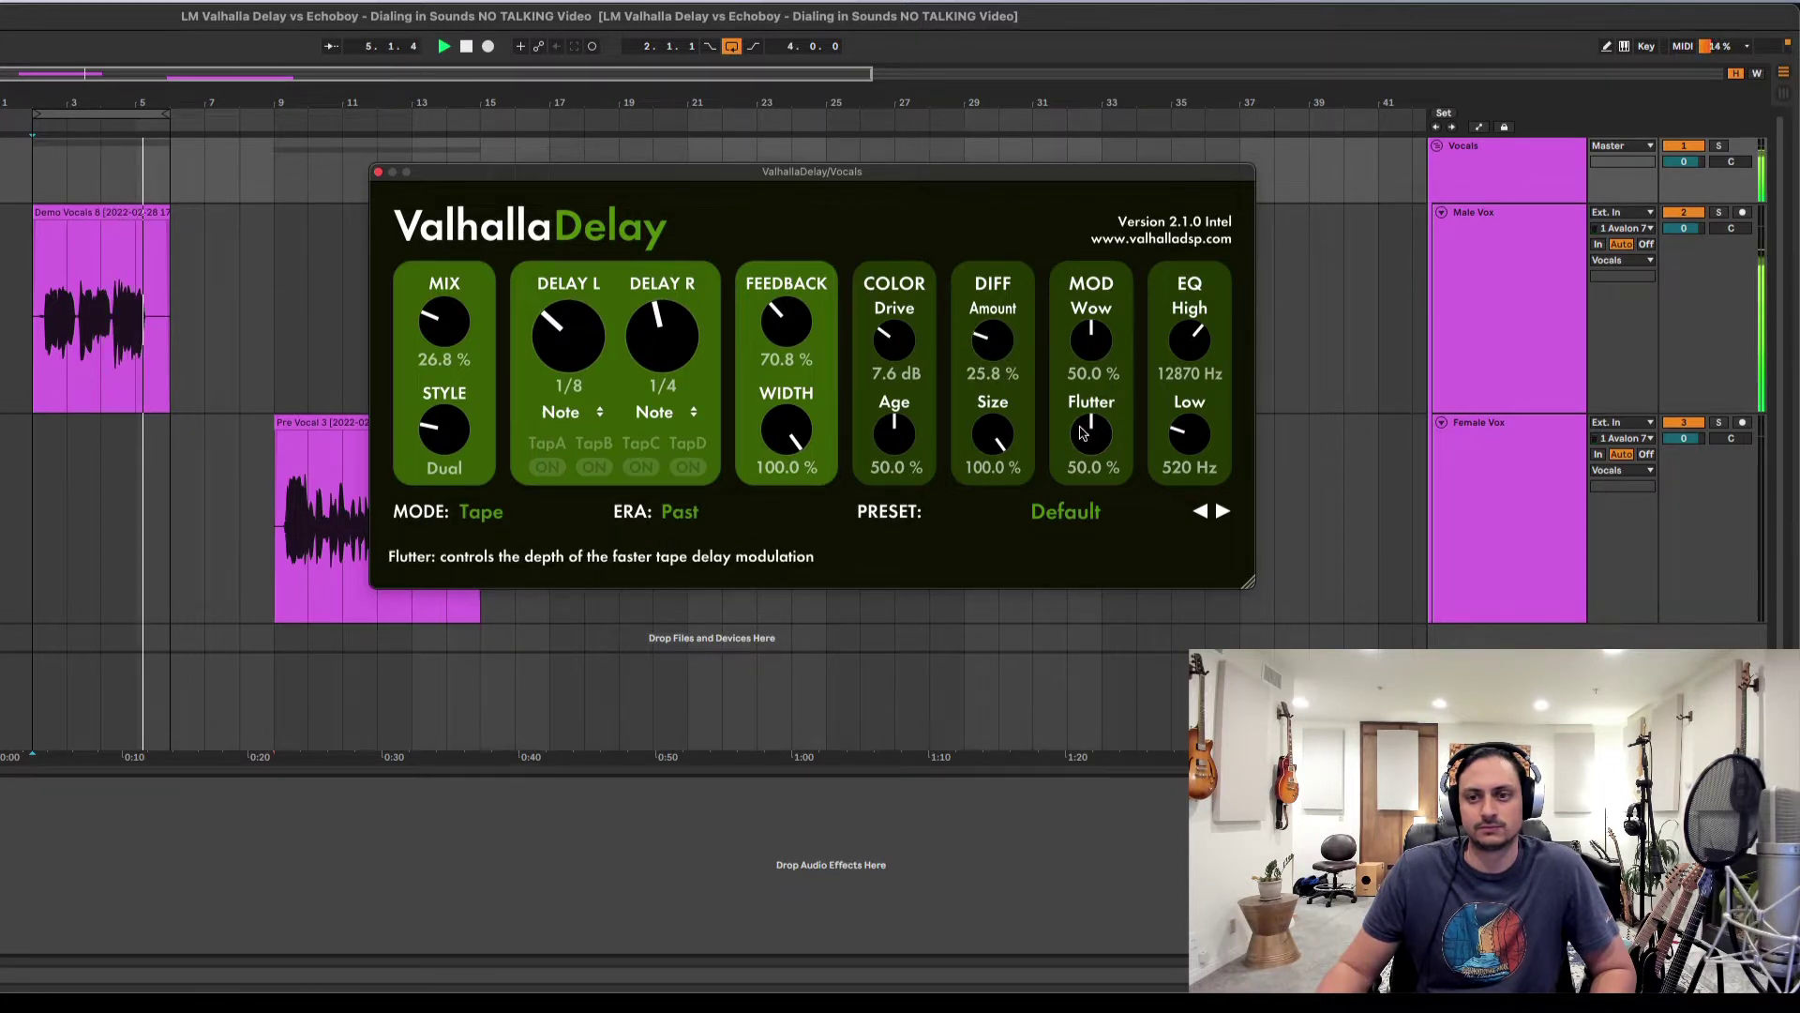
drag(1099, 340, 1084, 484)
drag(1105, 333, 1103, 352)
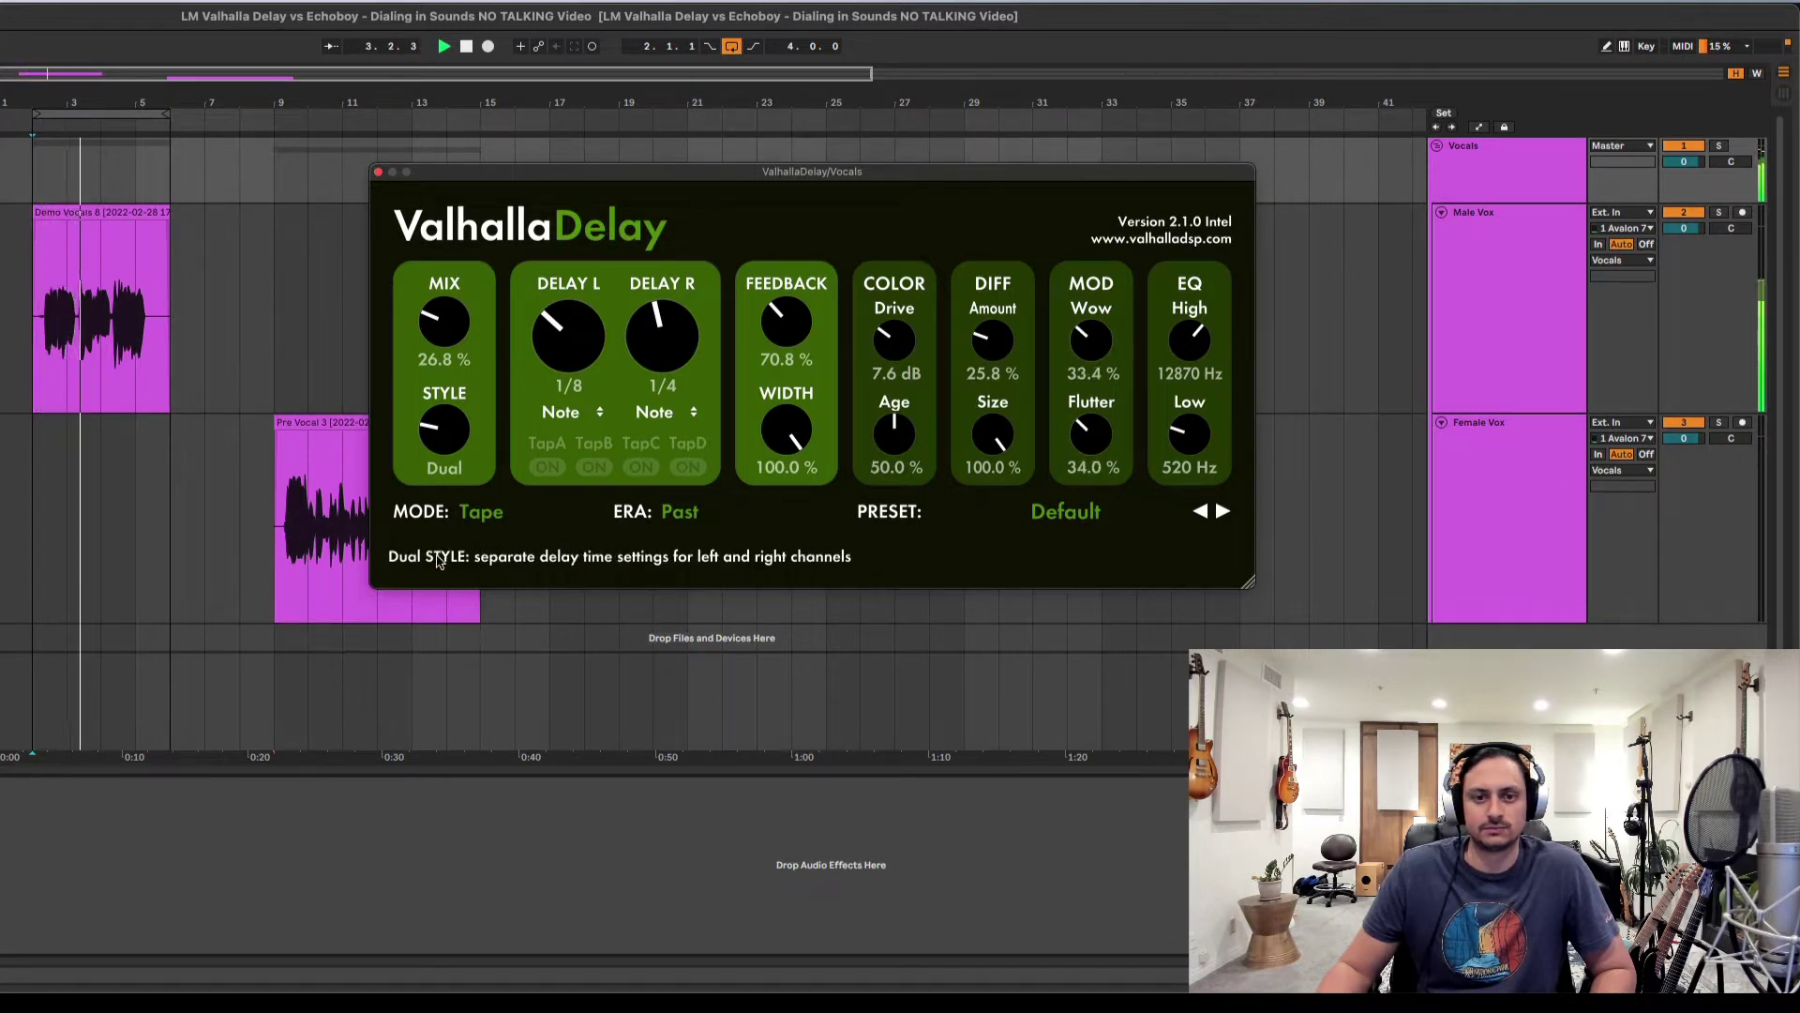
- Try the Present era and the Future era on the Tape delay
click(681, 514)
click(690, 561)
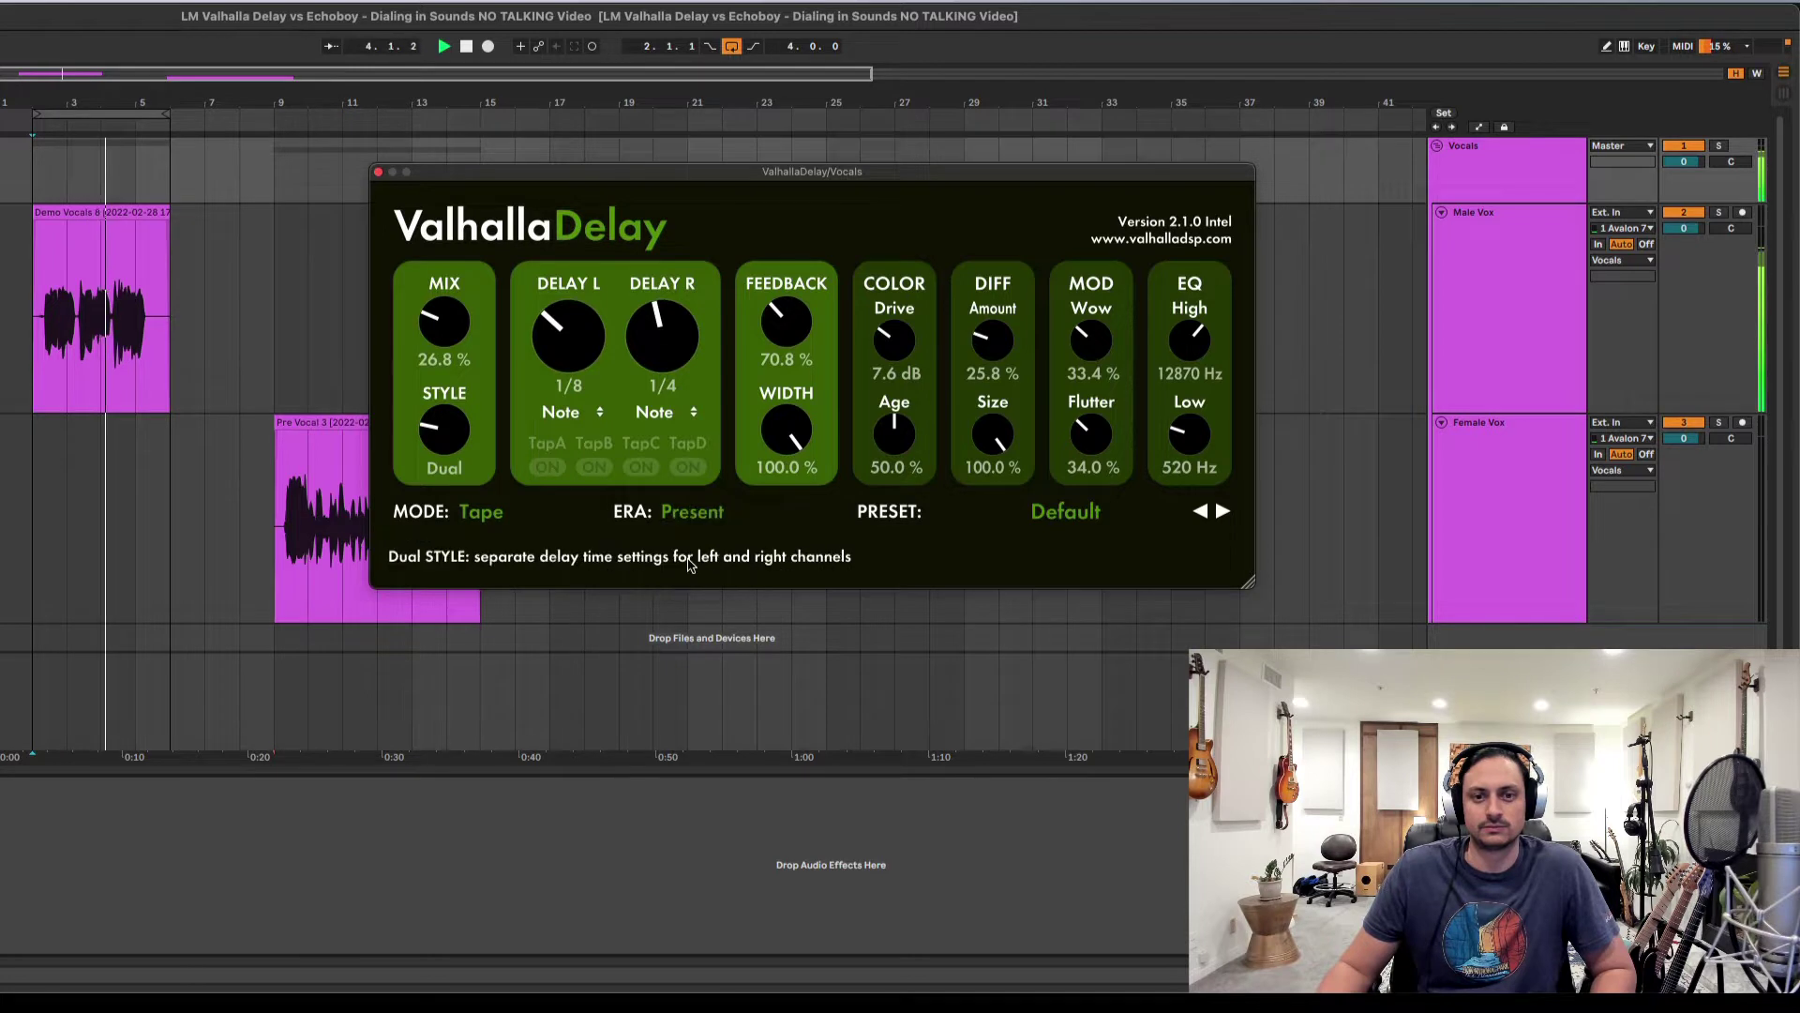
click(699, 516)
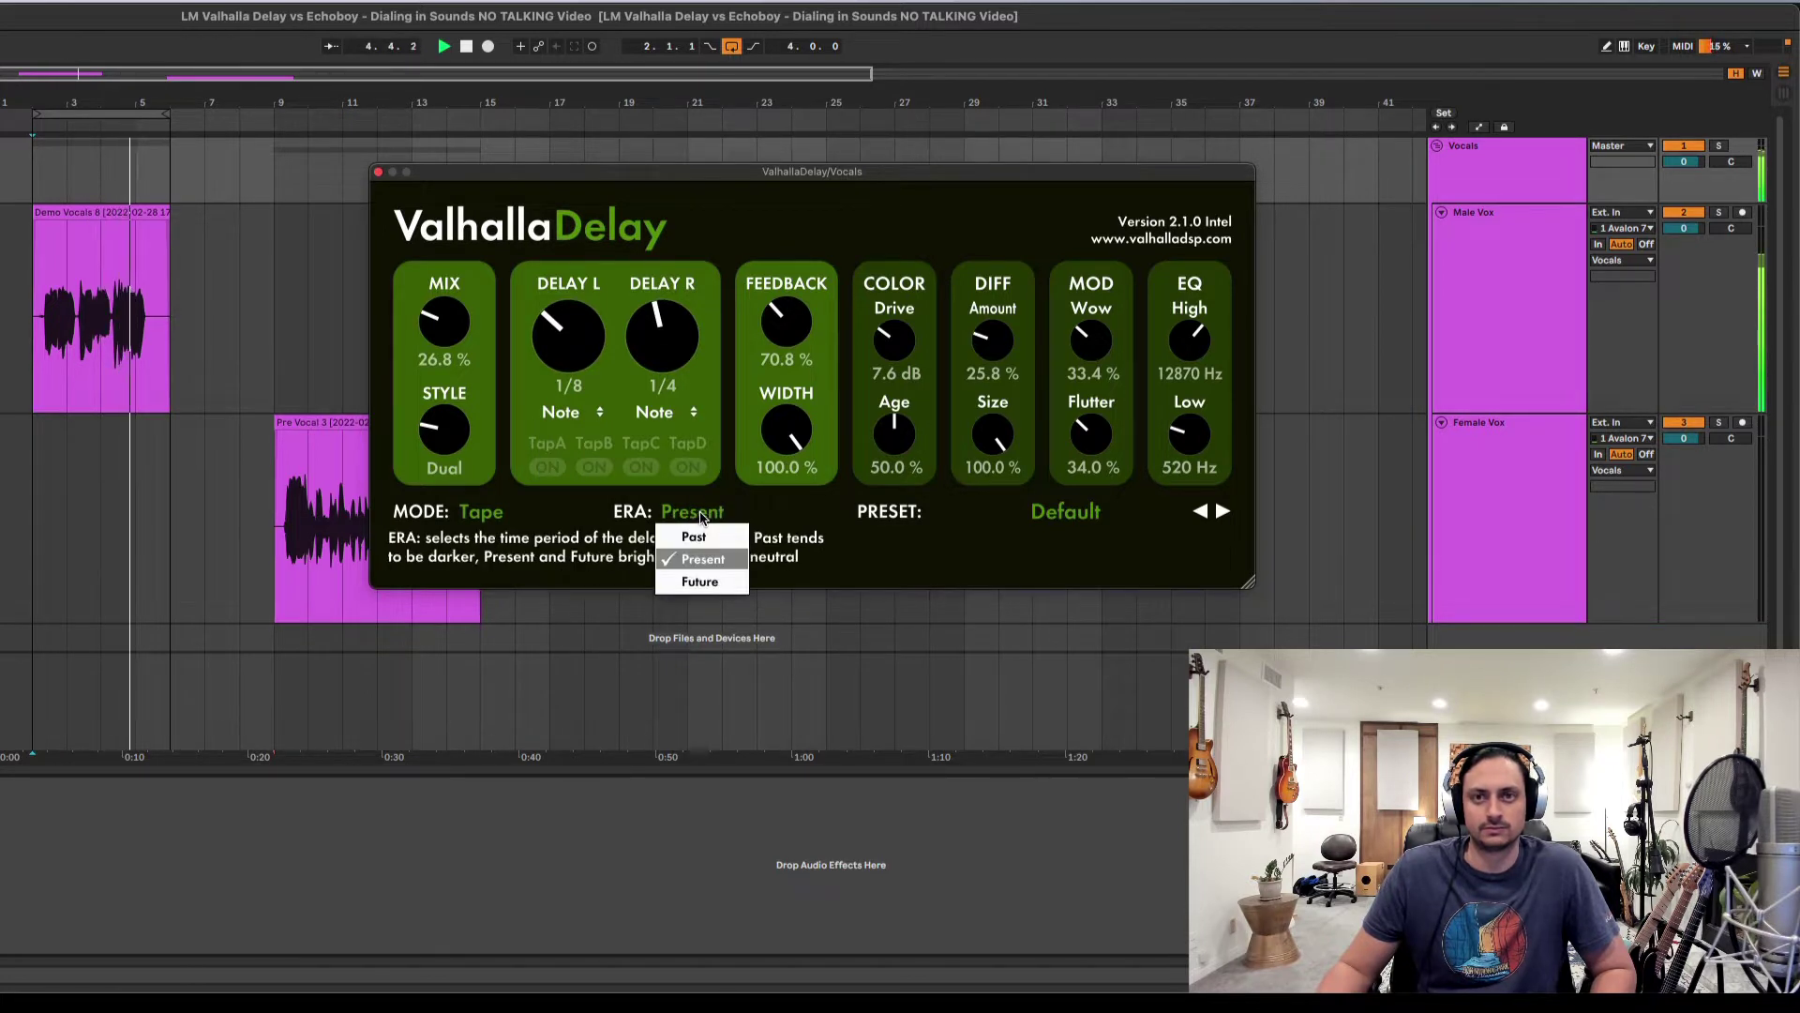
click(701, 579)
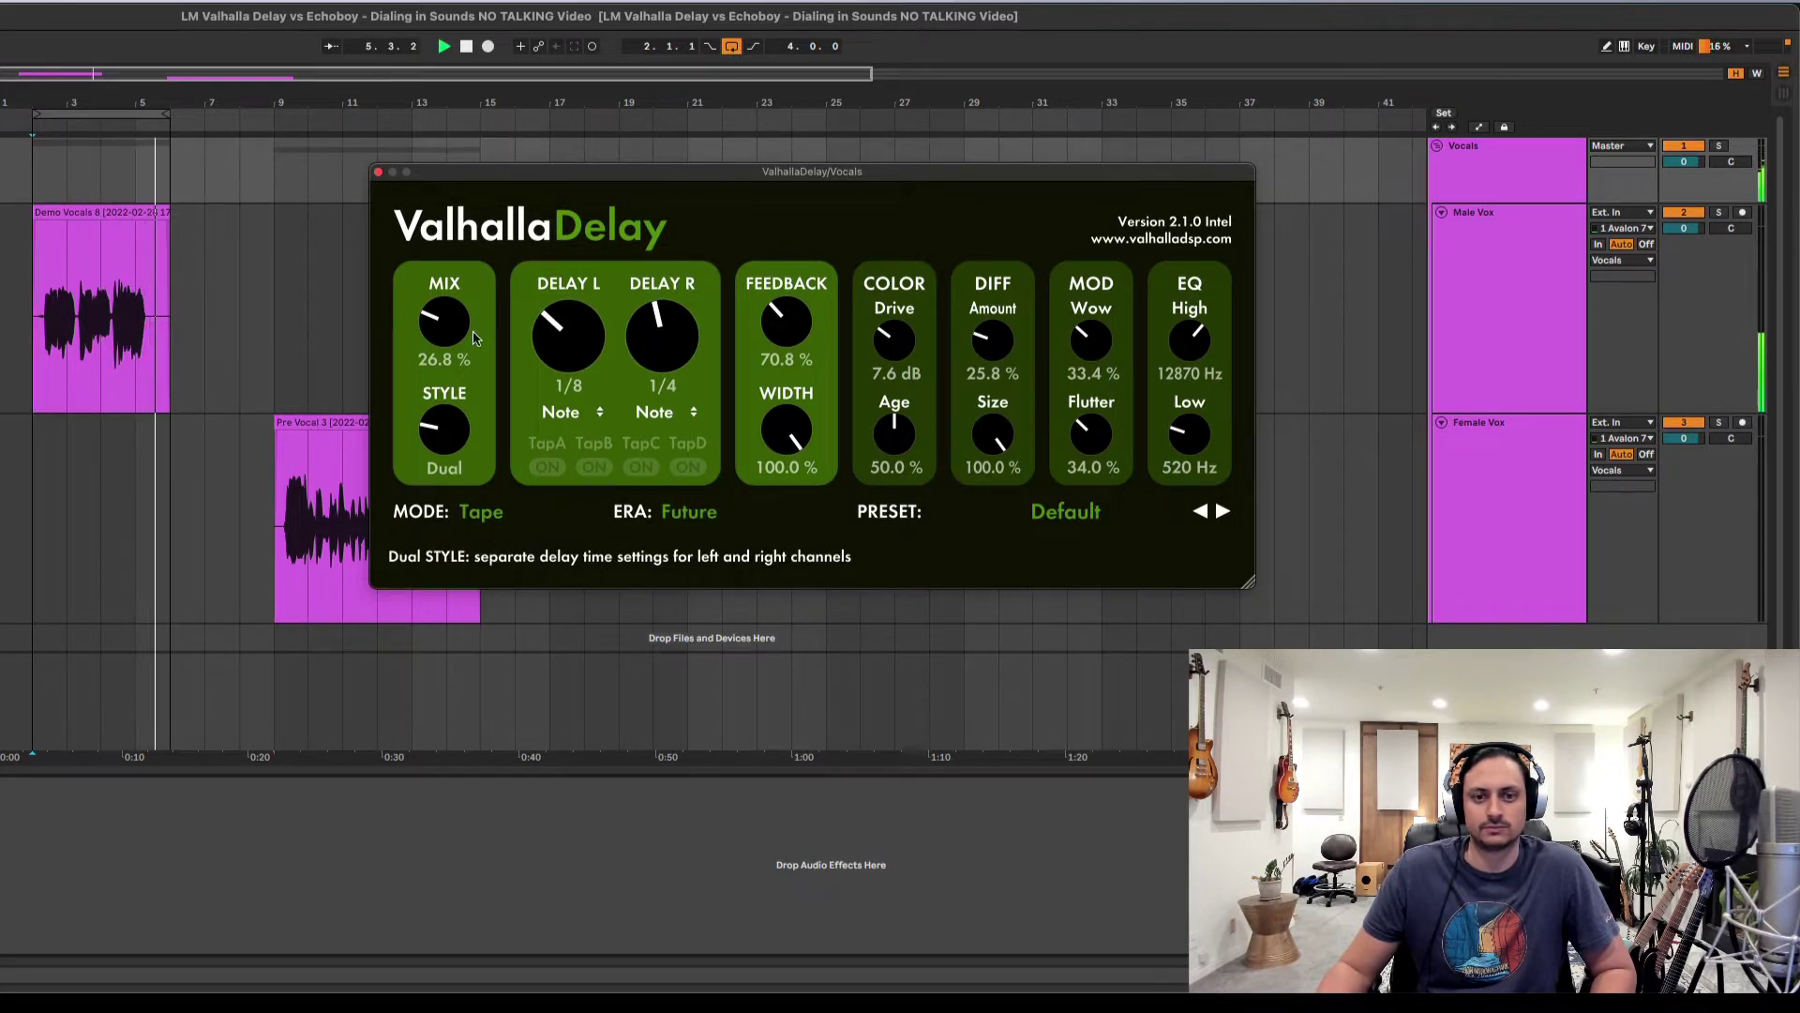
- Raise the Mix to 33.7% and set the era to Past
drag(459, 337, 458, 333)
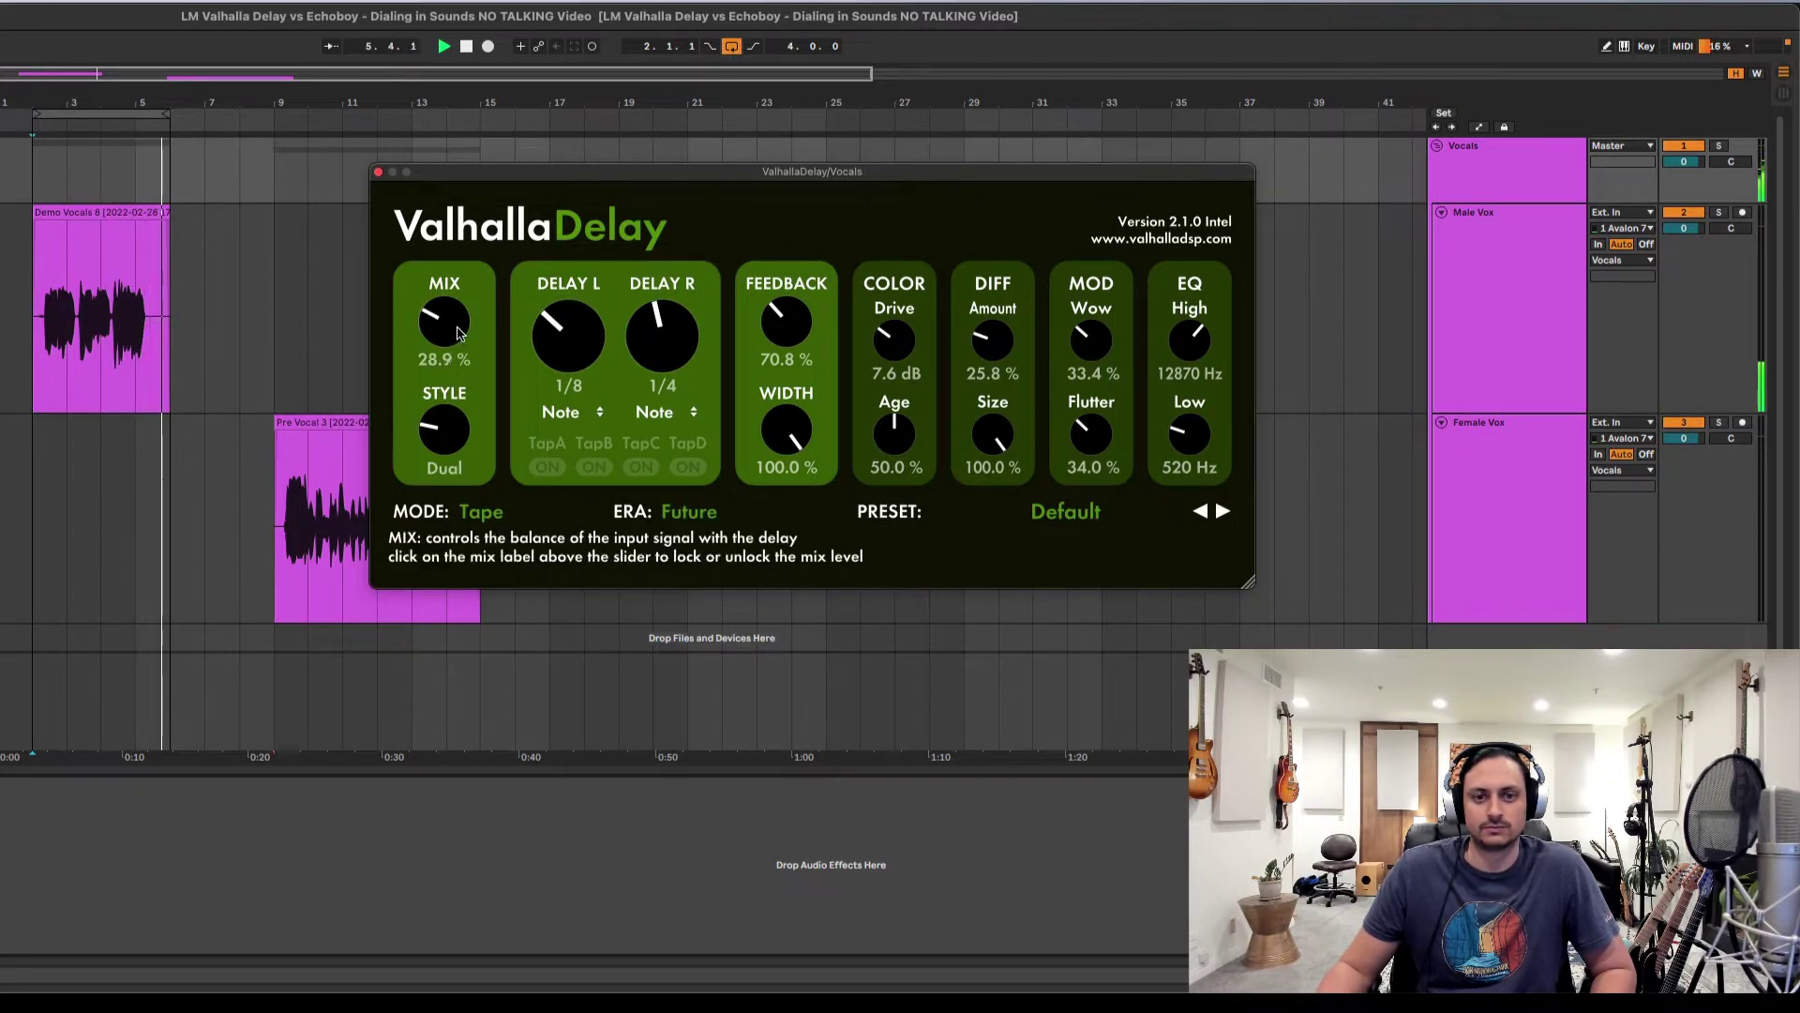
click(693, 512)
click(713, 542)
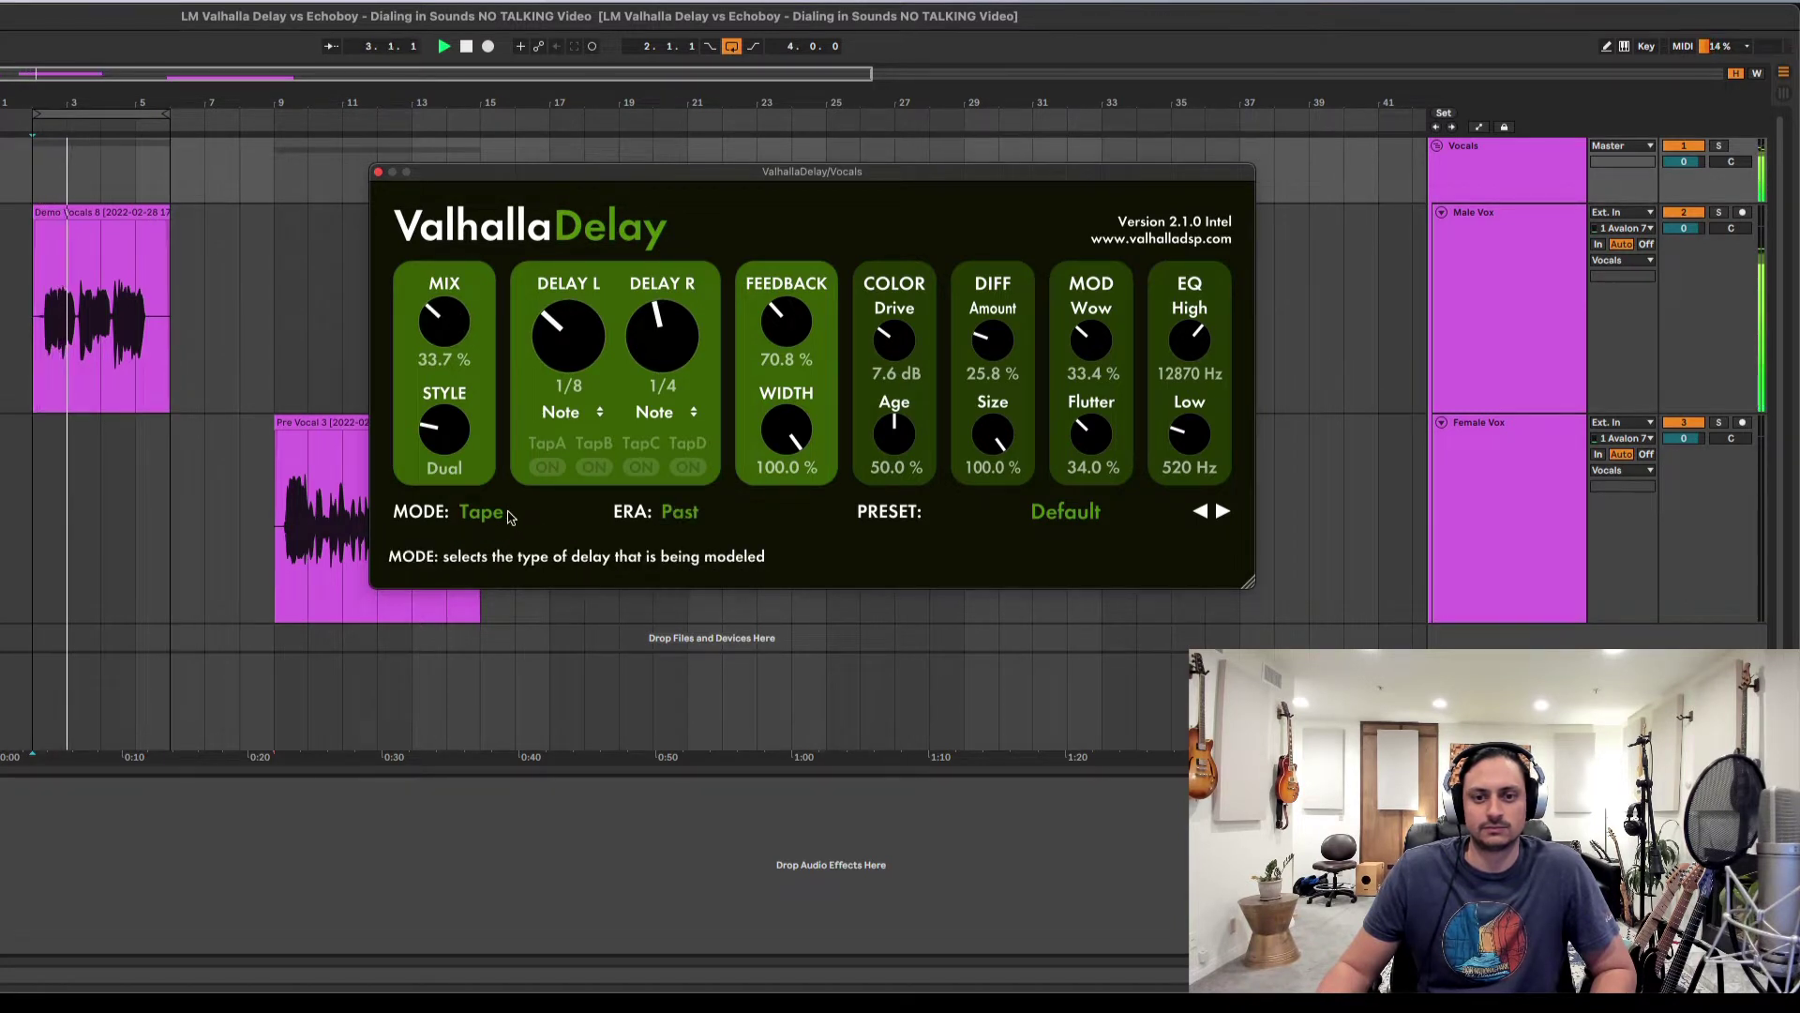
- Switch to HiFi mode with Feedback 65.2%, Drive 5.5 dB, Diffusion Amount 10.2%, EQ Low 390 Hz and EQ High about 9940 Hz
click(478, 512)
click(514, 557)
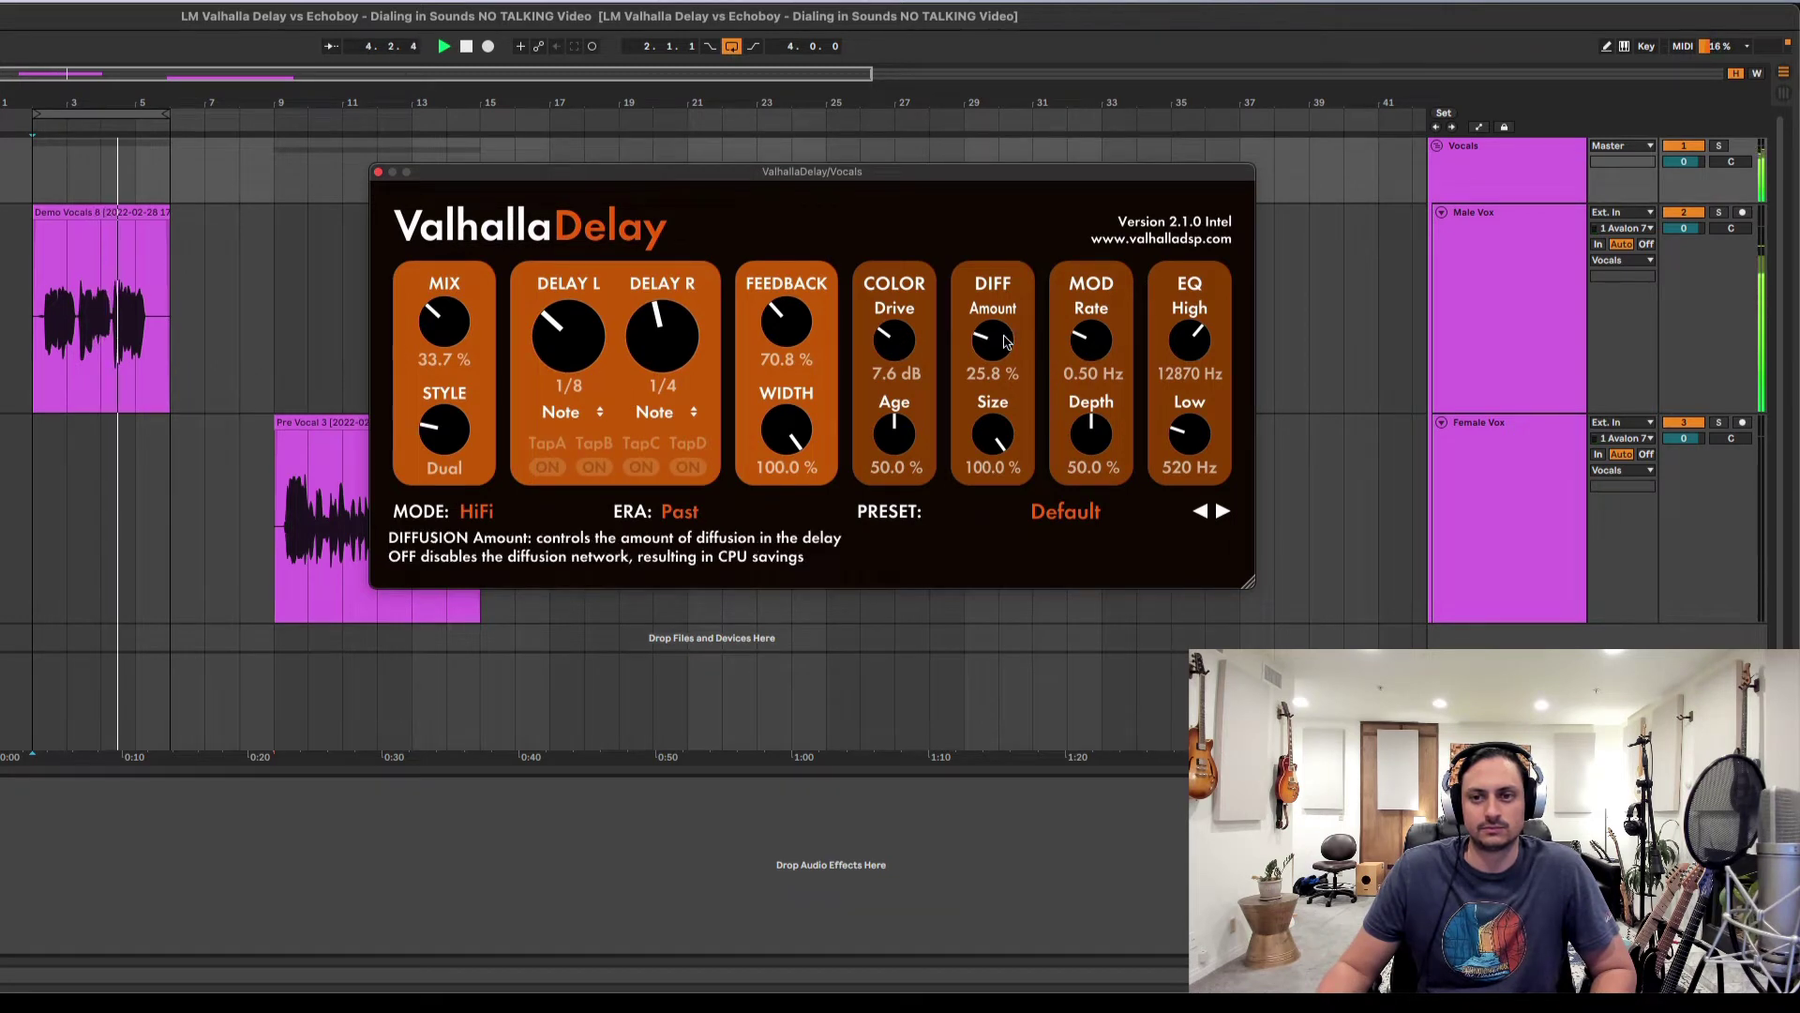
drag(1005, 362, 1006, 371)
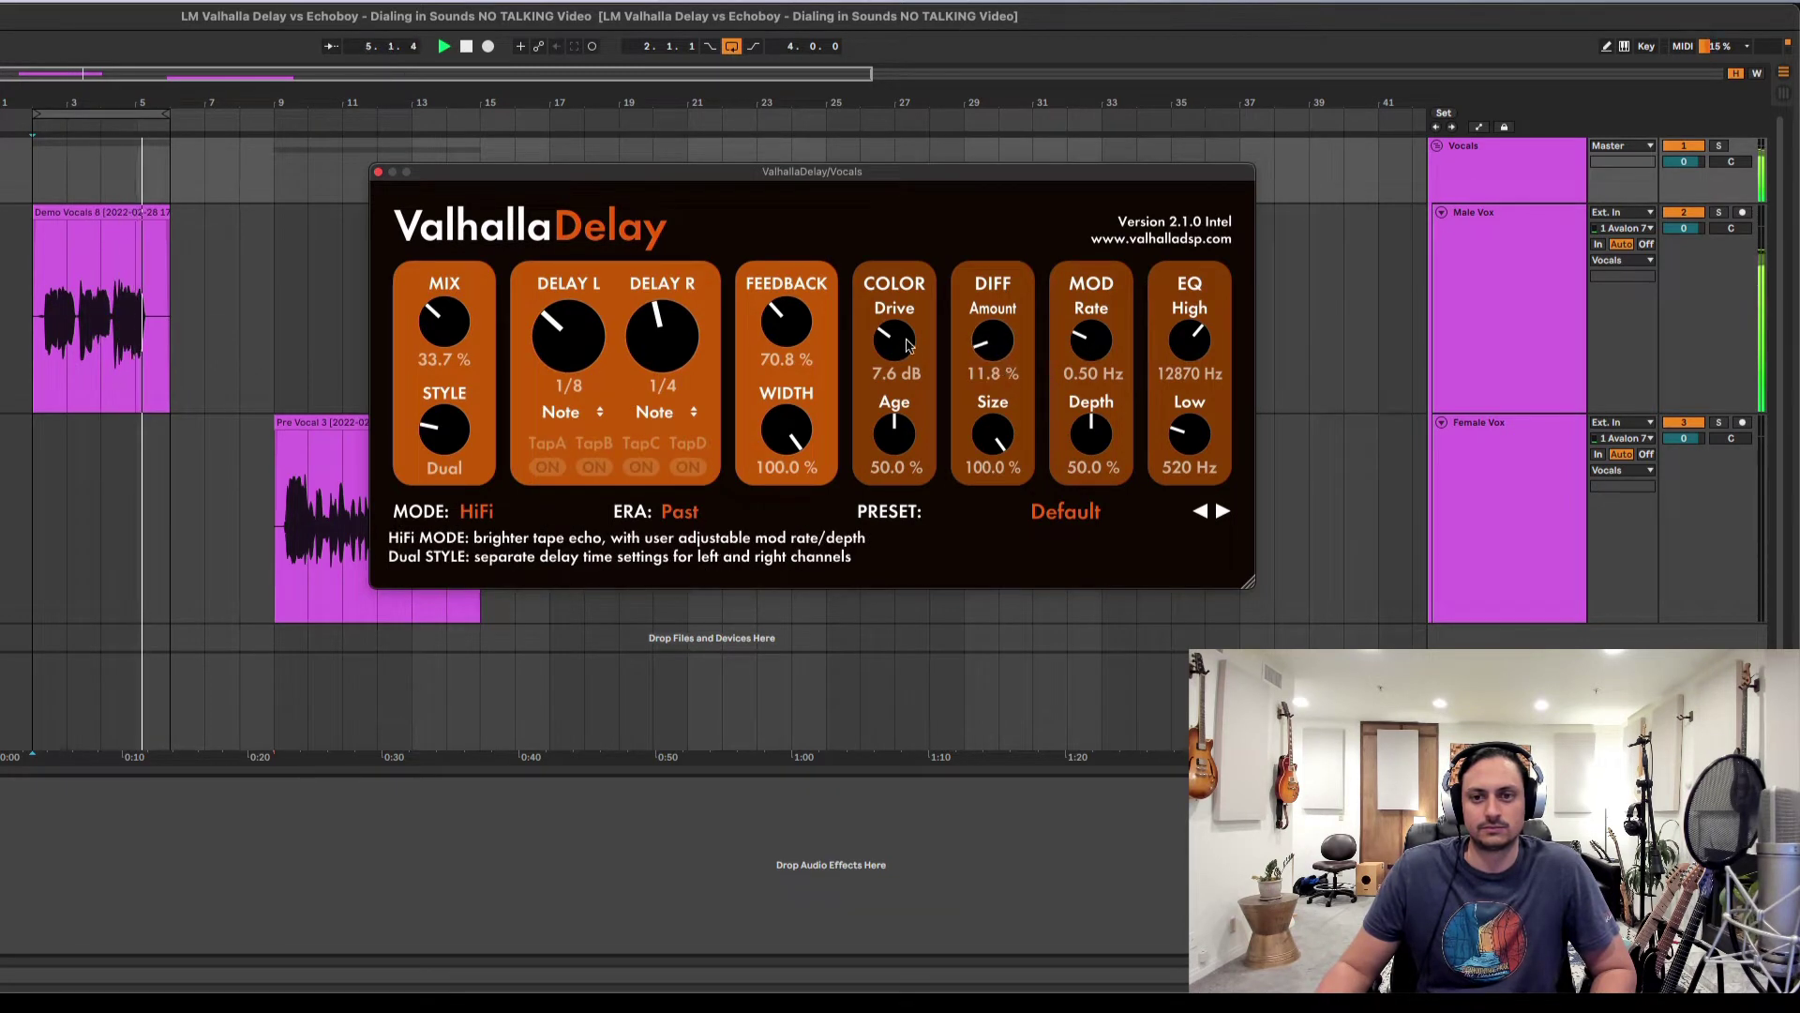
drag(792, 328, 984, 356)
drag(1186, 441, 1186, 454)
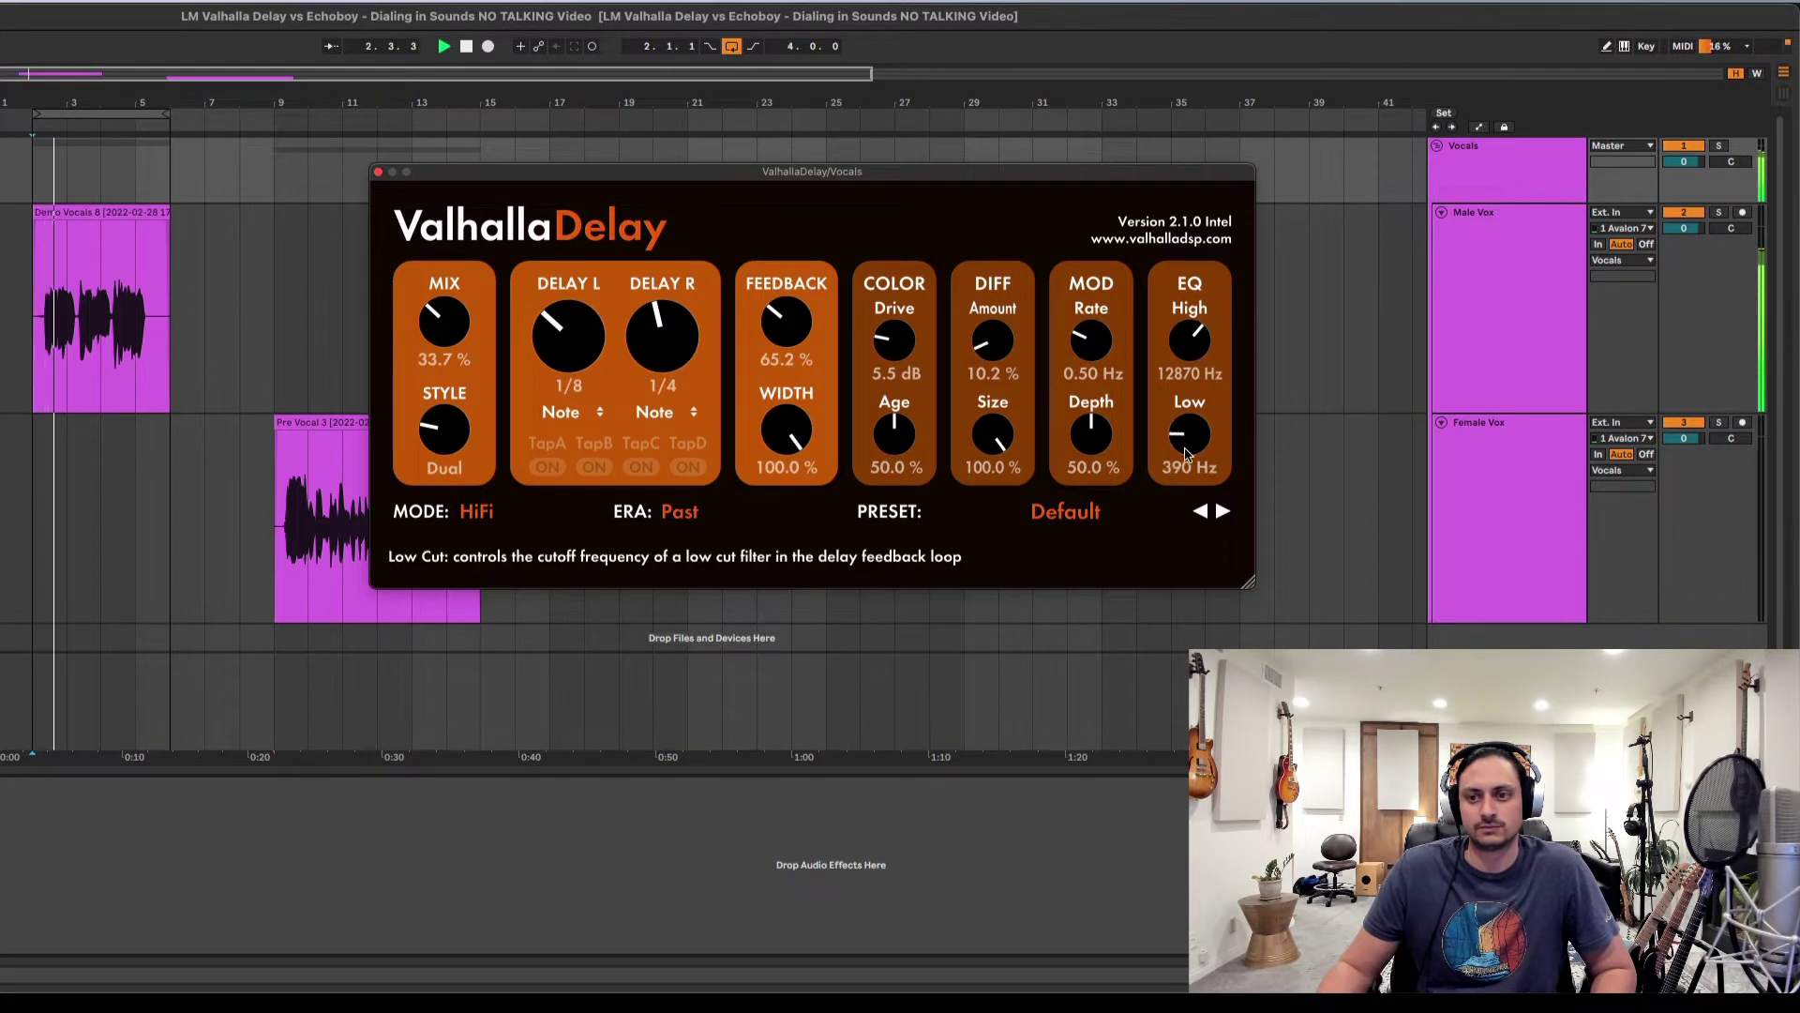
drag(1189, 340, 1189, 353)
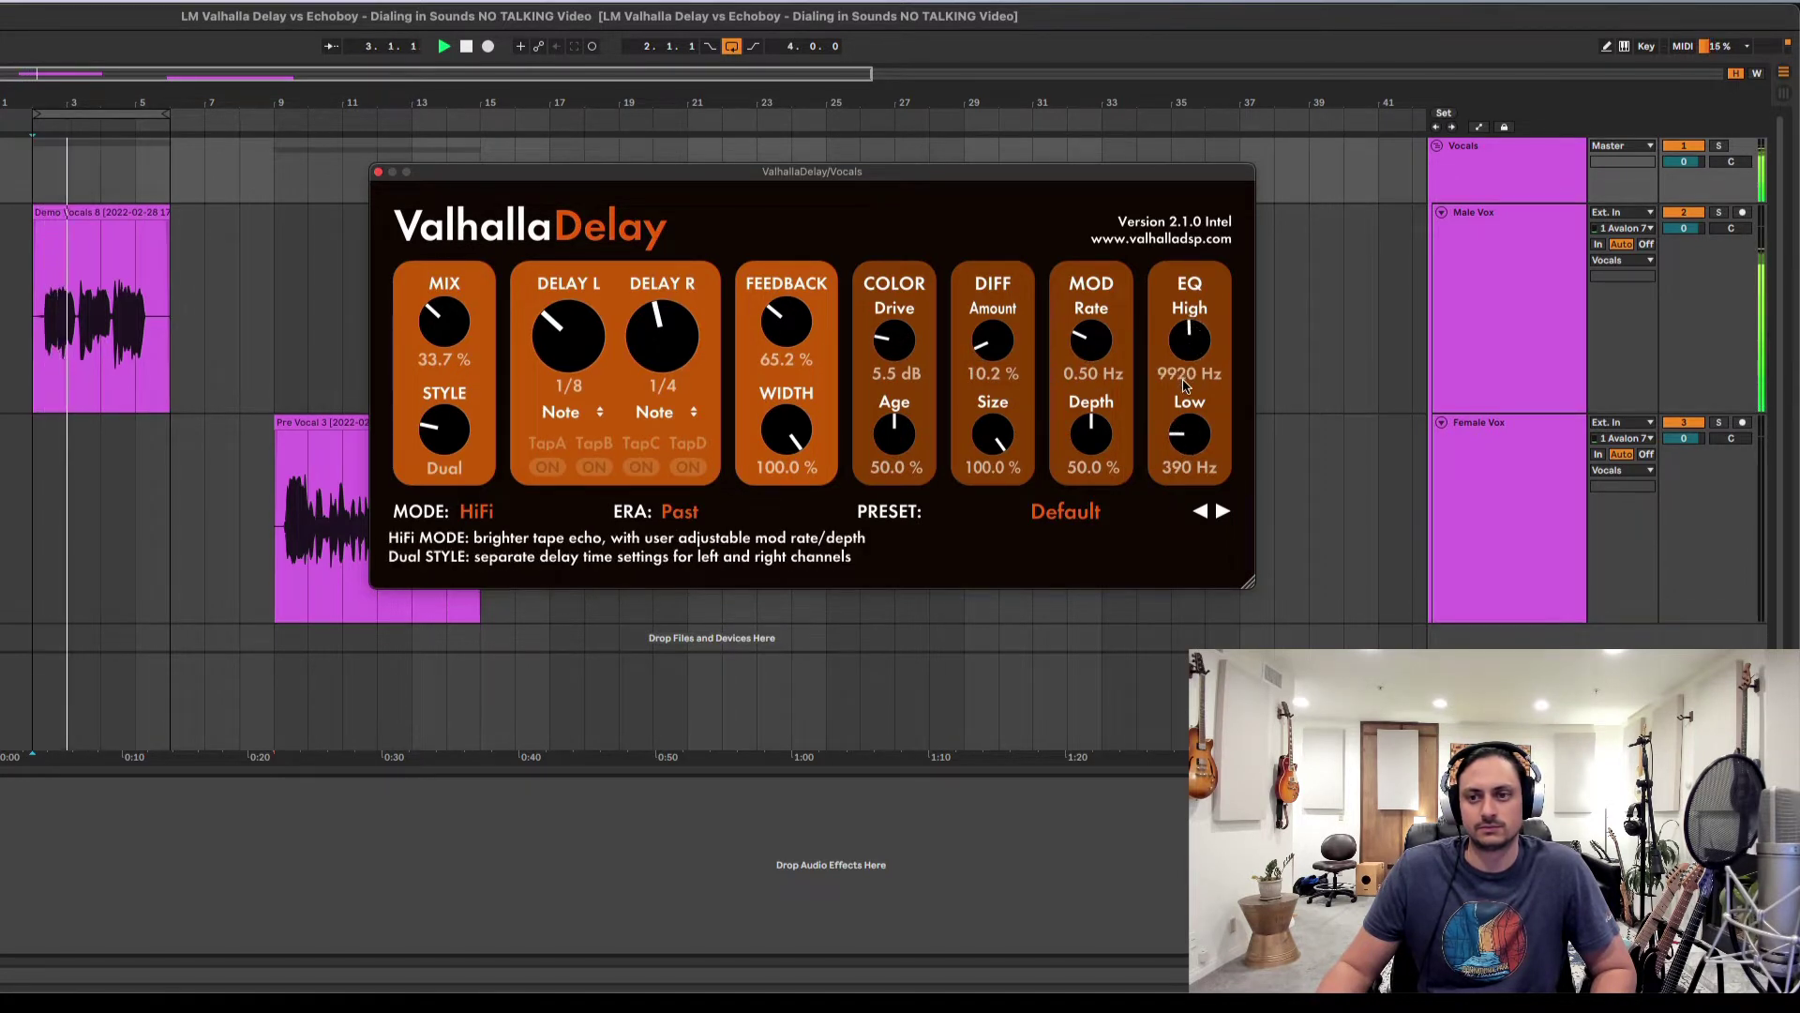
- Switch to BBD mode with the PingPong style, setting Feedback to 72.2% and Width to 52.4%
click(485, 514)
click(502, 573)
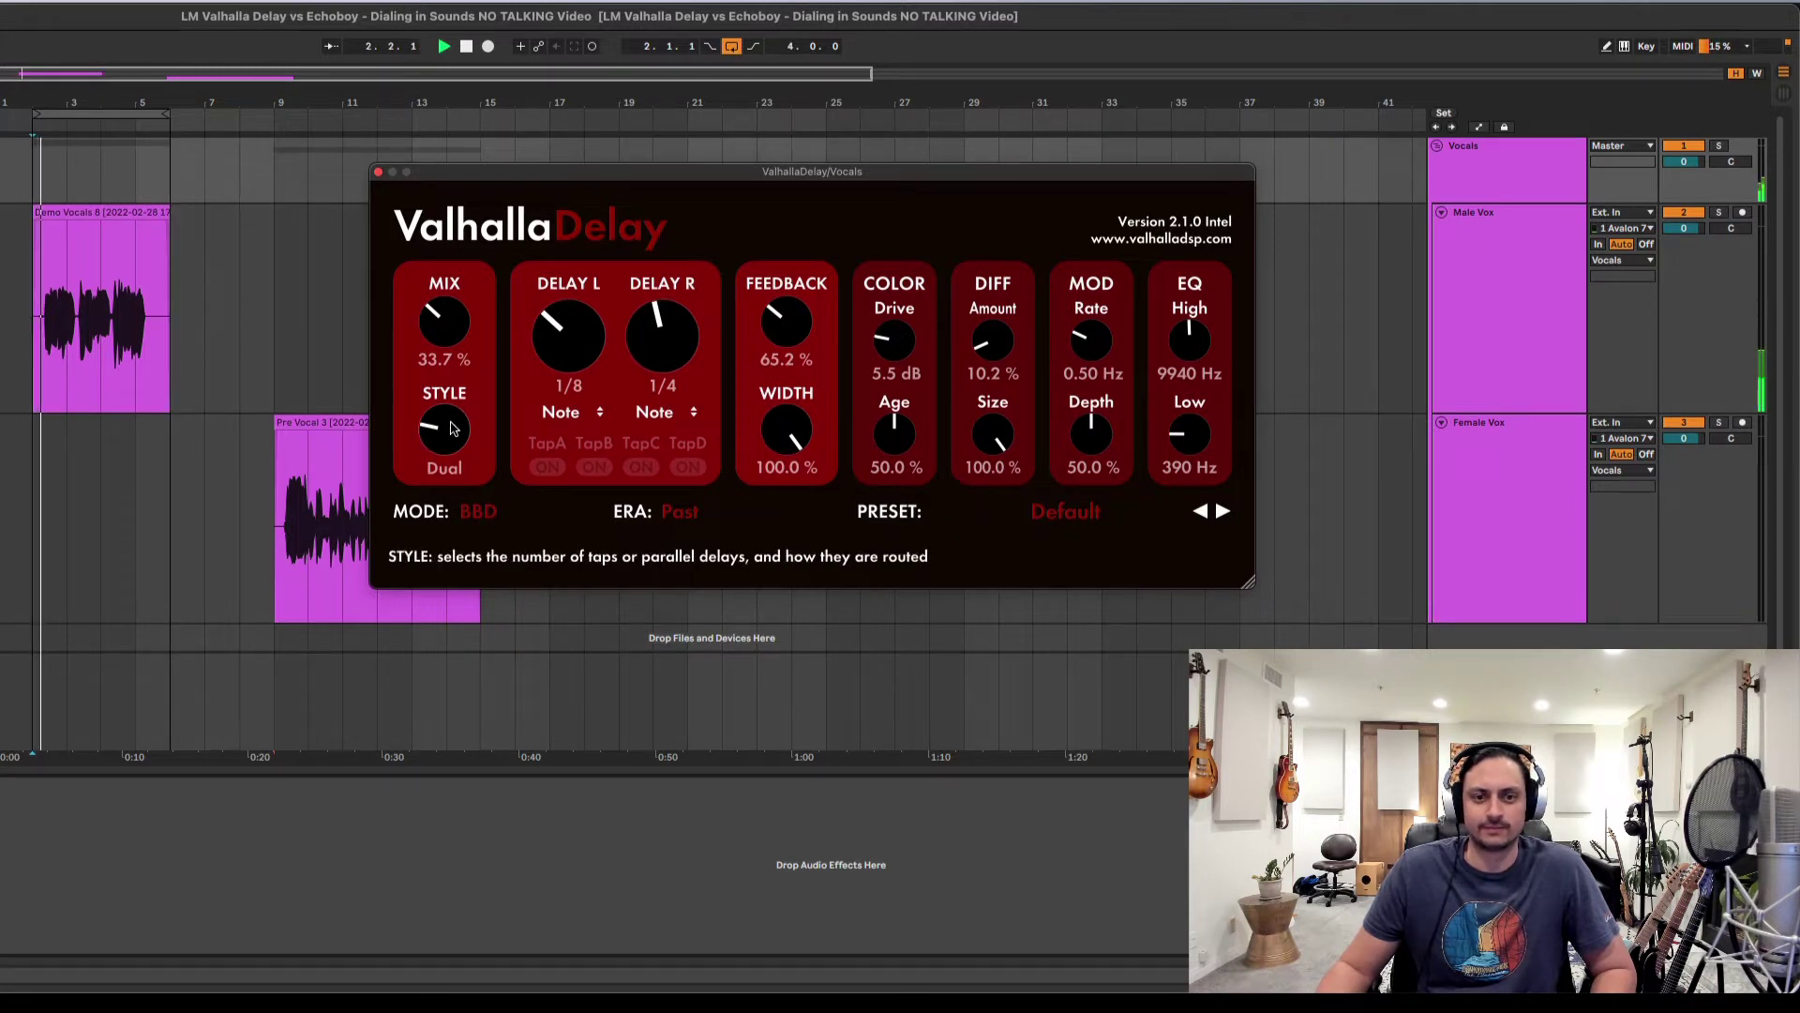
drag(451, 446, 461, 323)
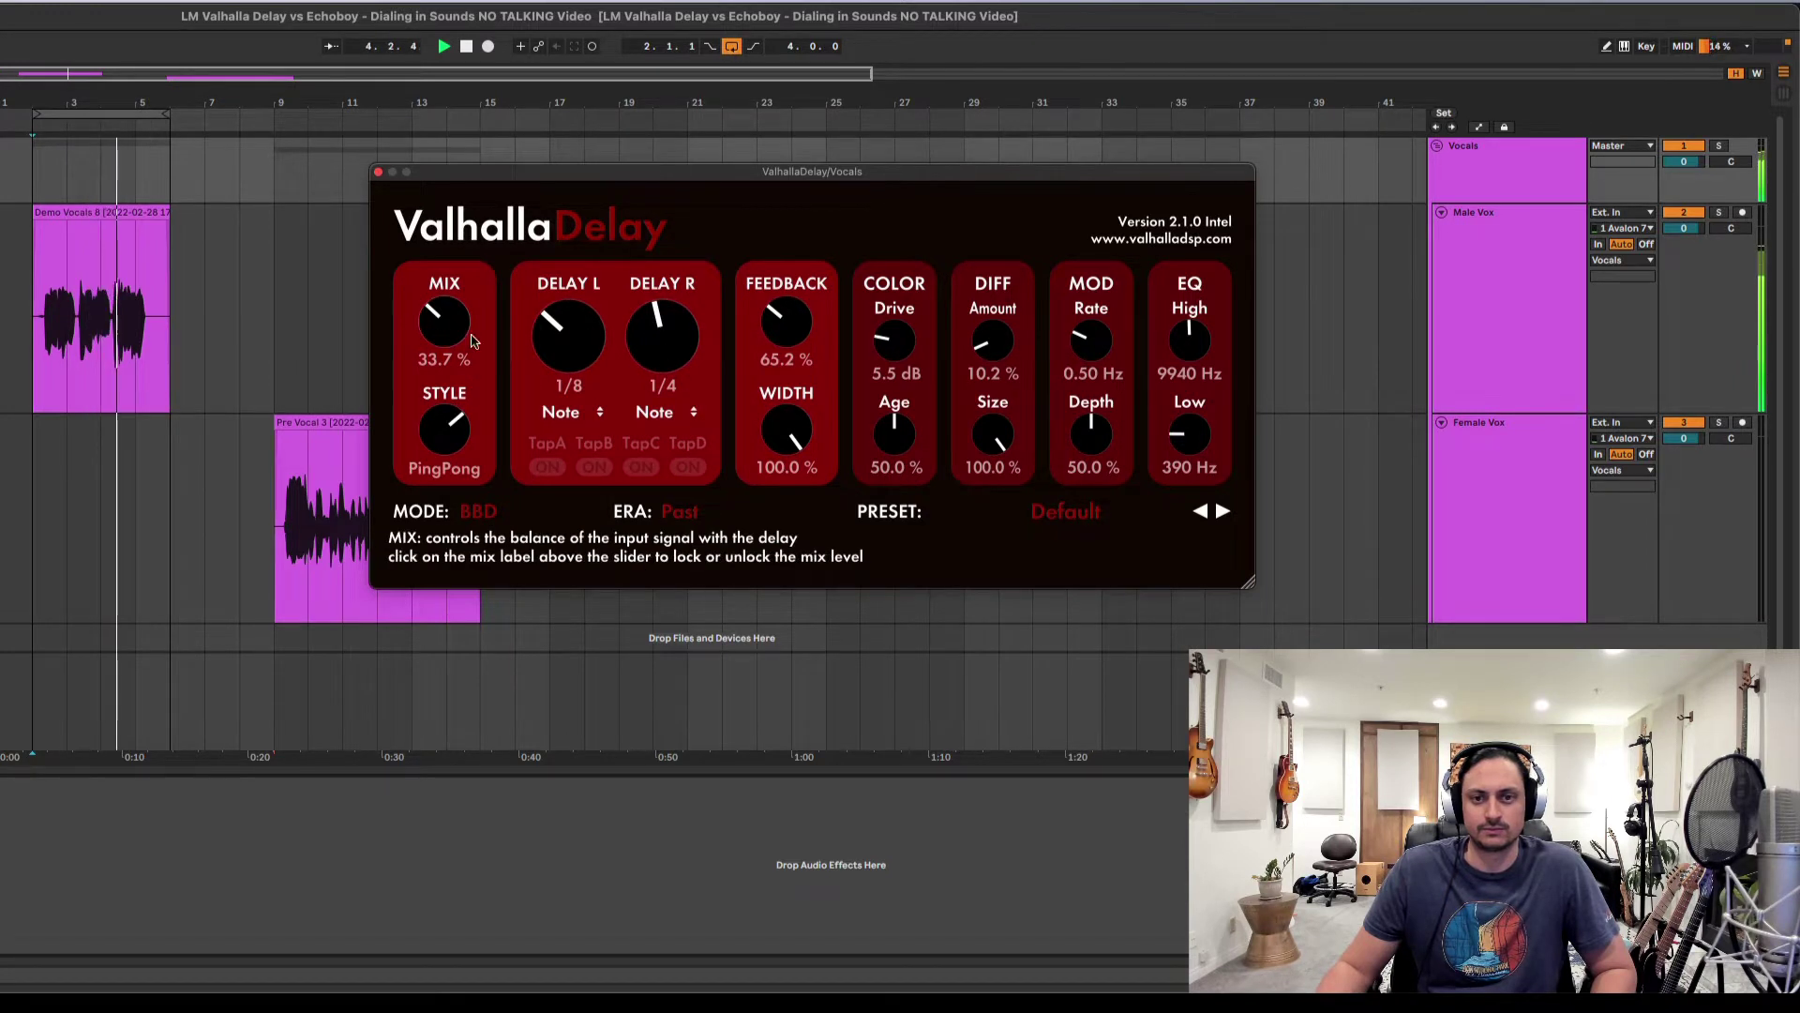
drag(800, 343, 802, 330)
drag(788, 429, 786, 492)
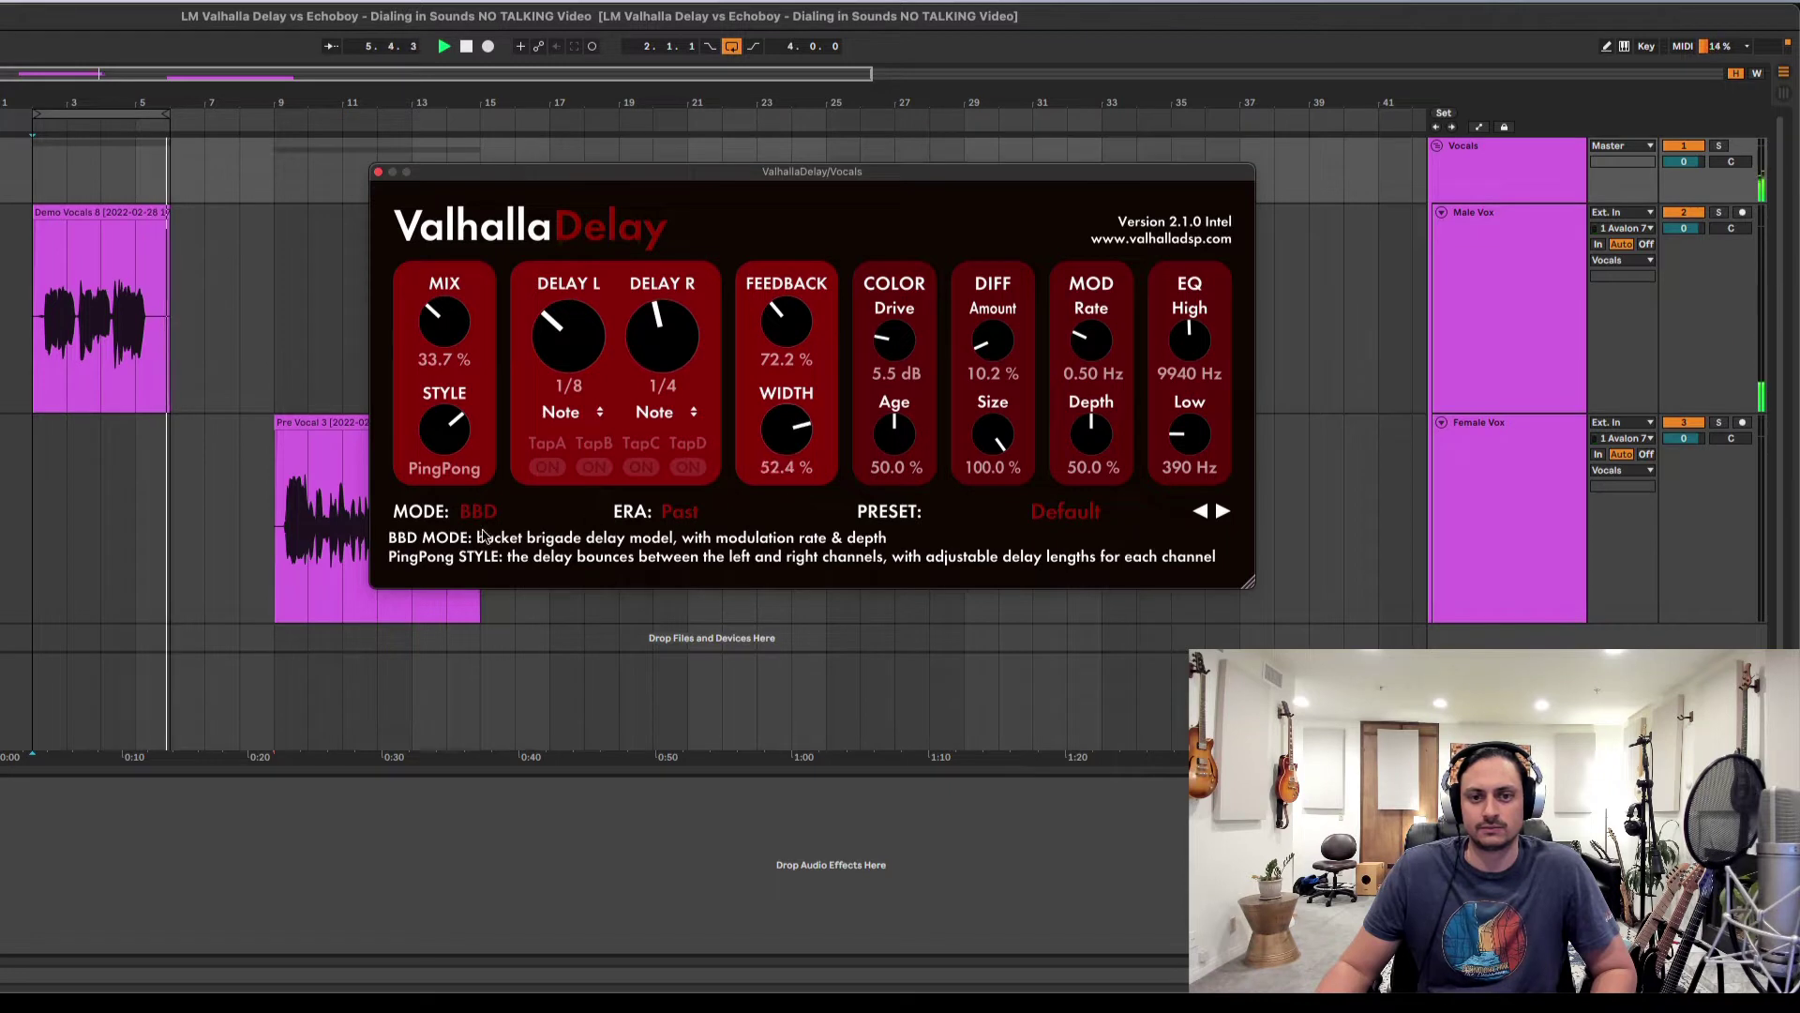
- Open the EQ fully to 10 Hz Low and 20000 Hz High, and switch the delay mode to Digital
drag(1189, 435, 1179, 588)
drag(1189, 341, 1219, 164)
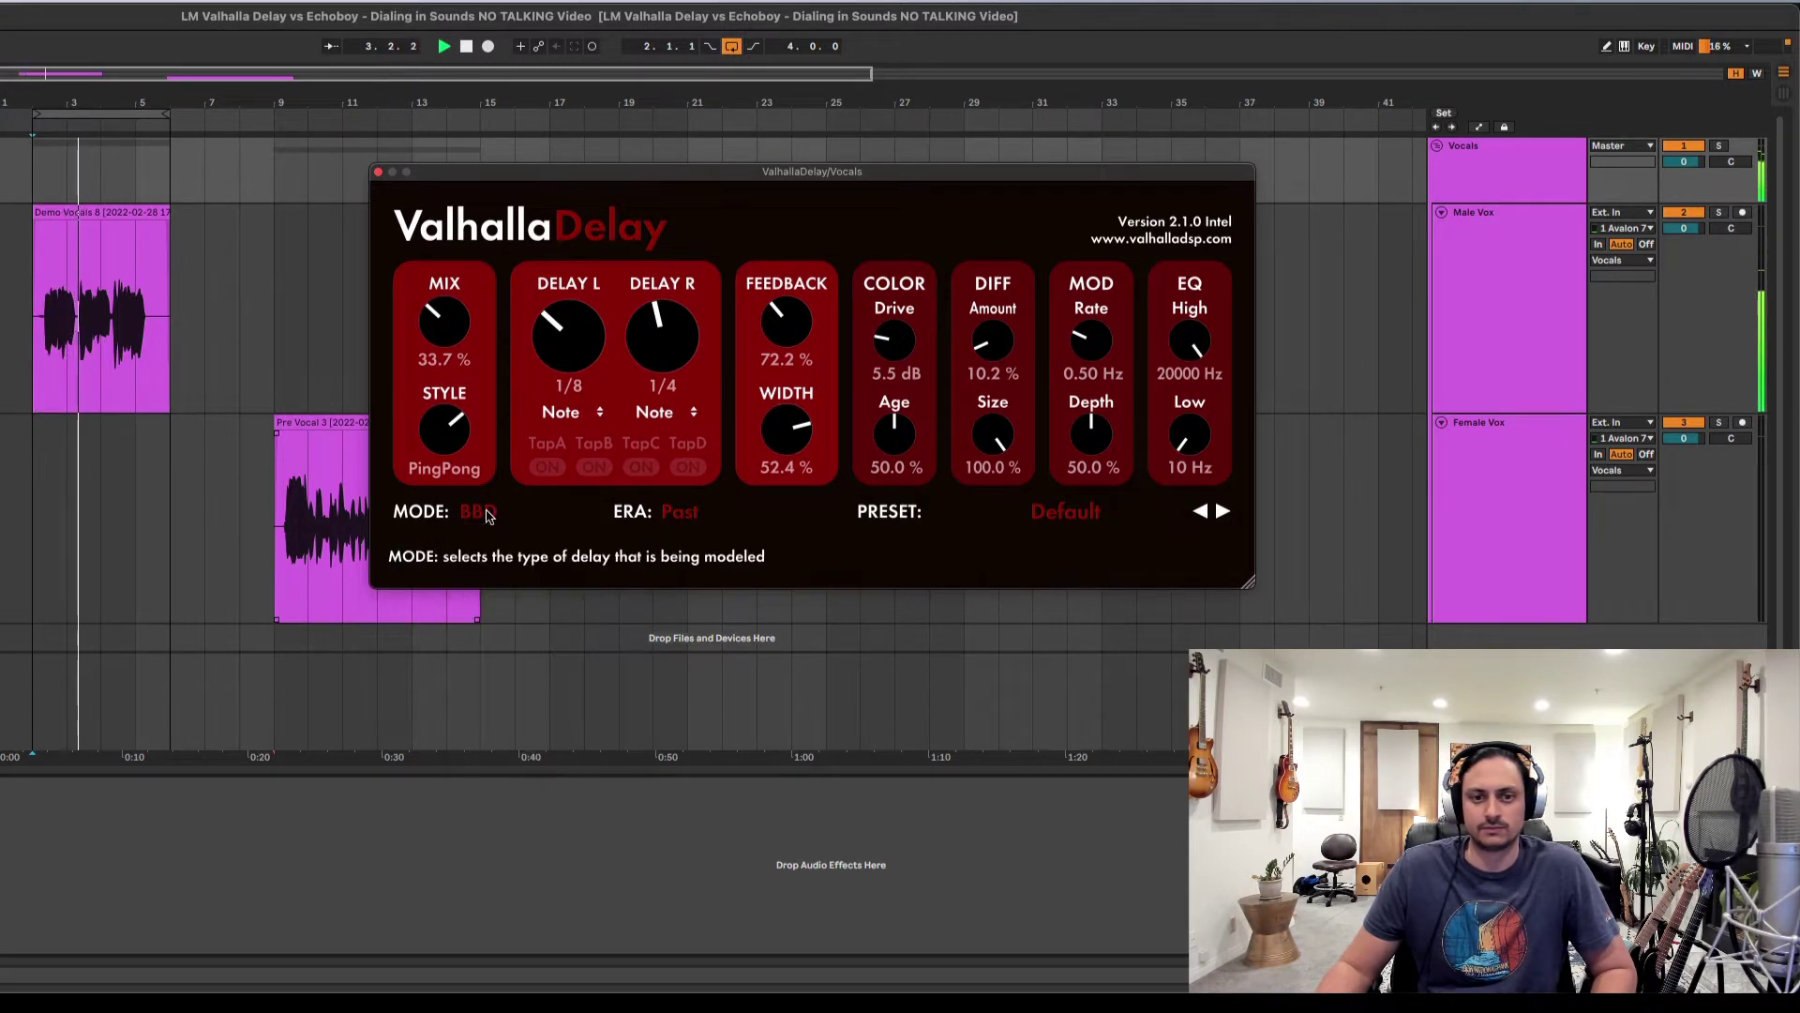
click(517, 508)
click(497, 609)
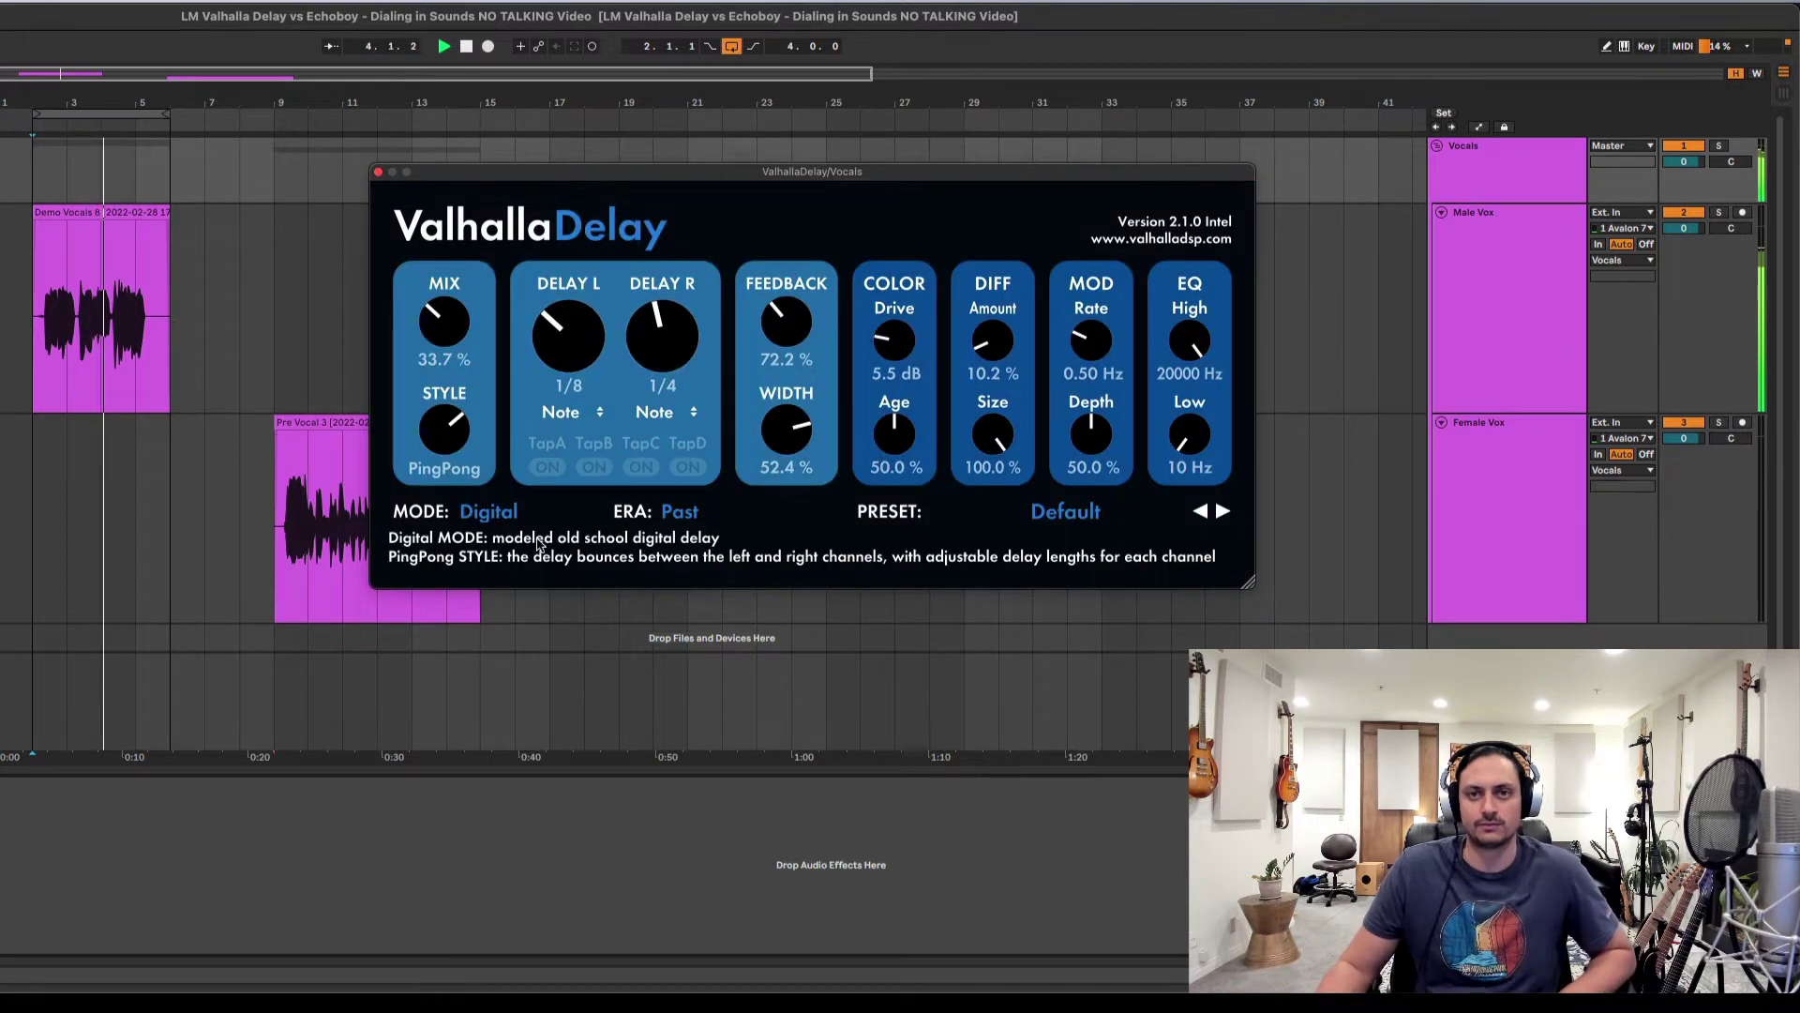
- Change the delay mode to Ghost and raise the Mix to 36.3%
click(471, 509)
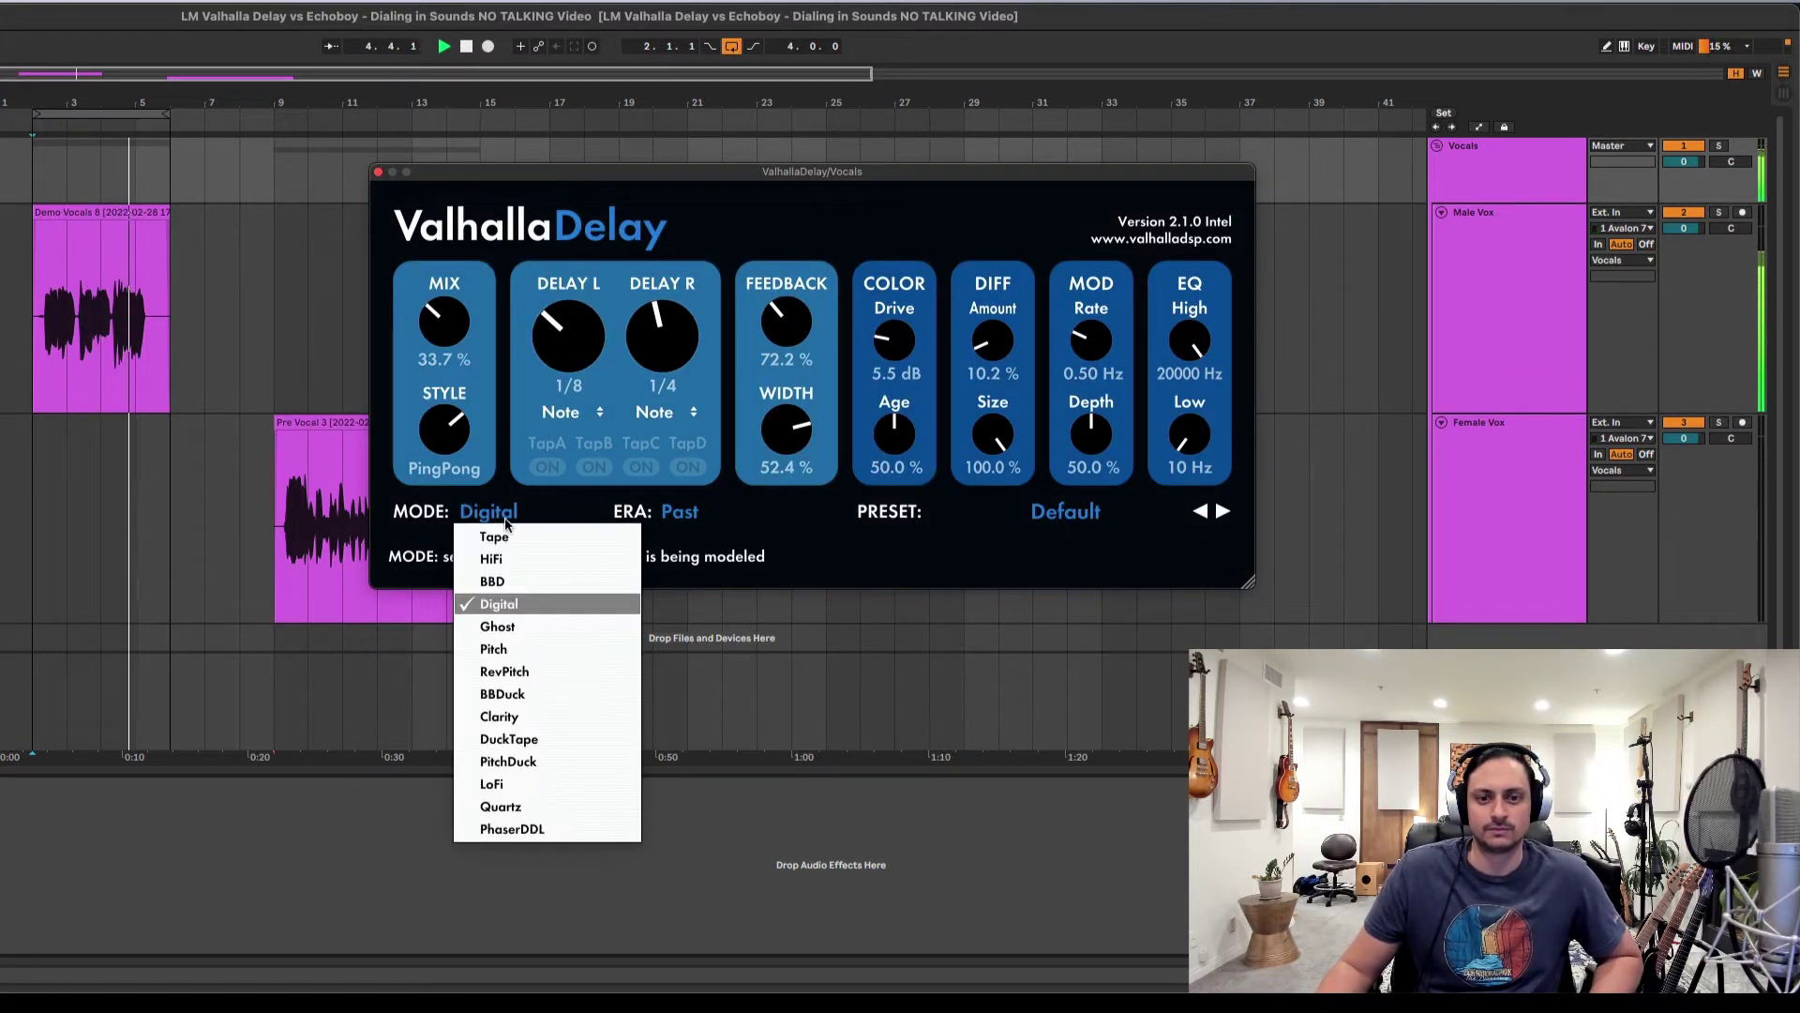
click(545, 628)
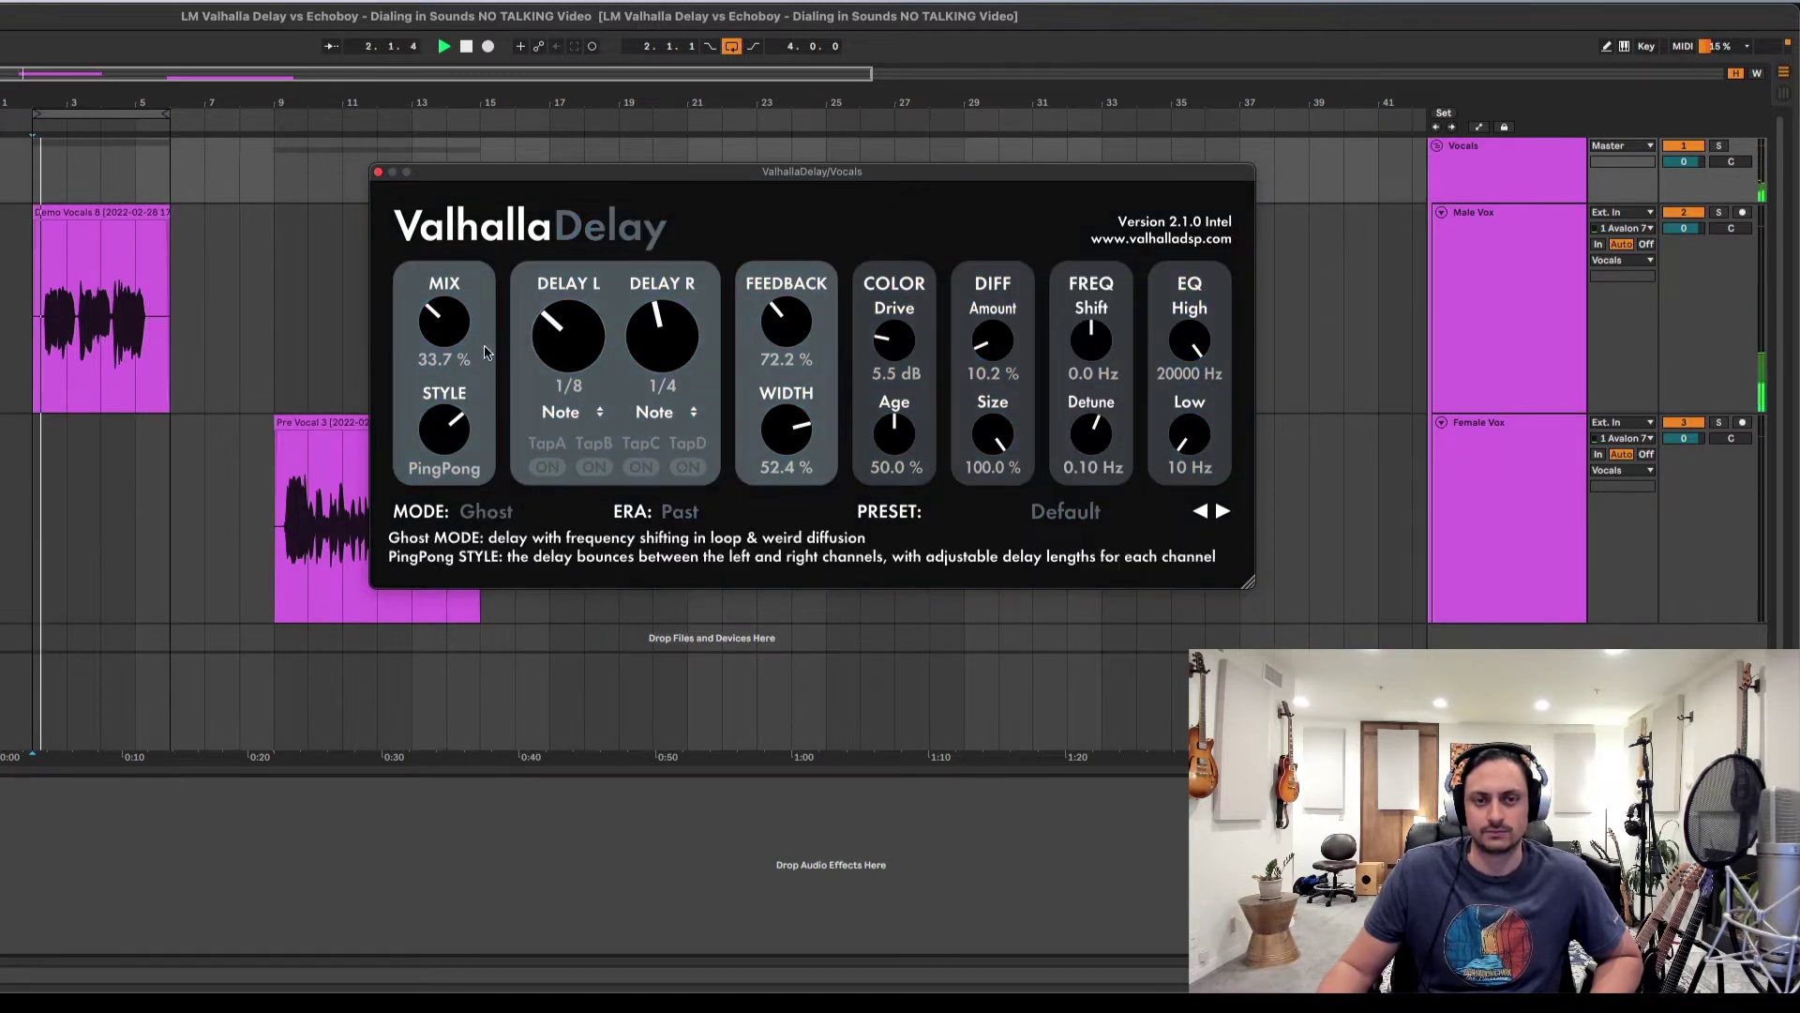
drag(466, 345, 466, 342)
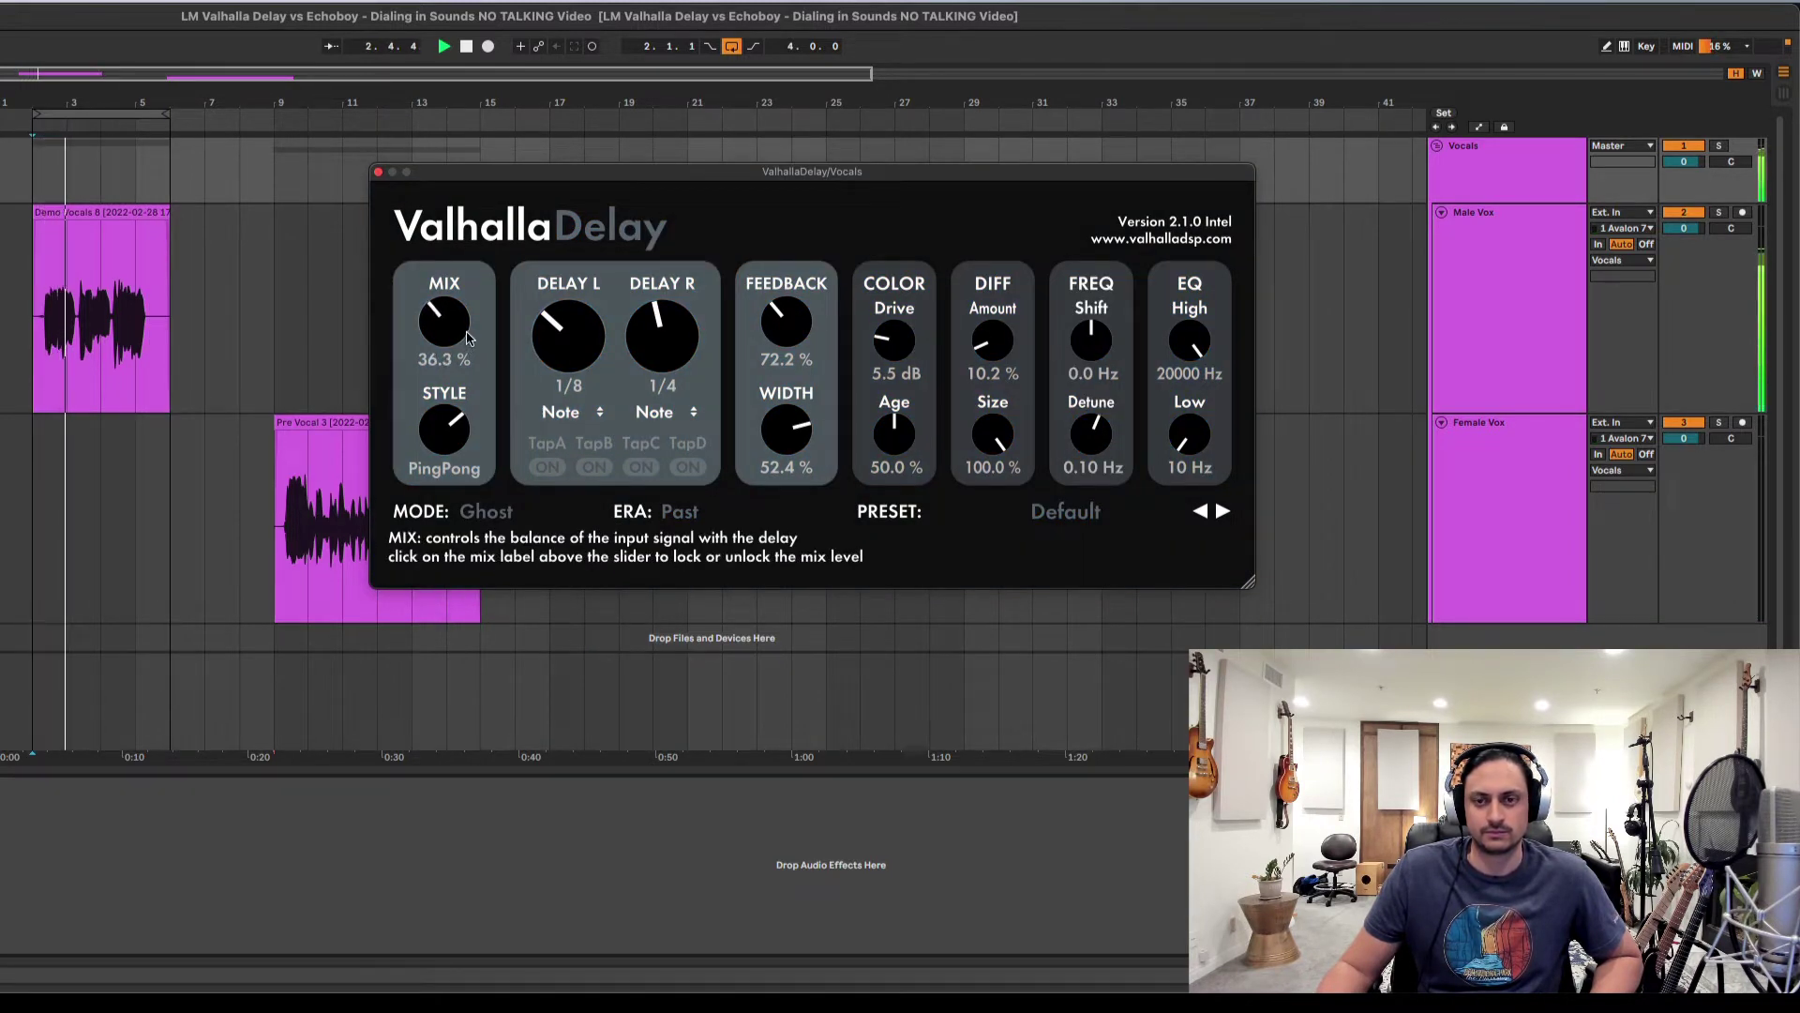
- Try the Quad style with the tap Spacing at 44.6%
drag(460, 426, 477, 379)
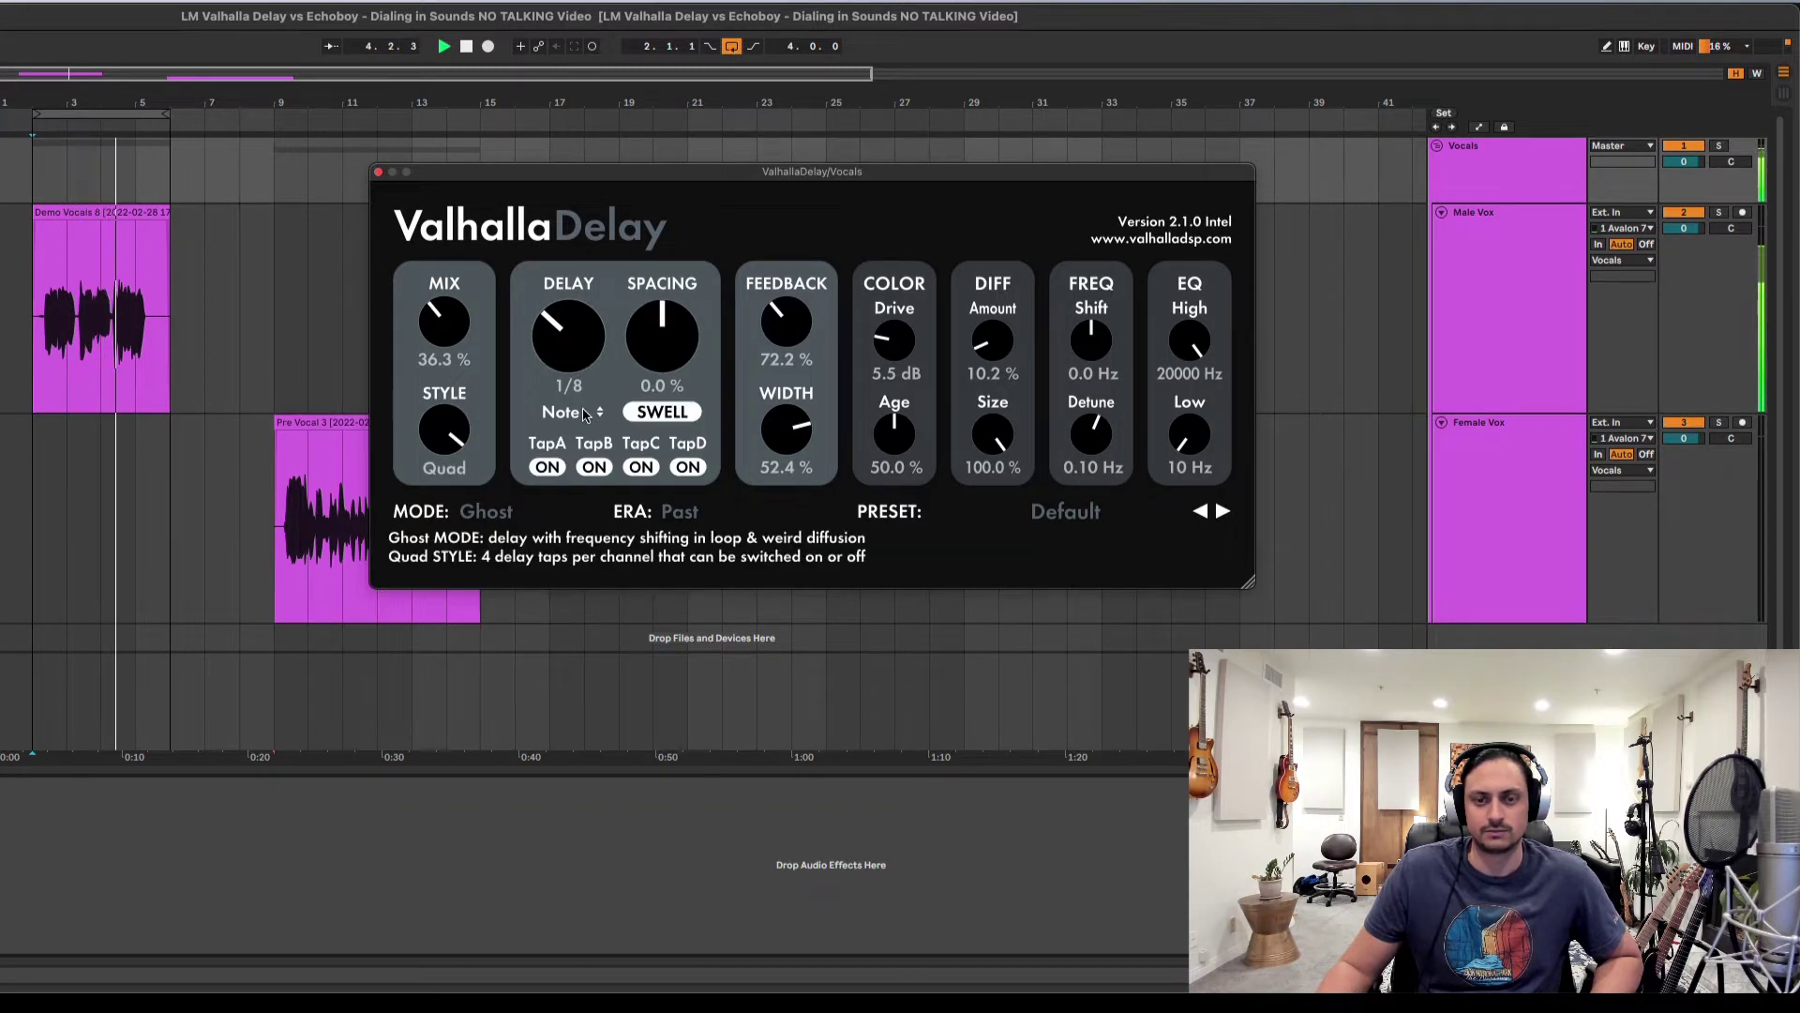
scroll(692, 312, up, 10)
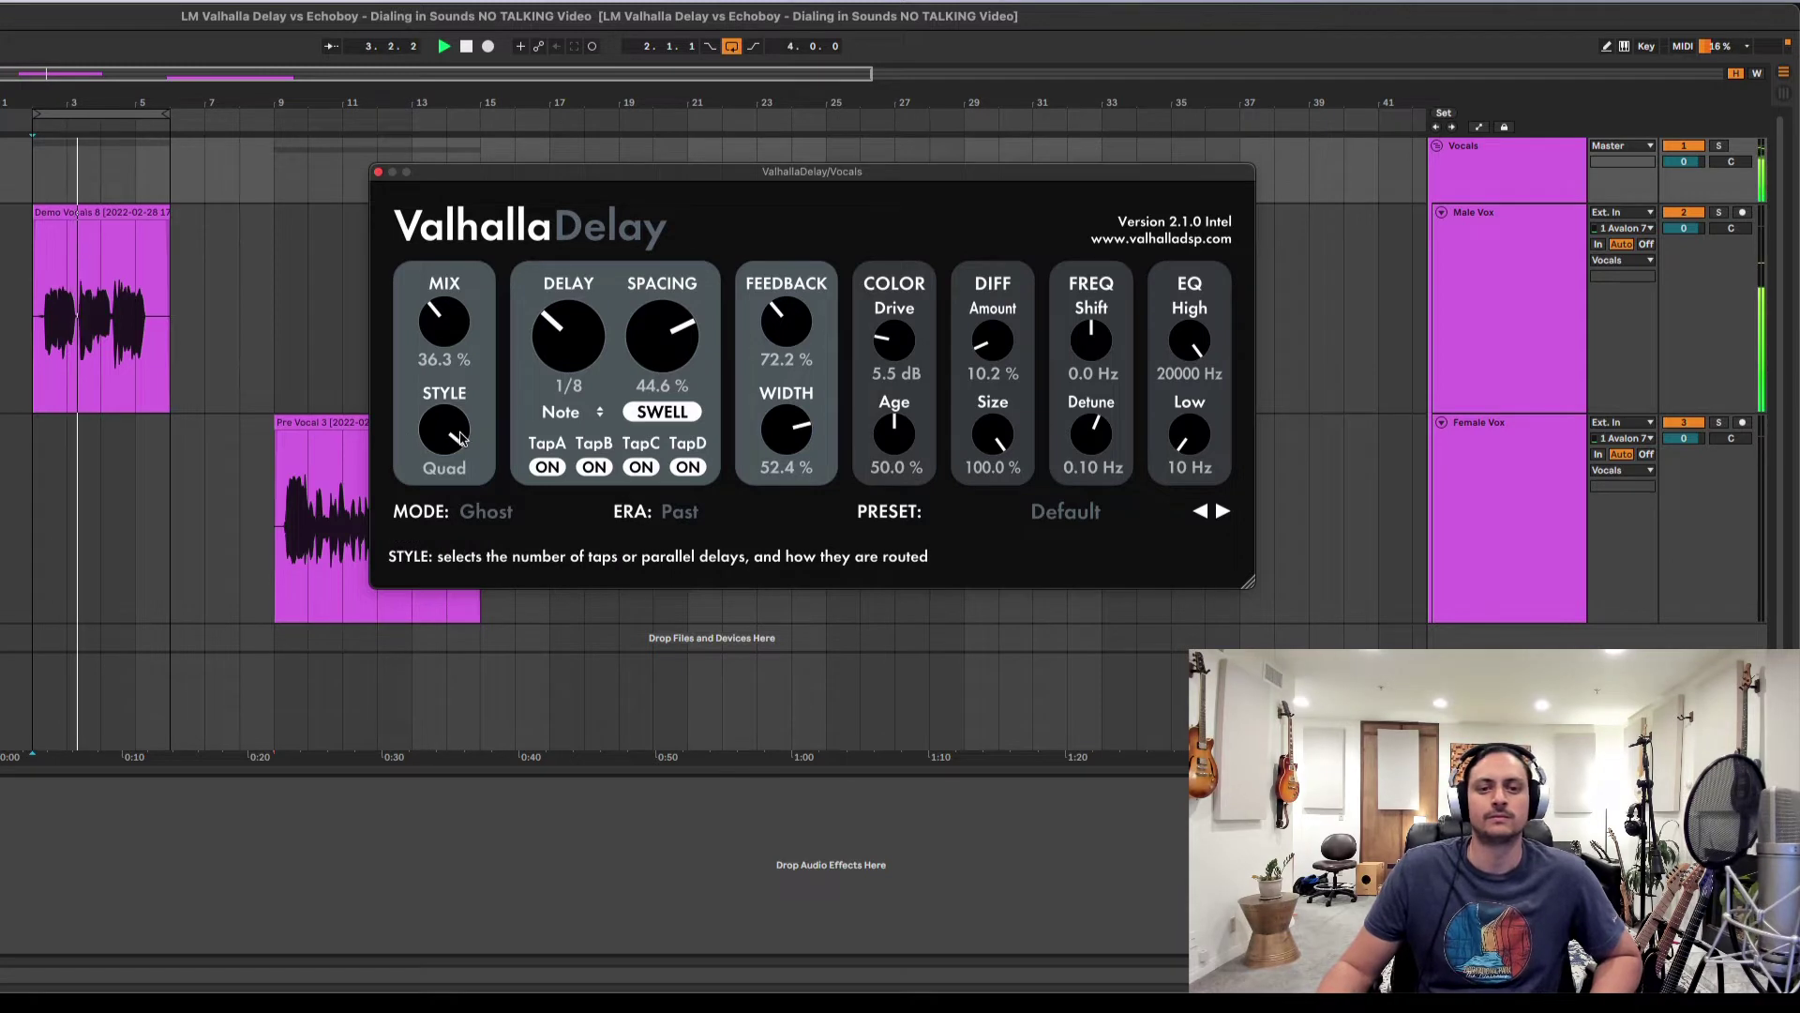
- Use the Single style with a 1/4 note delay and lower the Mix to 20.8%
drag(441, 435, 434, 636)
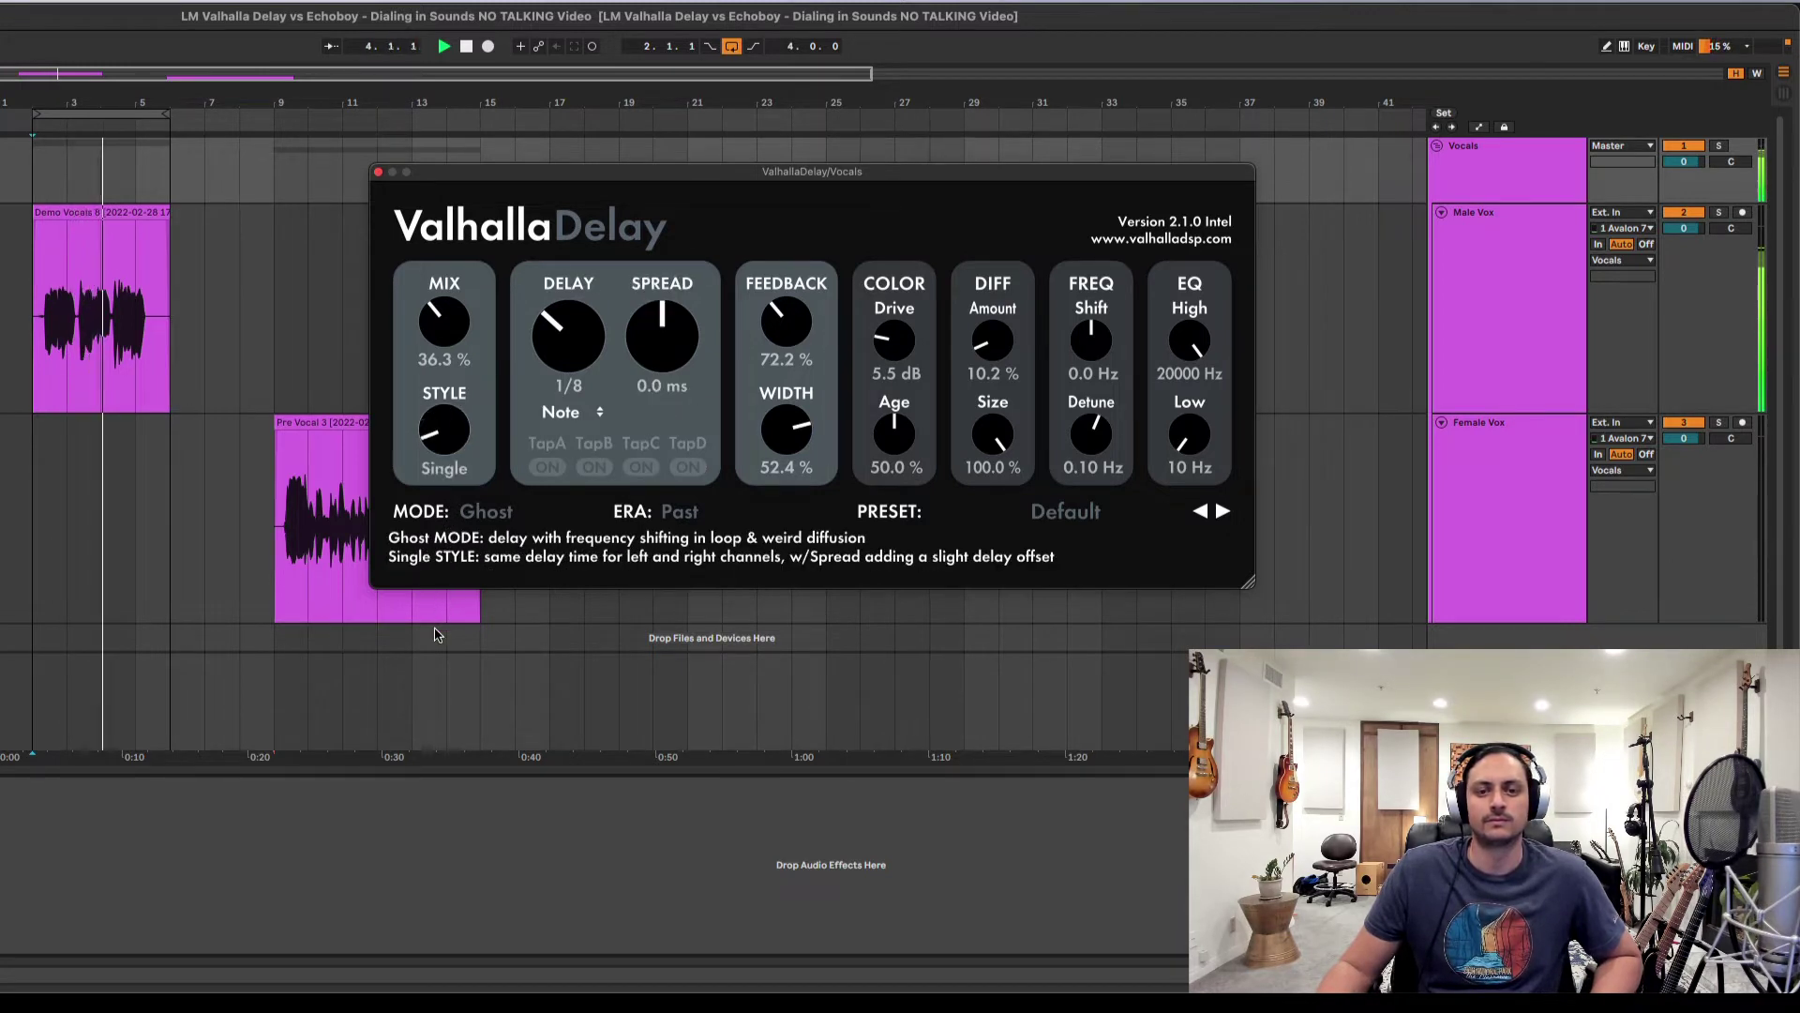
drag(568, 362, 579, 338)
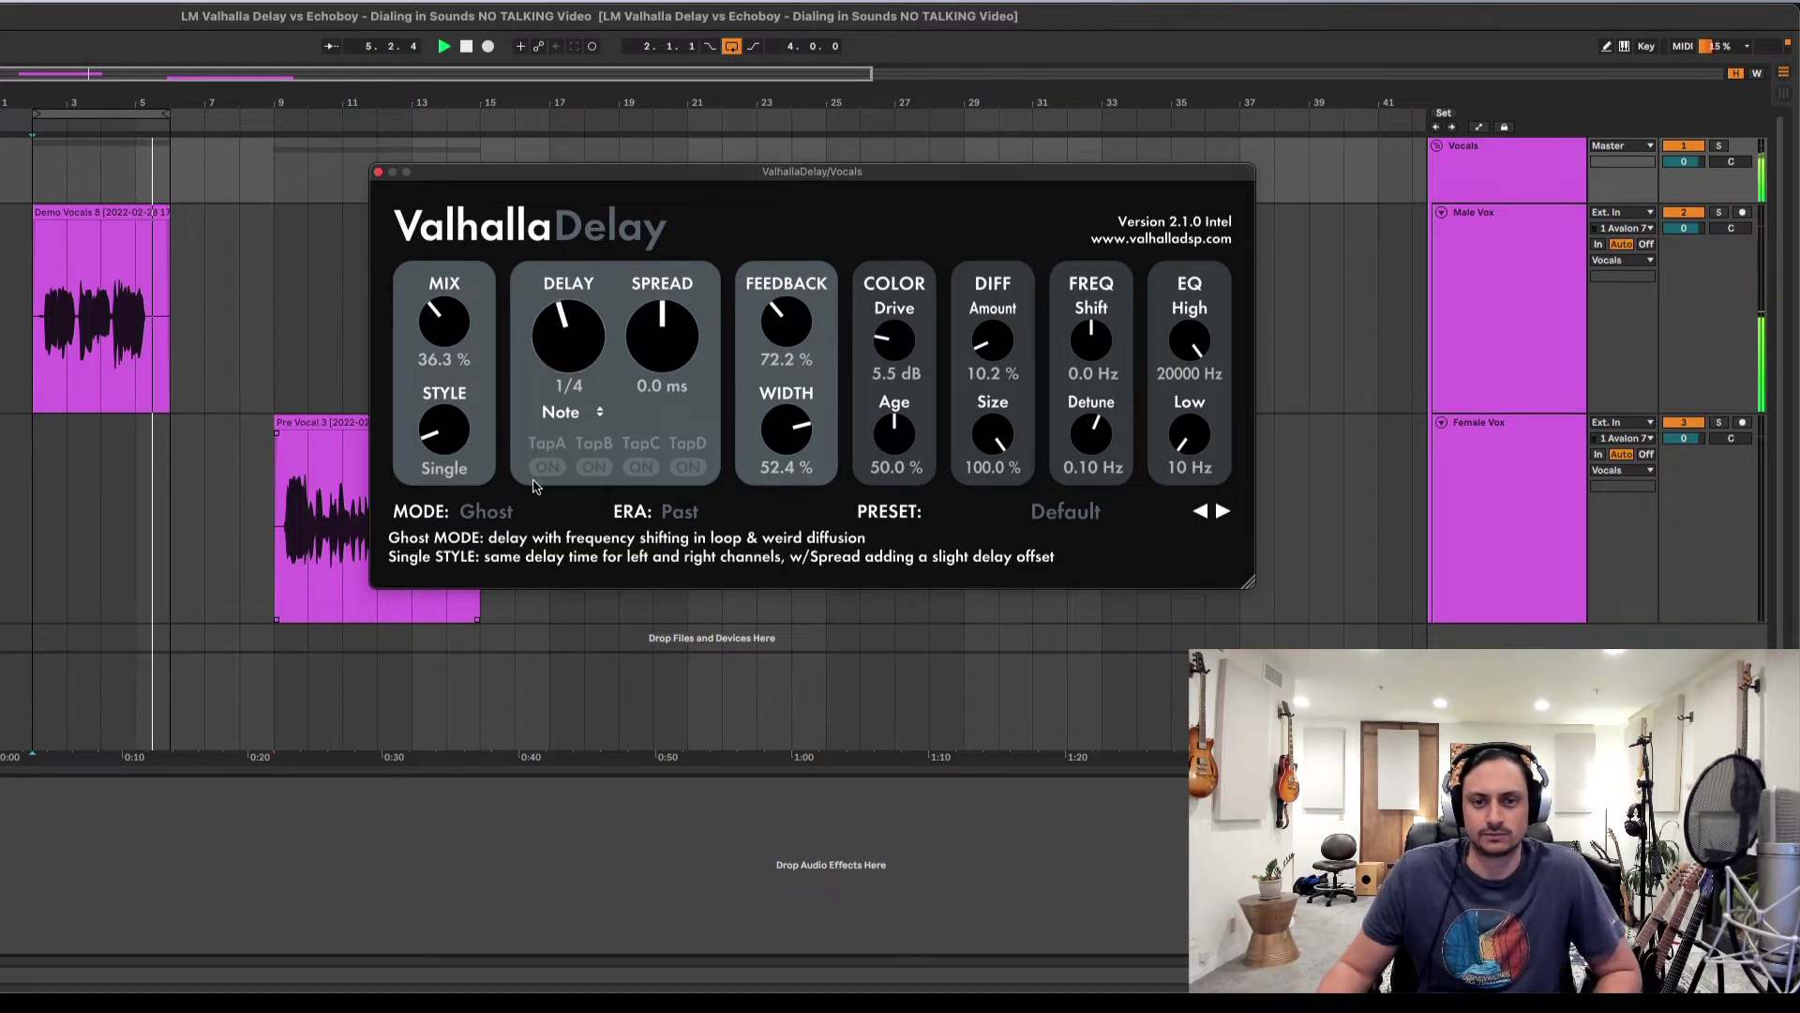
click(492, 512)
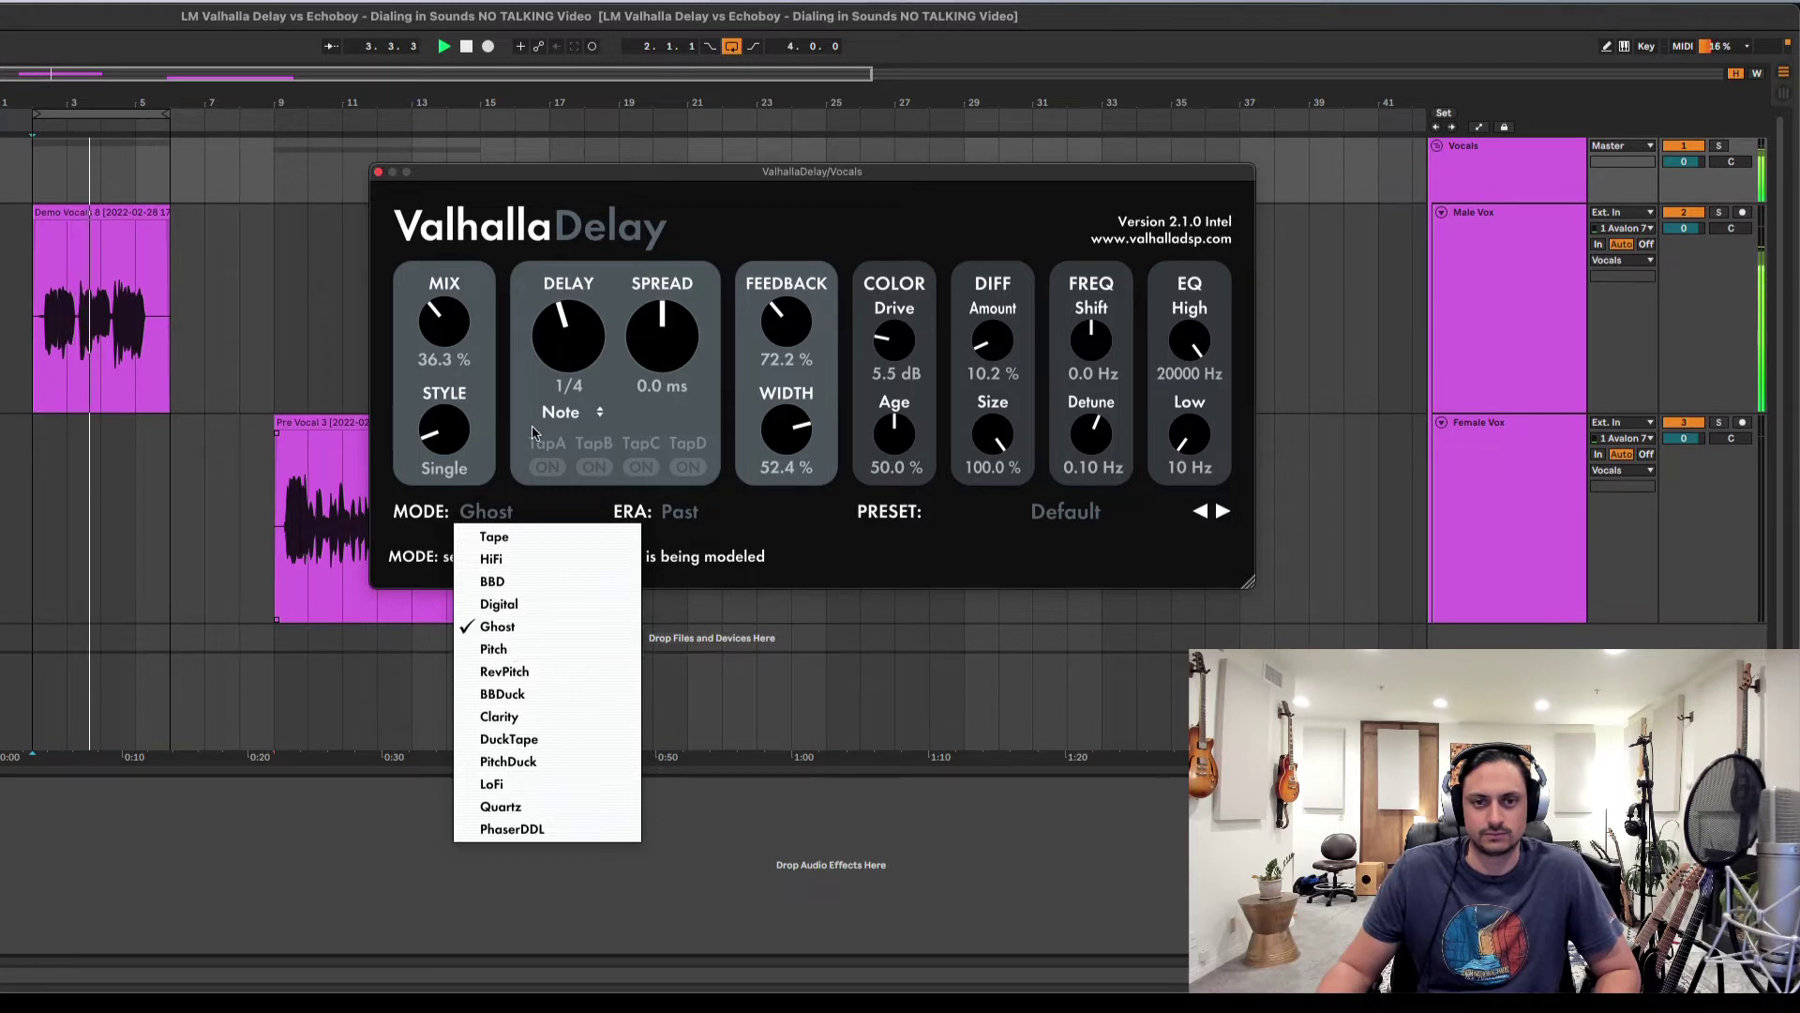
click(438, 324)
drag(437, 324, 435, 354)
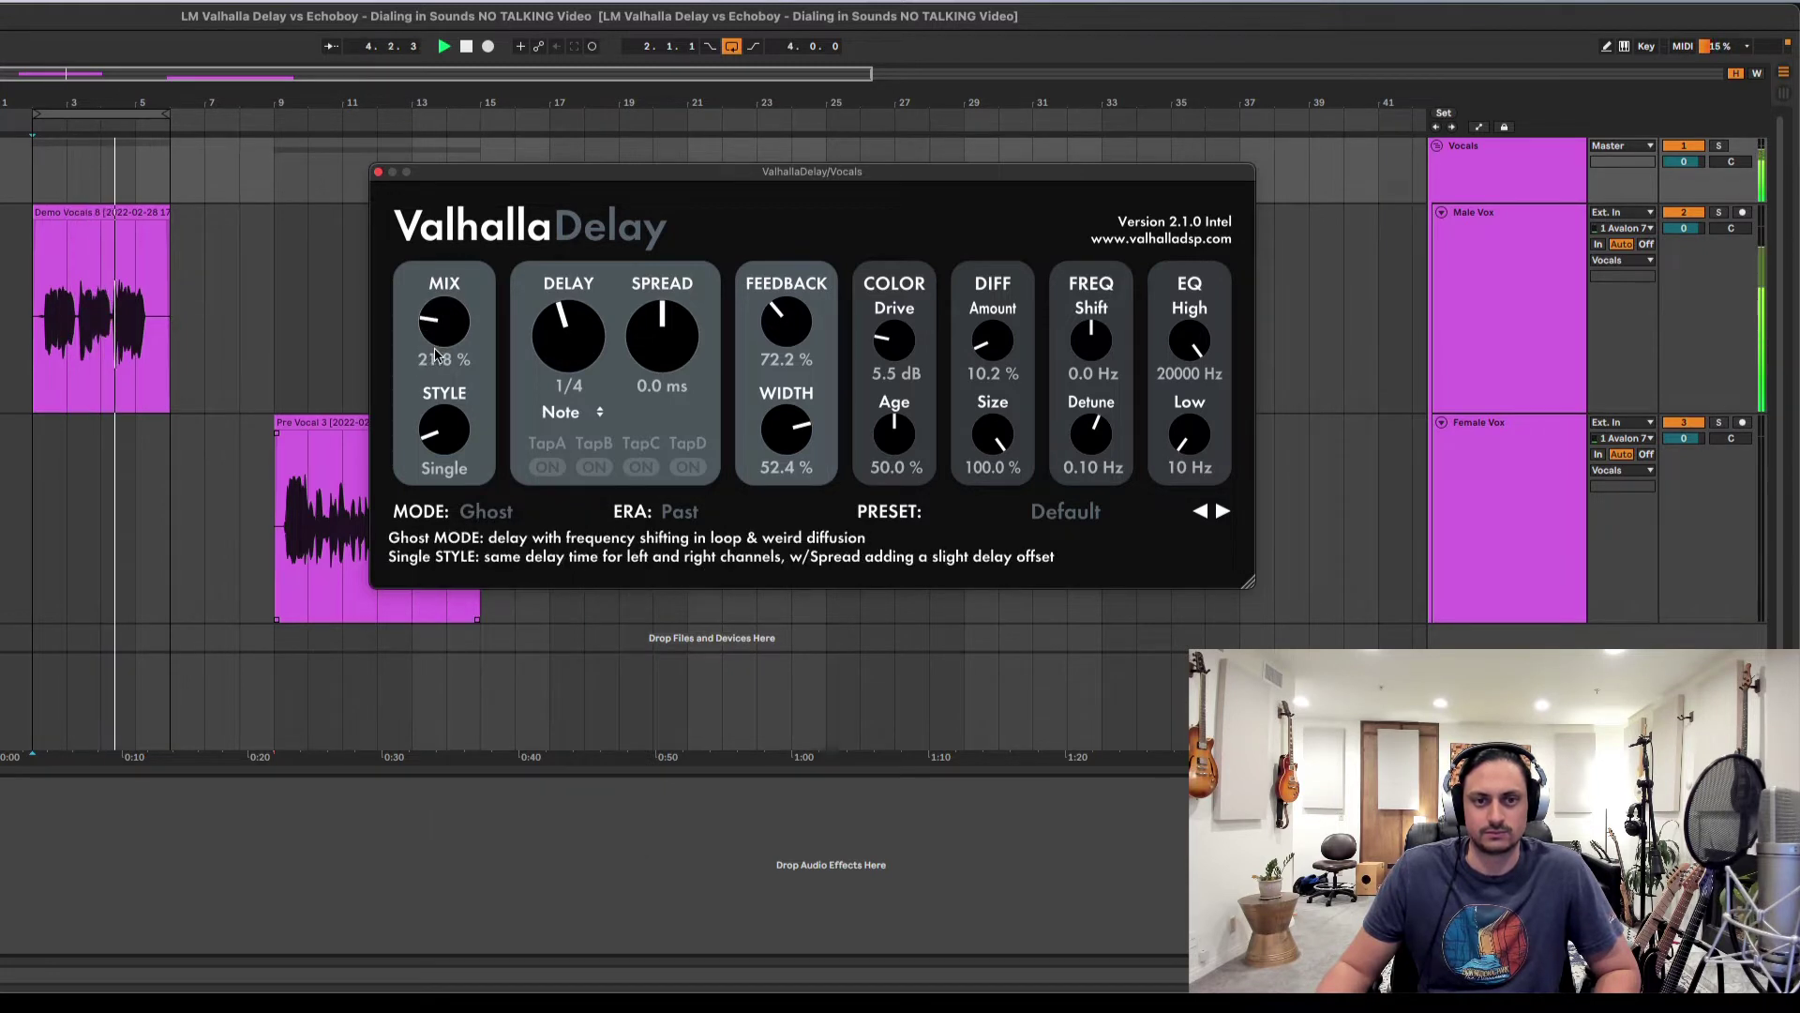
- Change the delay mode to Pitch and set EQ Low to 340 Hz and EQ High to 13720 Hz
click(497, 514)
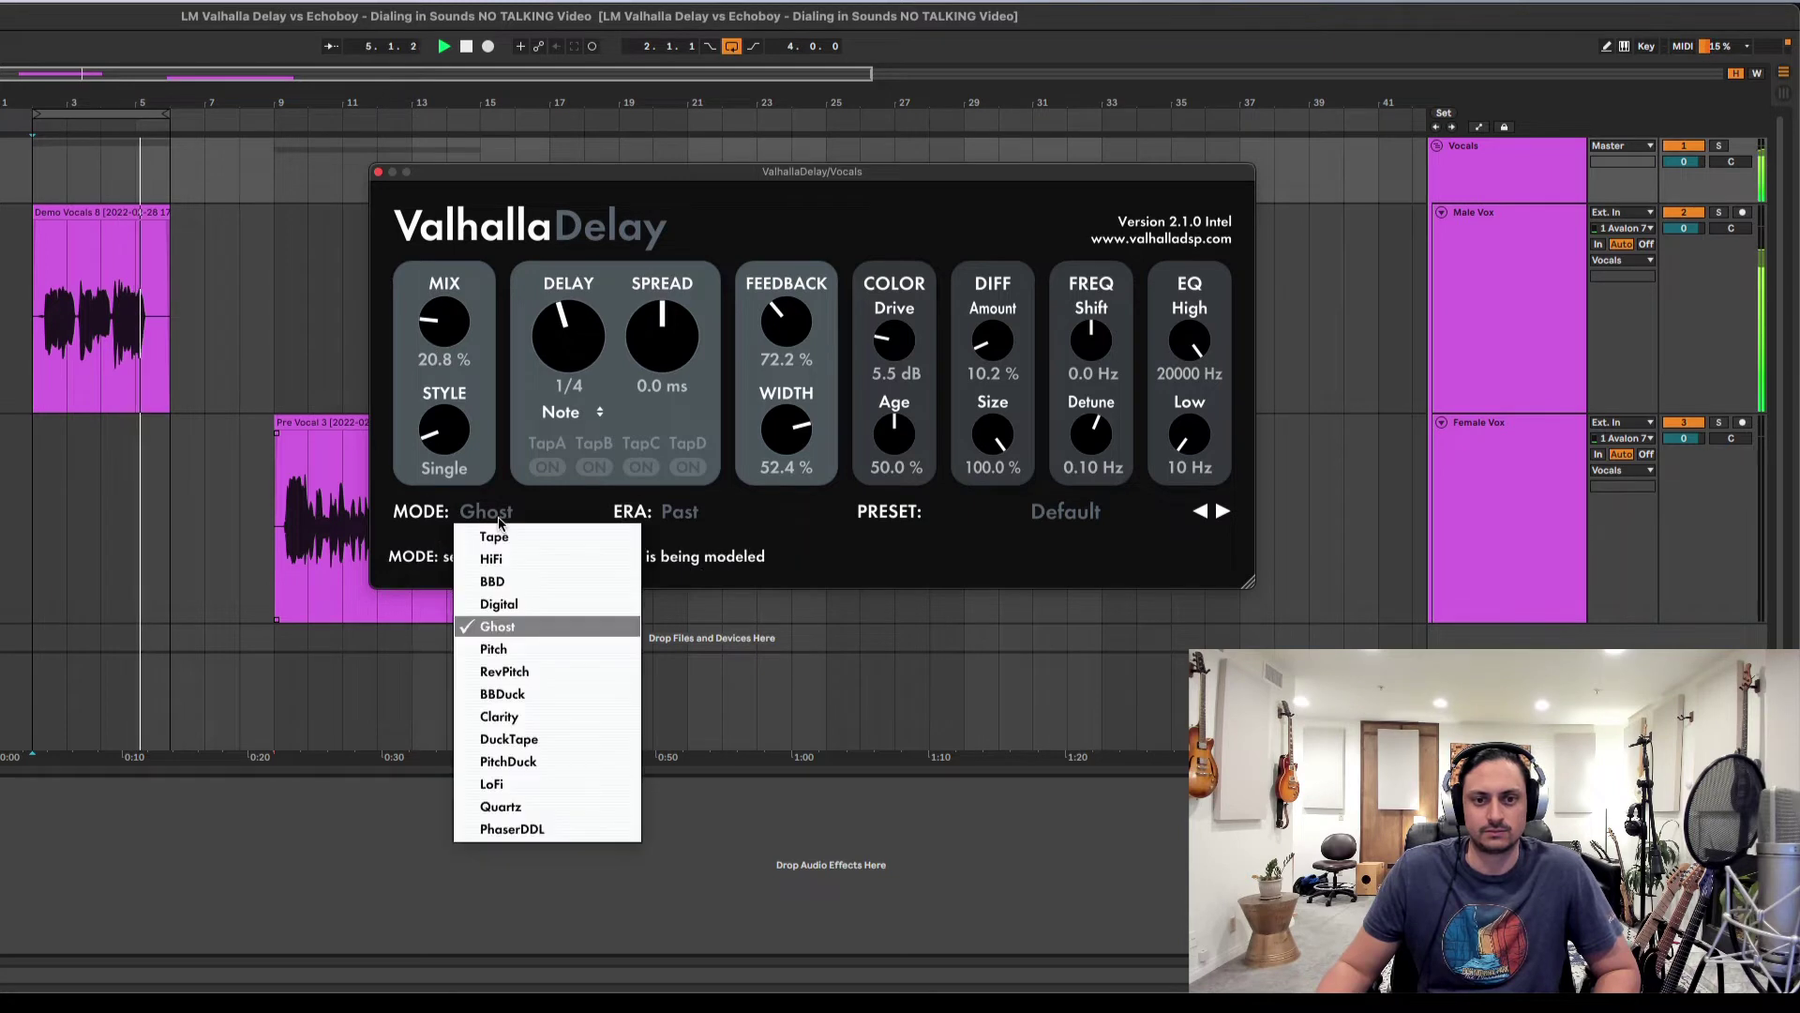
click(521, 645)
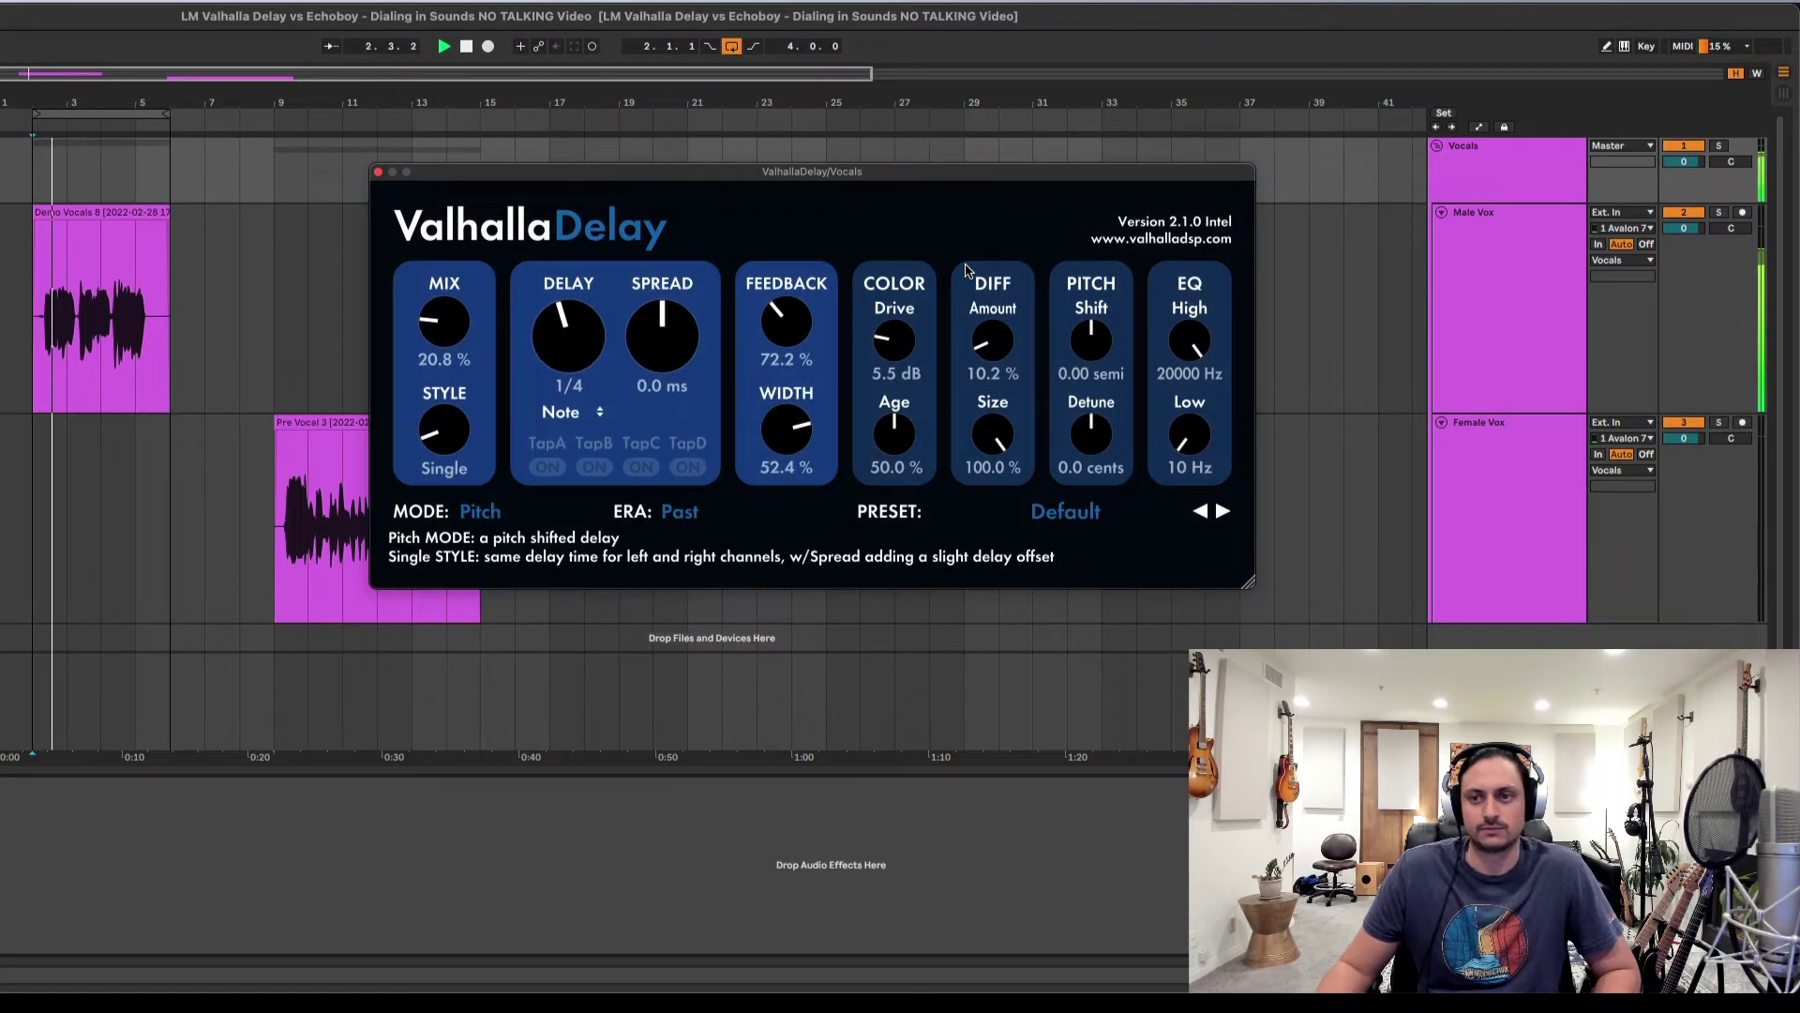
drag(1201, 441, 1203, 418)
drag(1193, 349, 1191, 421)
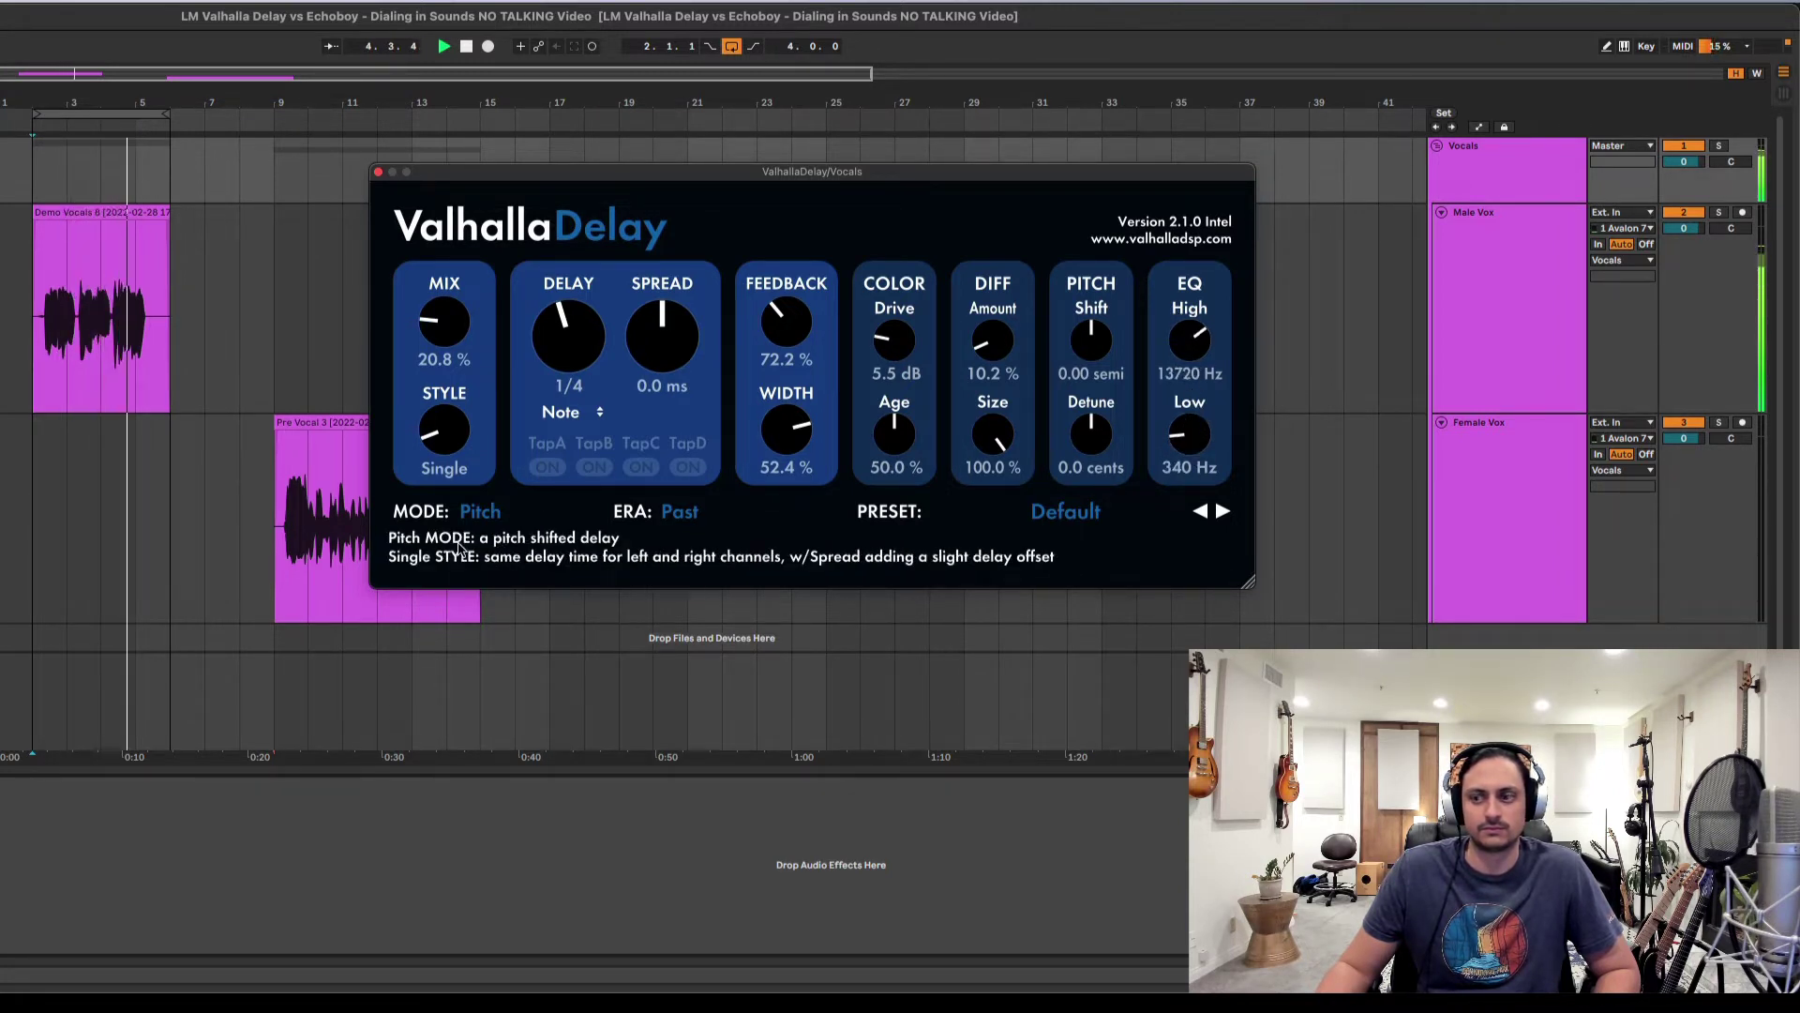
- Set the Pitch Shift to 24 semitones while staying in Pitch mode
click(481, 509)
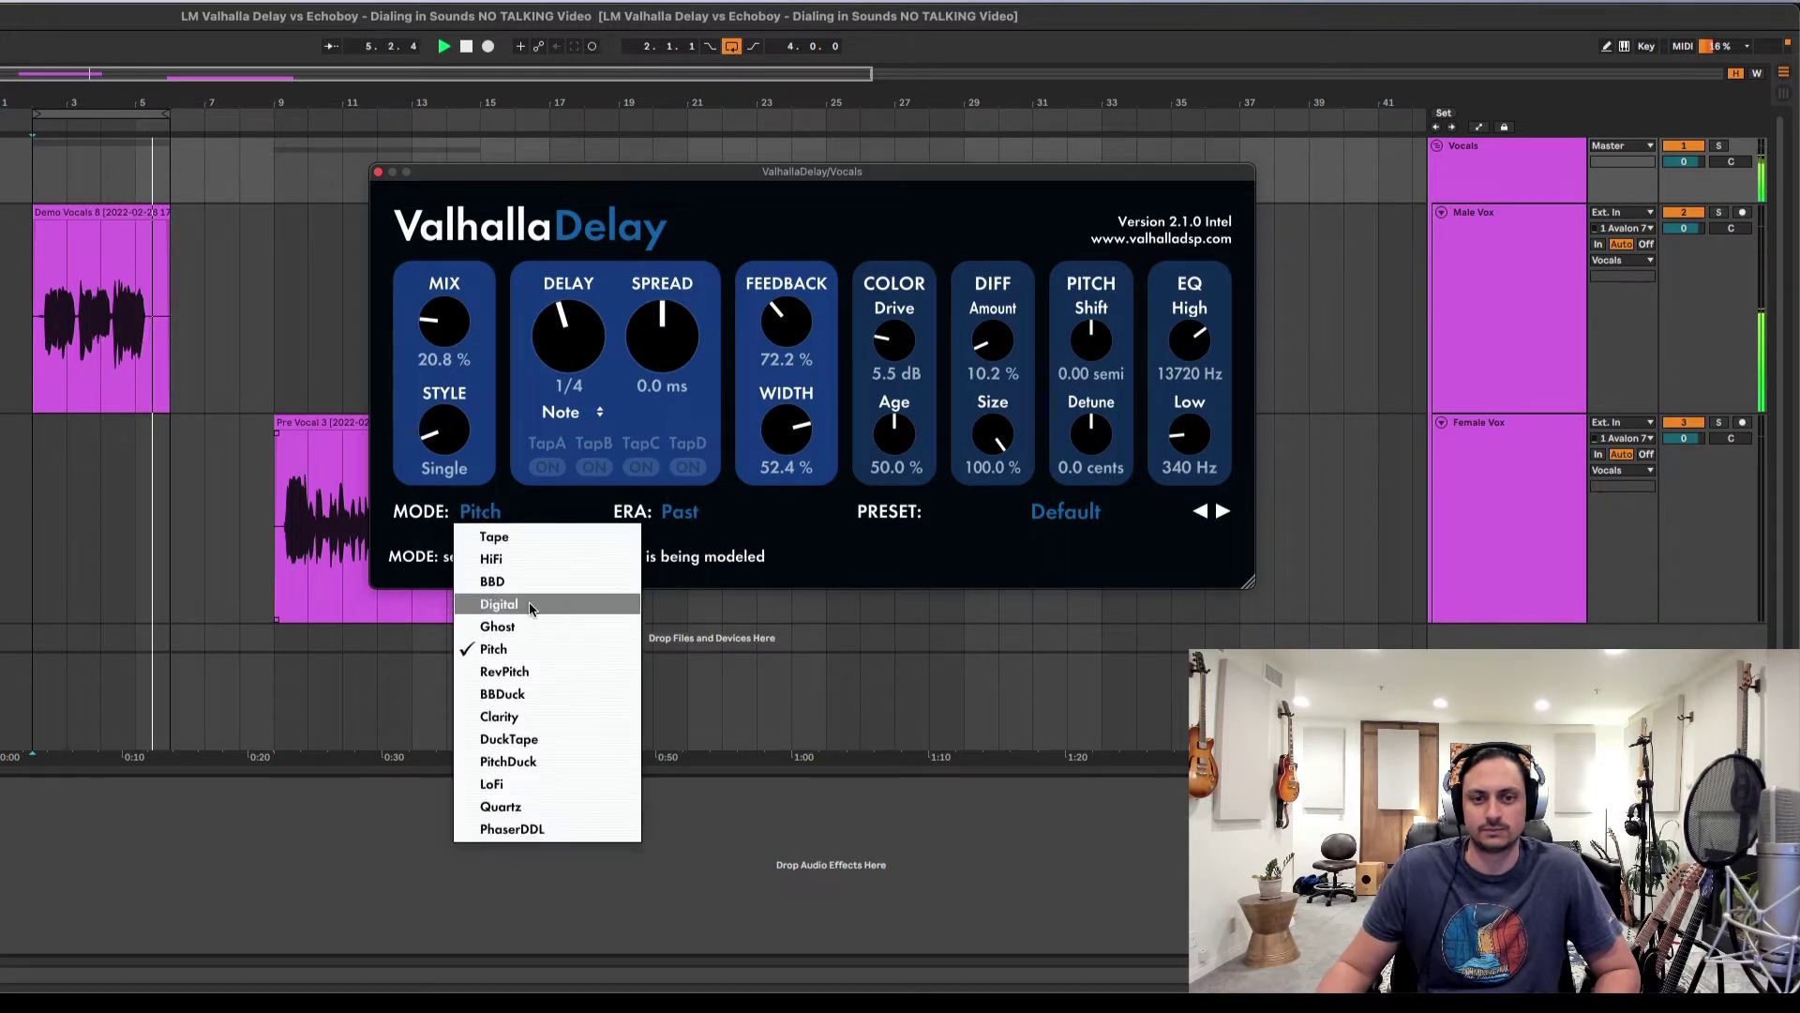
click(857, 537)
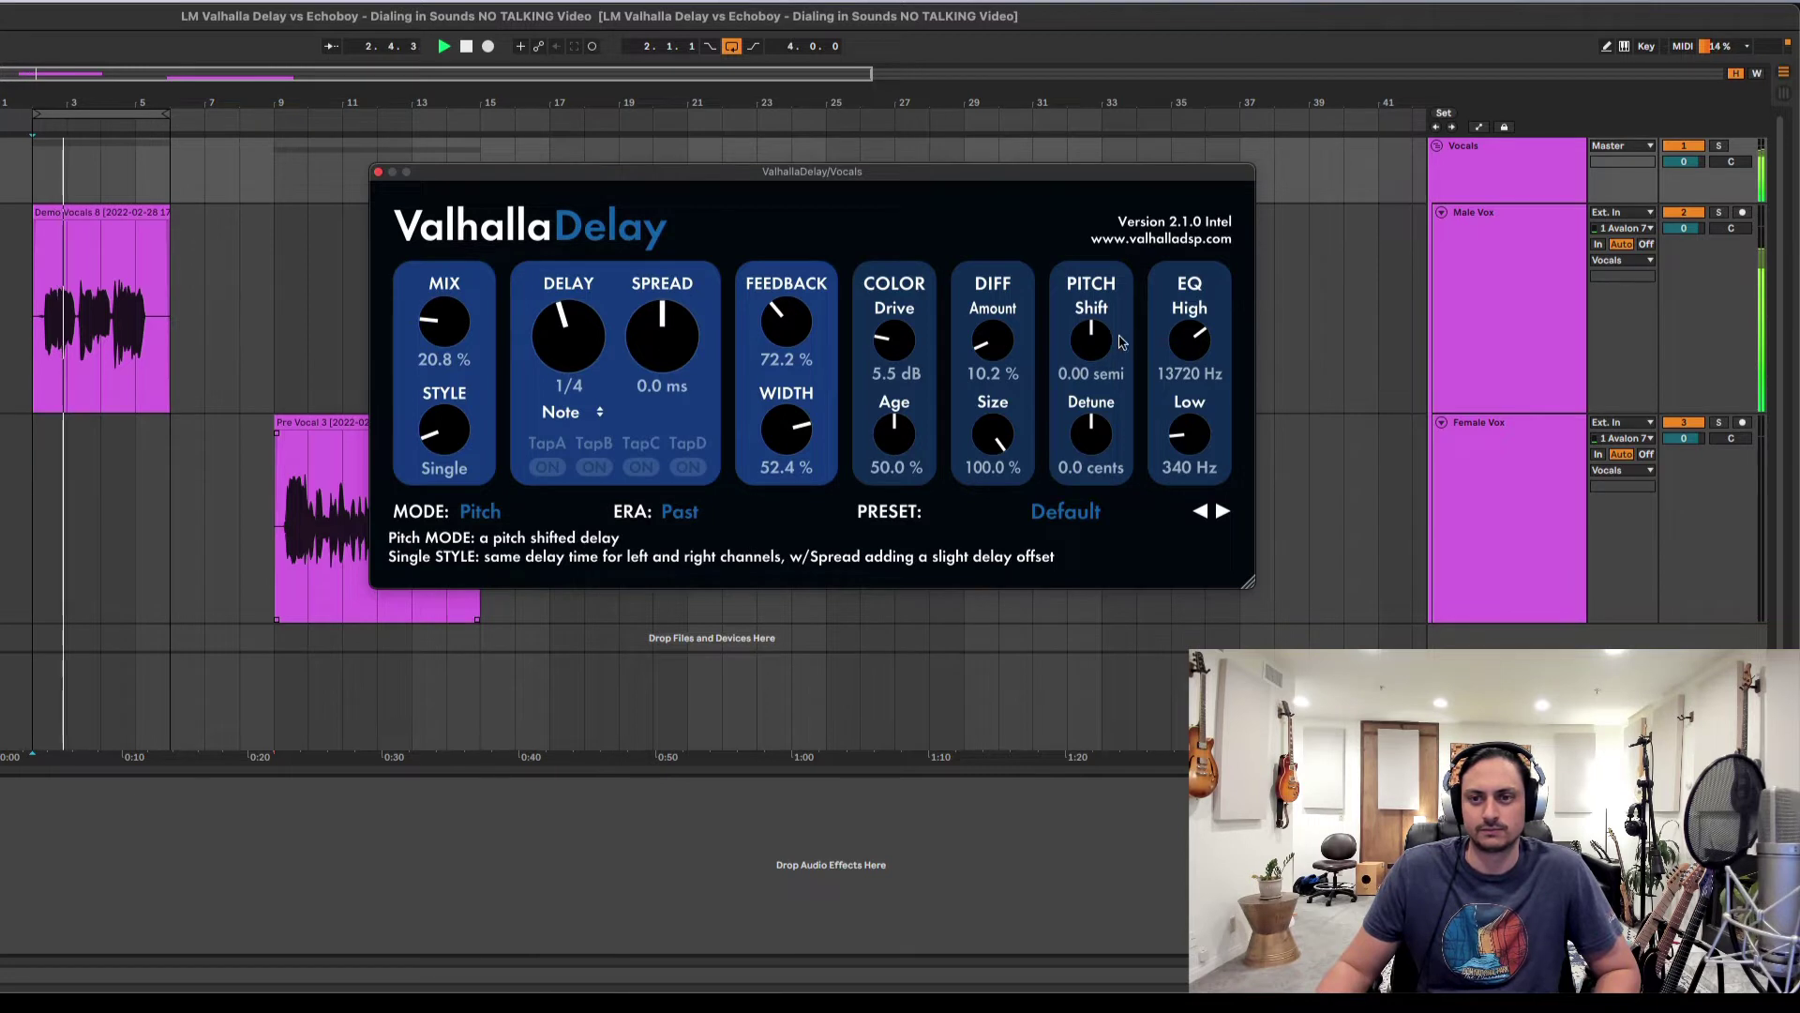
drag(1121, 344, 1160, 161)
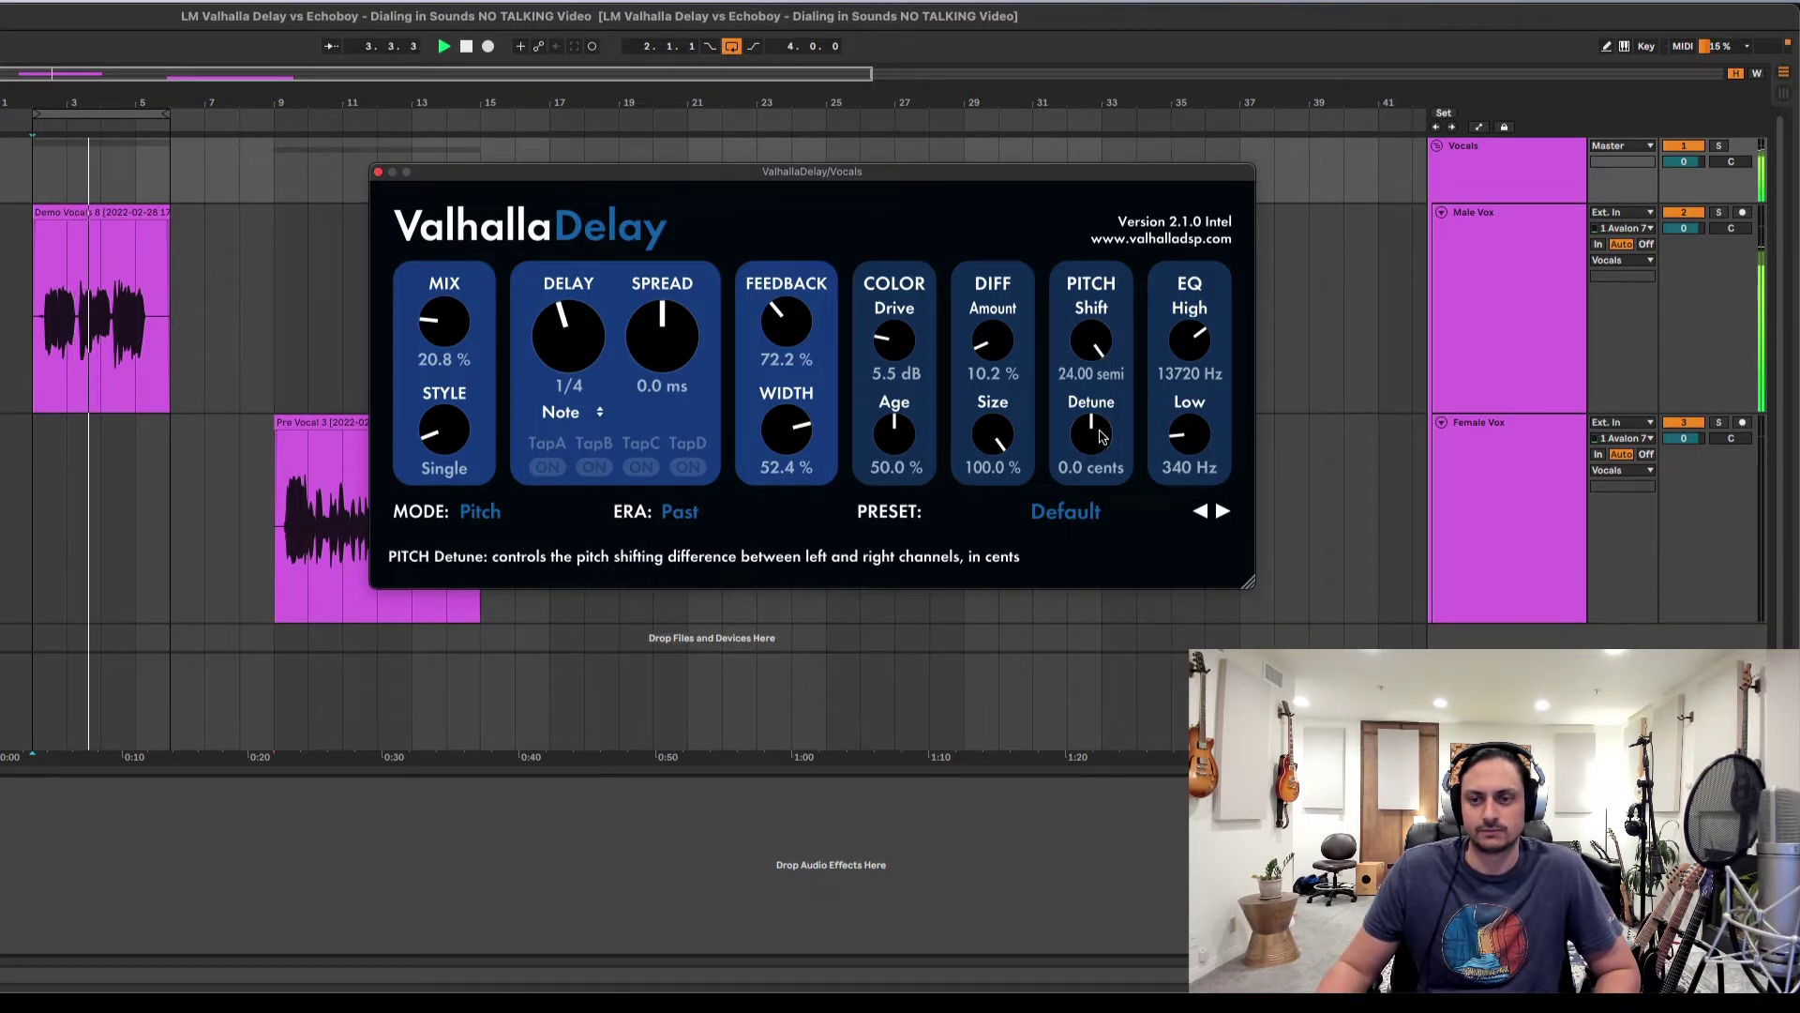
- Lower the pitch Shift to -12.38 semitones and set the Detune to -25.0 cents
mouse_move(1092, 343)
mouse_down()
mouse_move(1093, 401)
mouse_move(1104, 348)
mouse_up()
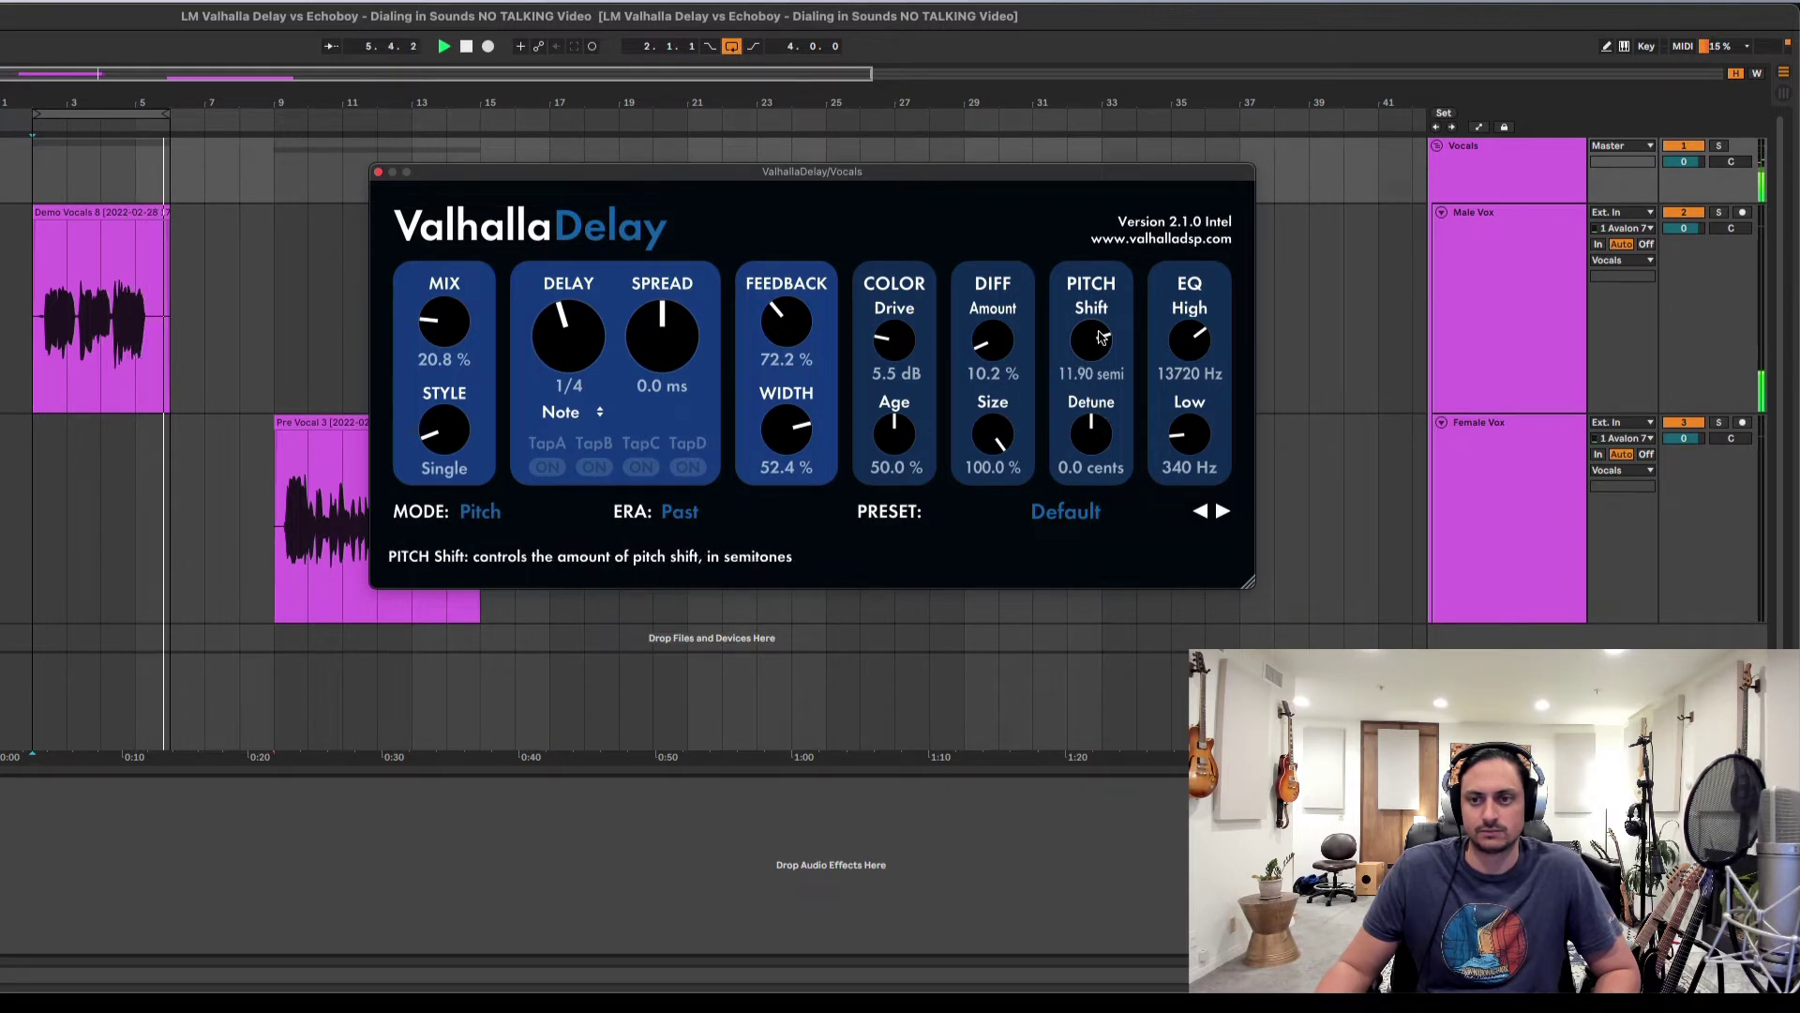
drag(1088, 448, 1078, 480)
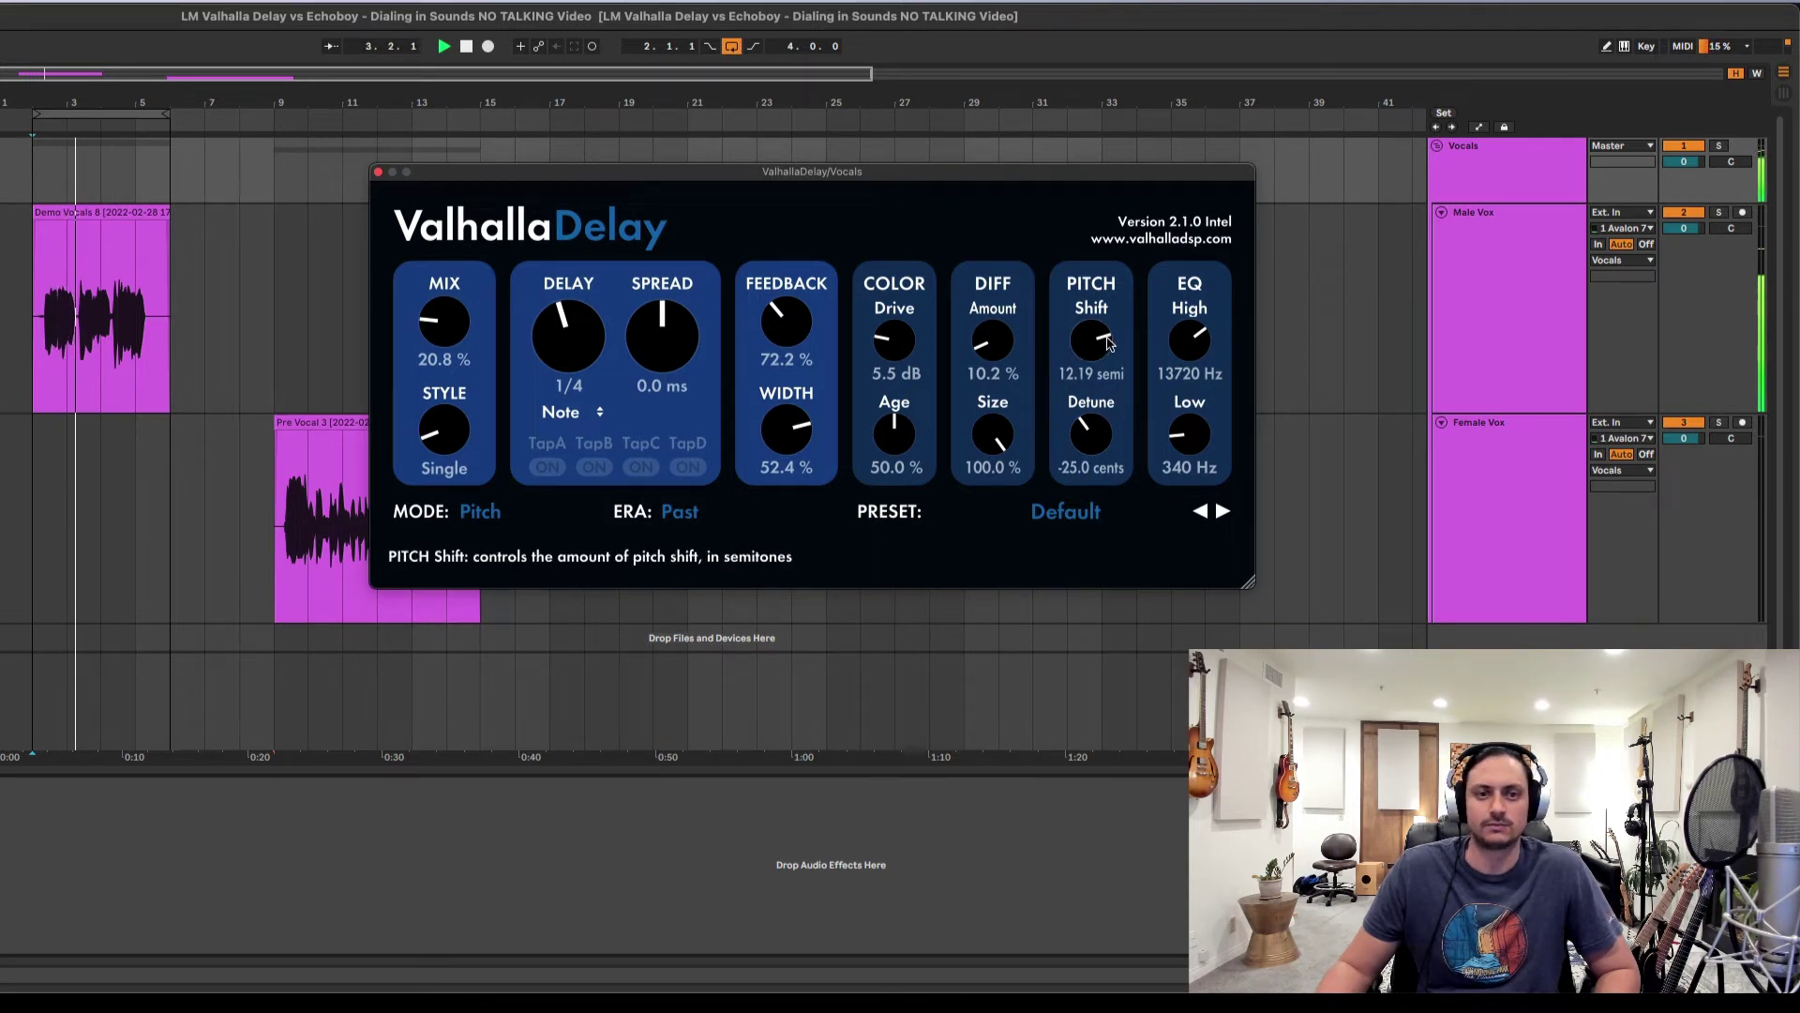
drag(1079, 334, 1099, 399)
- Raise the Mix to 100% and reset the pitch Detune to 0.0 cents
drag(451, 326, 527, 63)
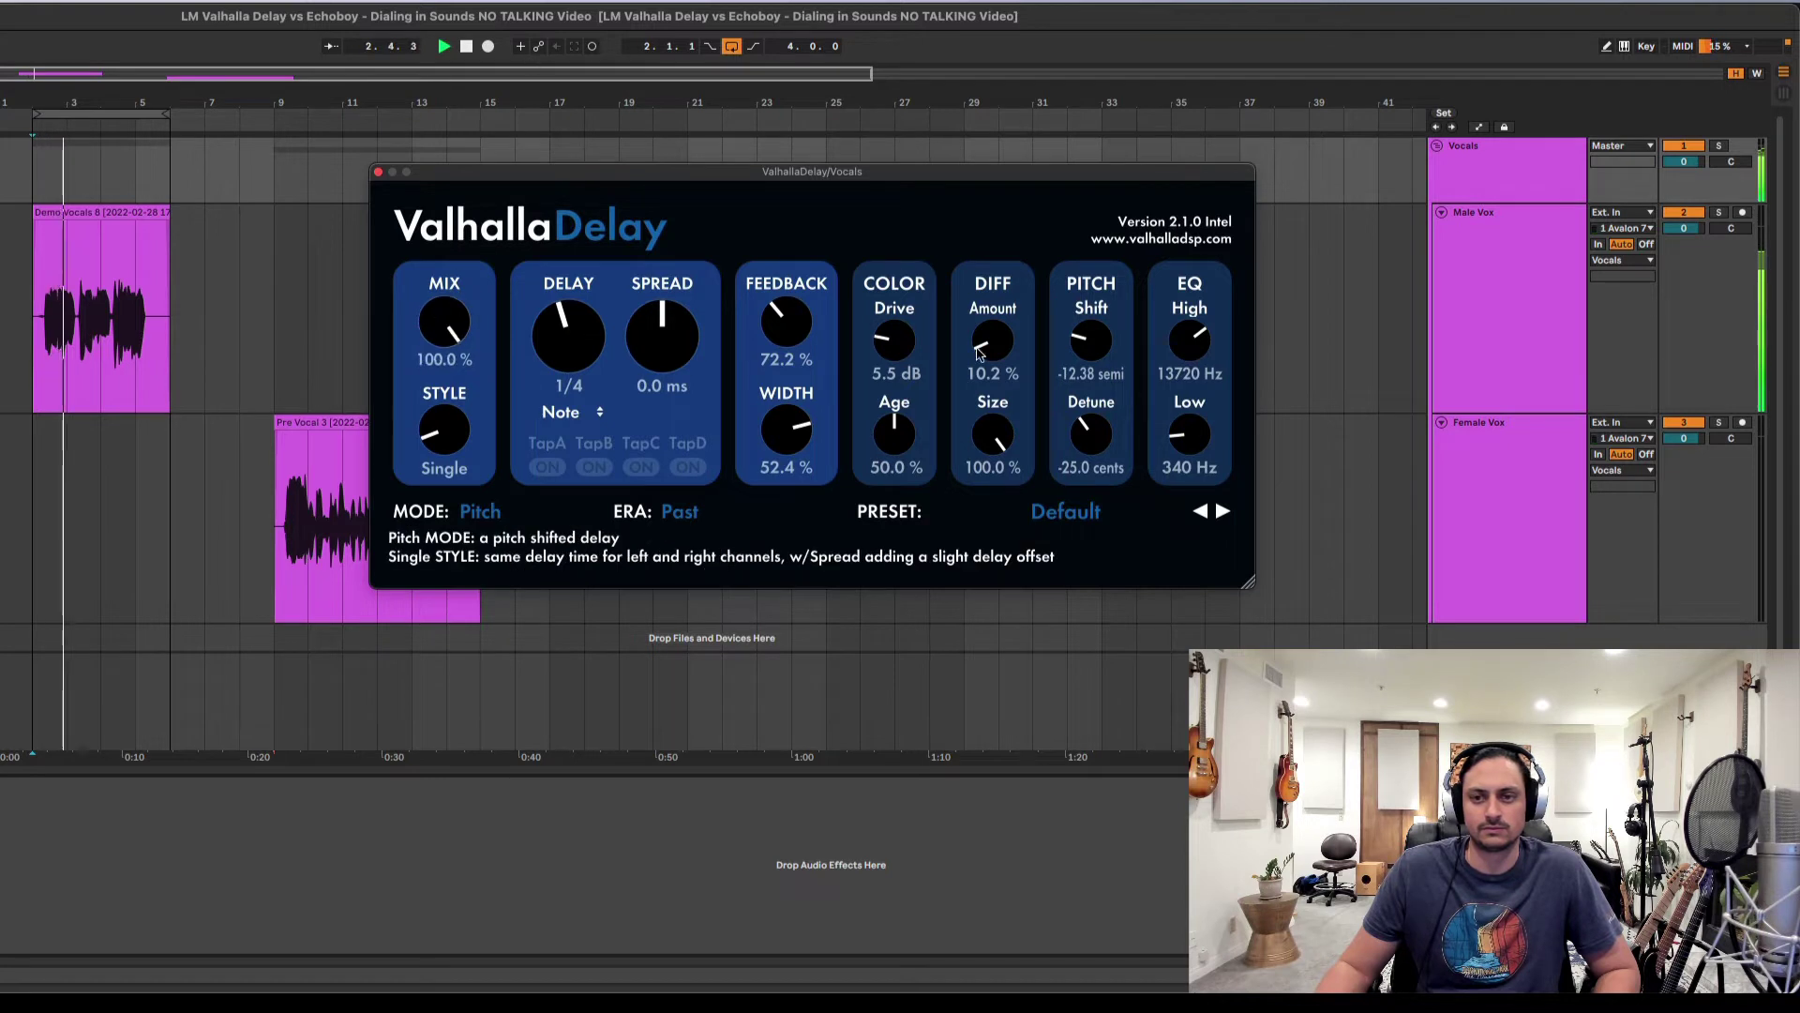
drag(1092, 437, 1116, 419)
double_click(1089, 441)
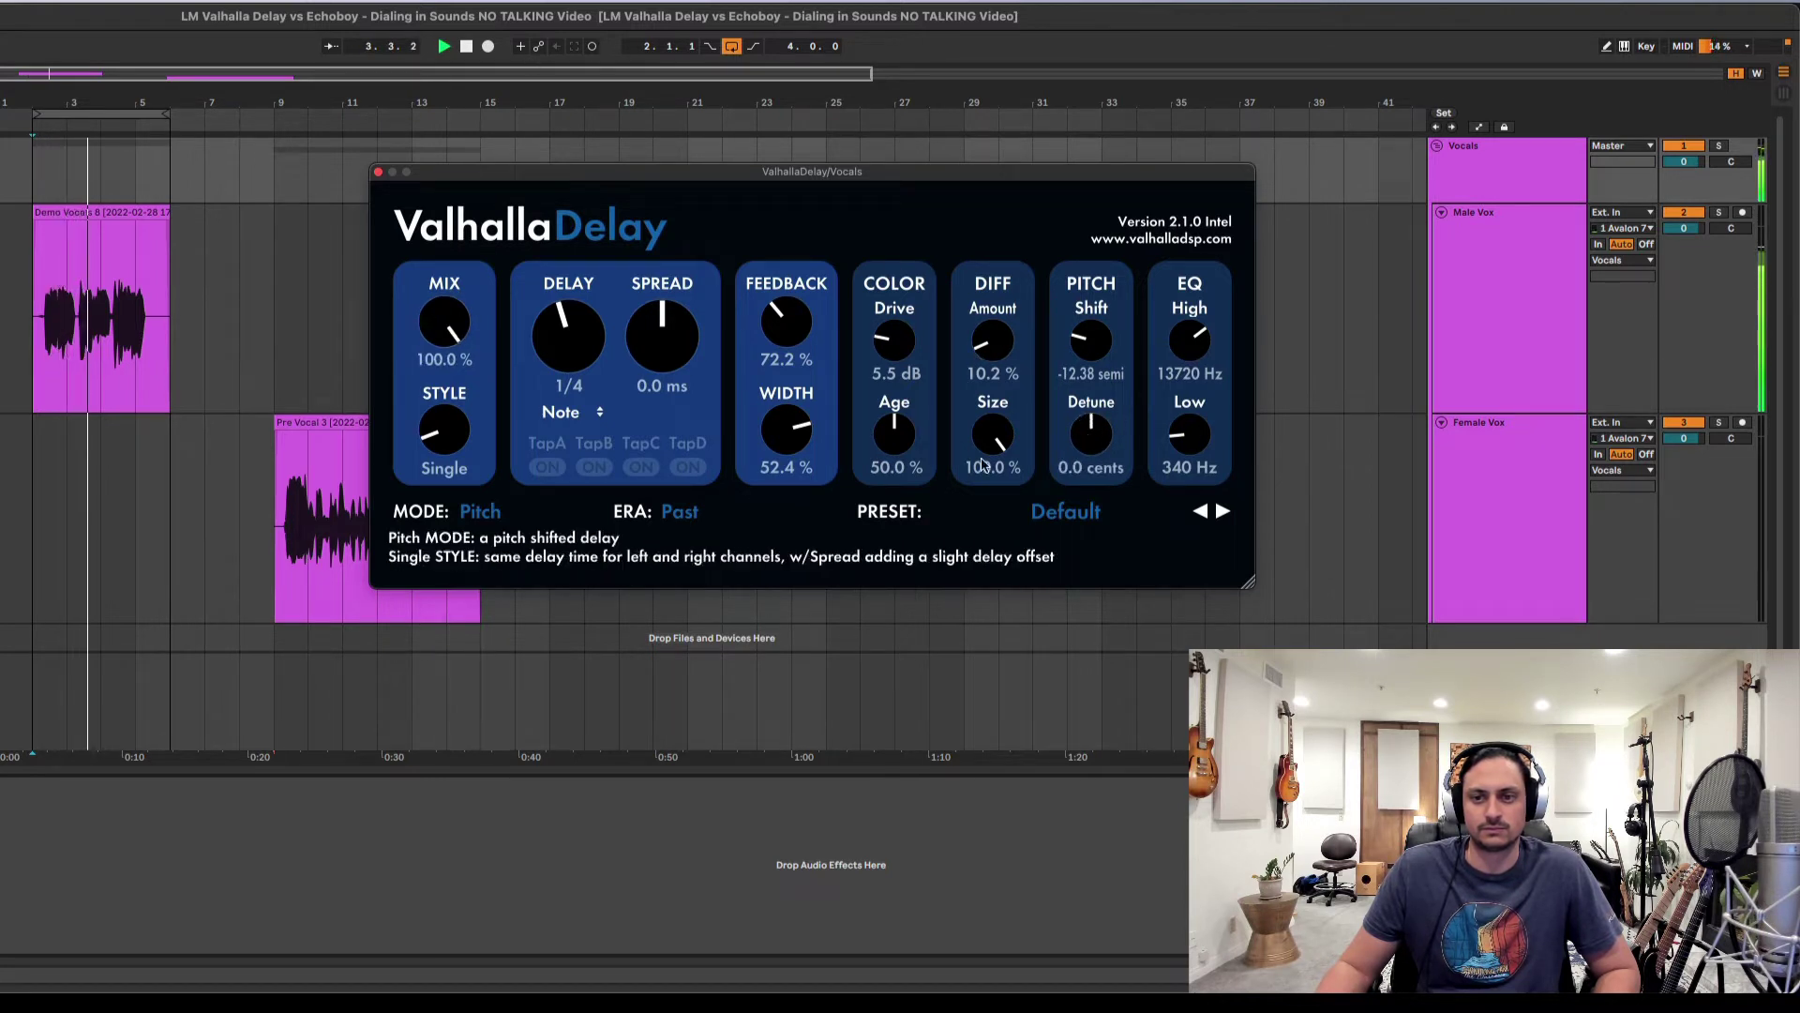
- Shorten the delay to a 1/64 note and lower the Mix to 32.9%
drag(443, 323, 444, 439)
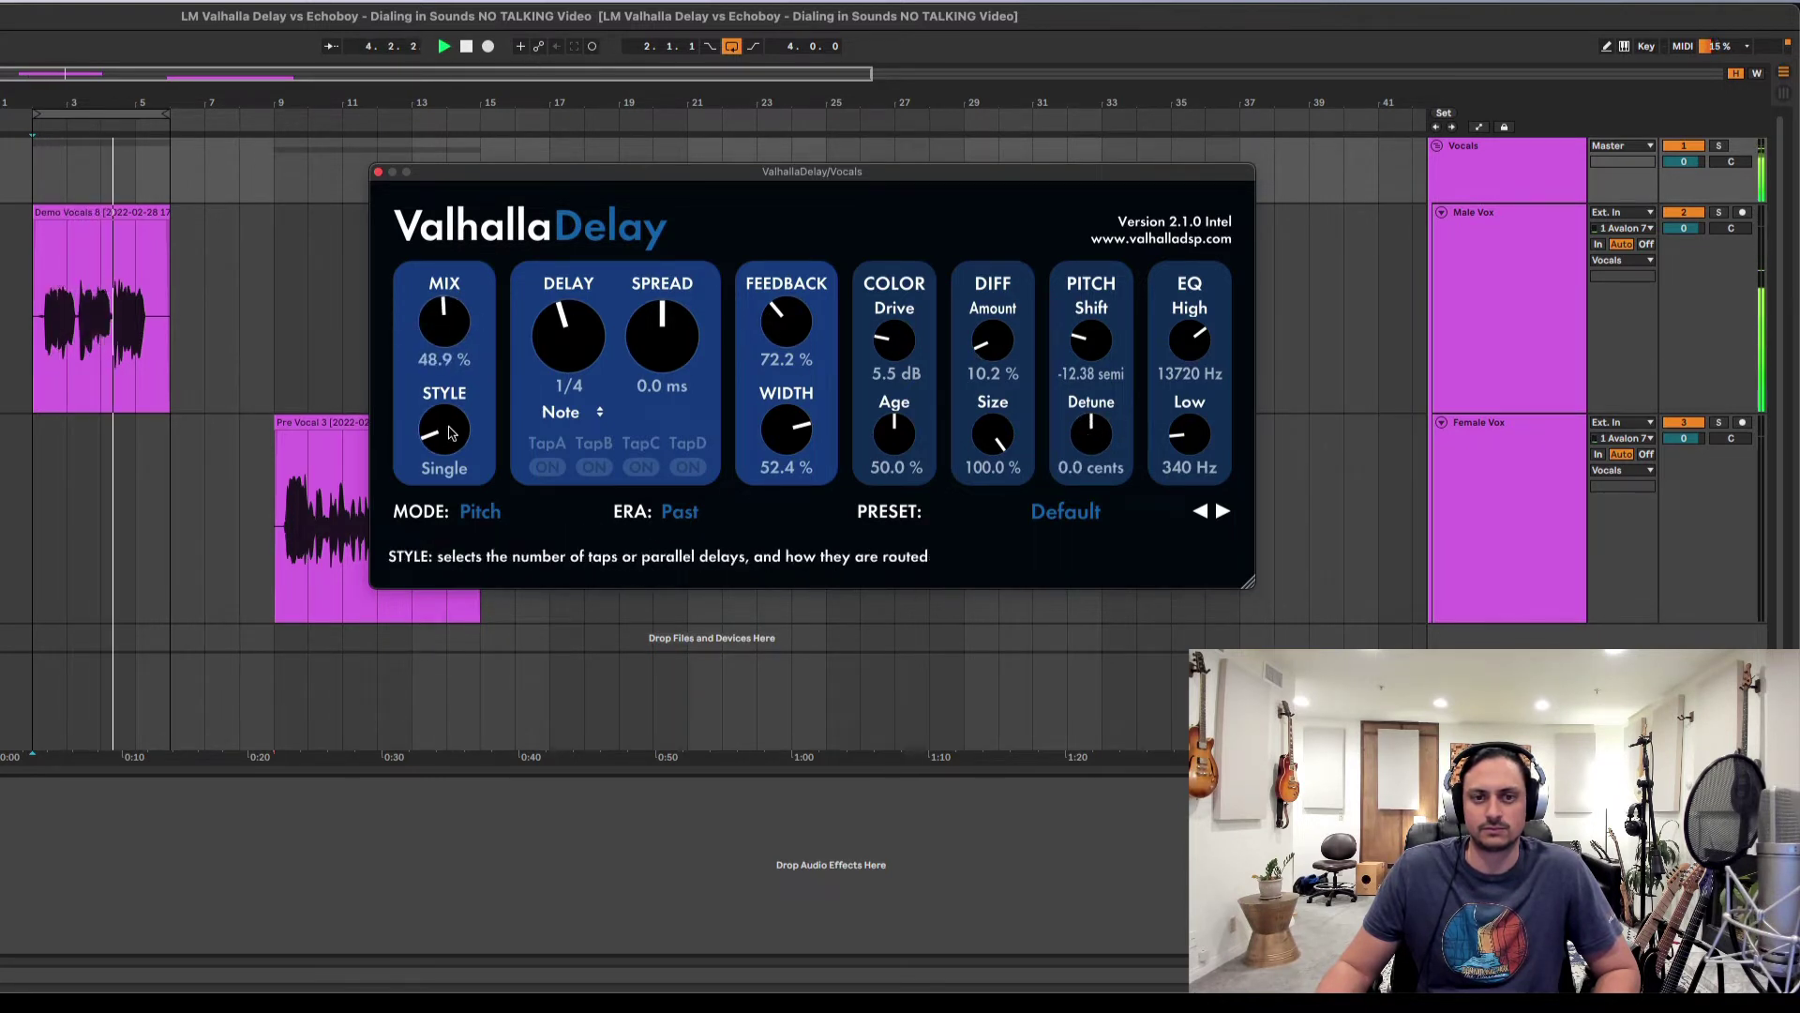
drag(553, 356, 559, 364)
drag(445, 338, 444, 389)
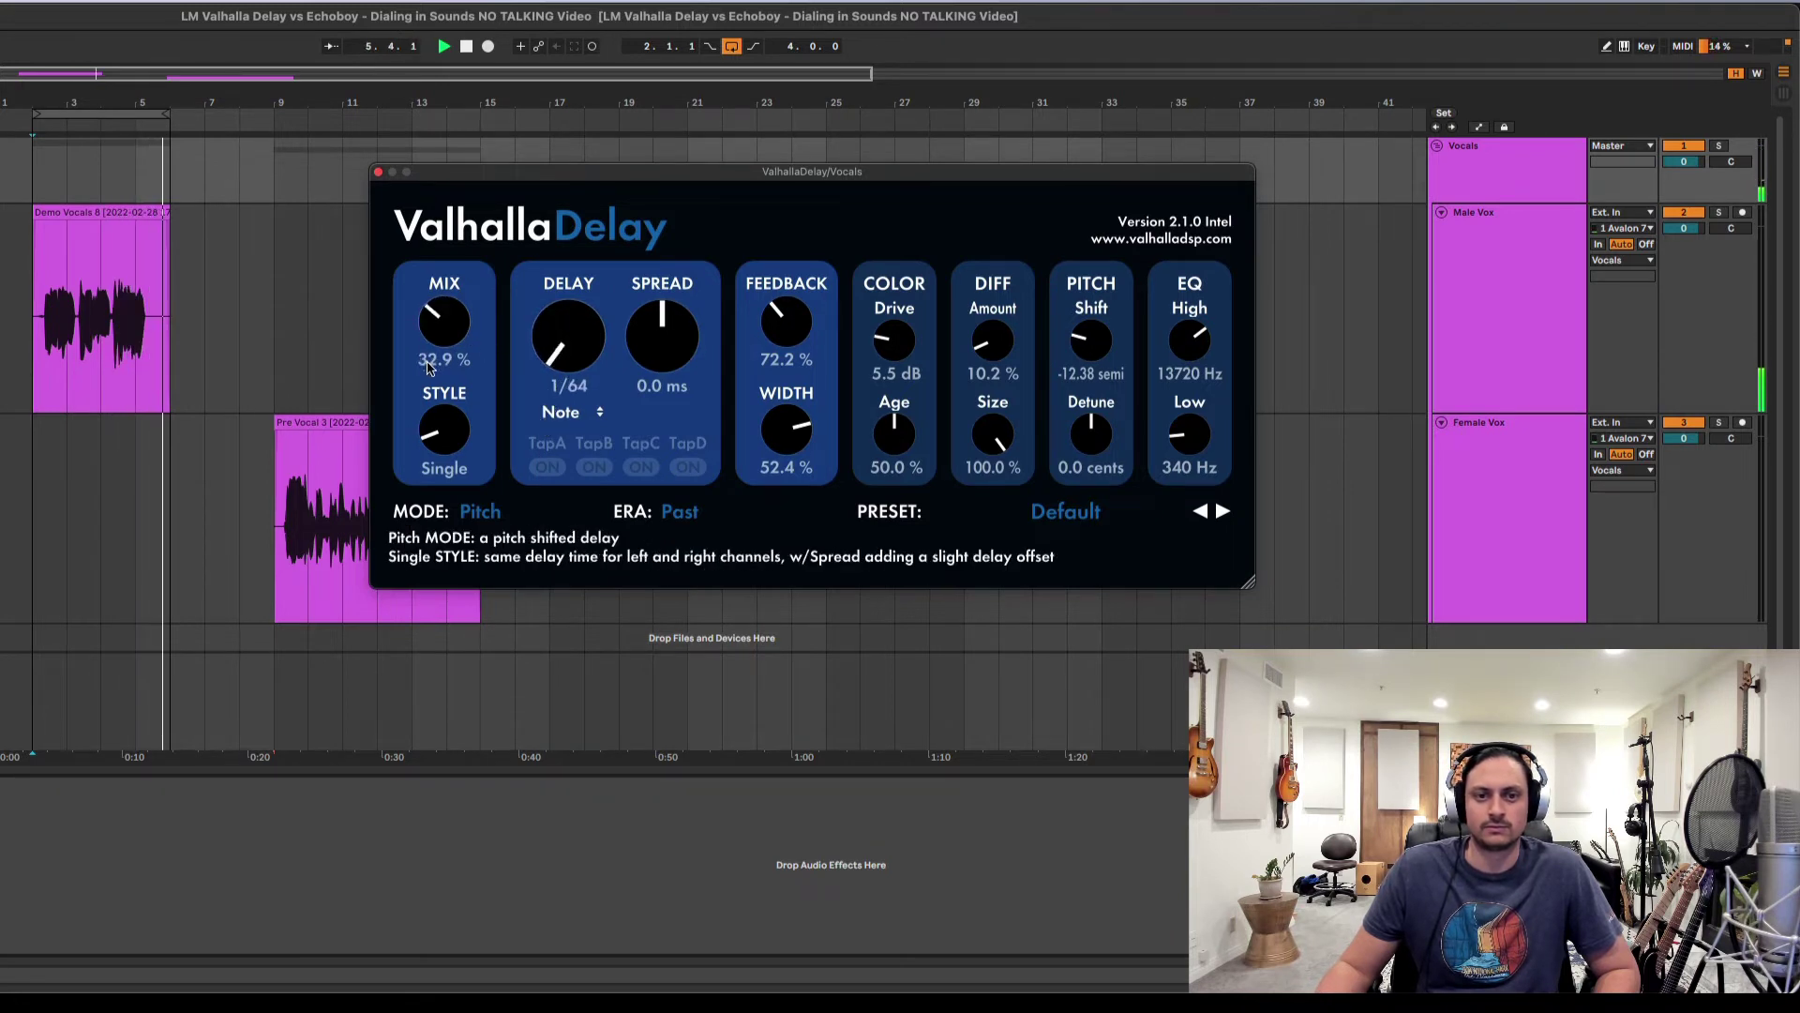
- Raise EQ High to 20000 Hz and try the RevPitch delay mode
drag(1201, 352, 1201, 333)
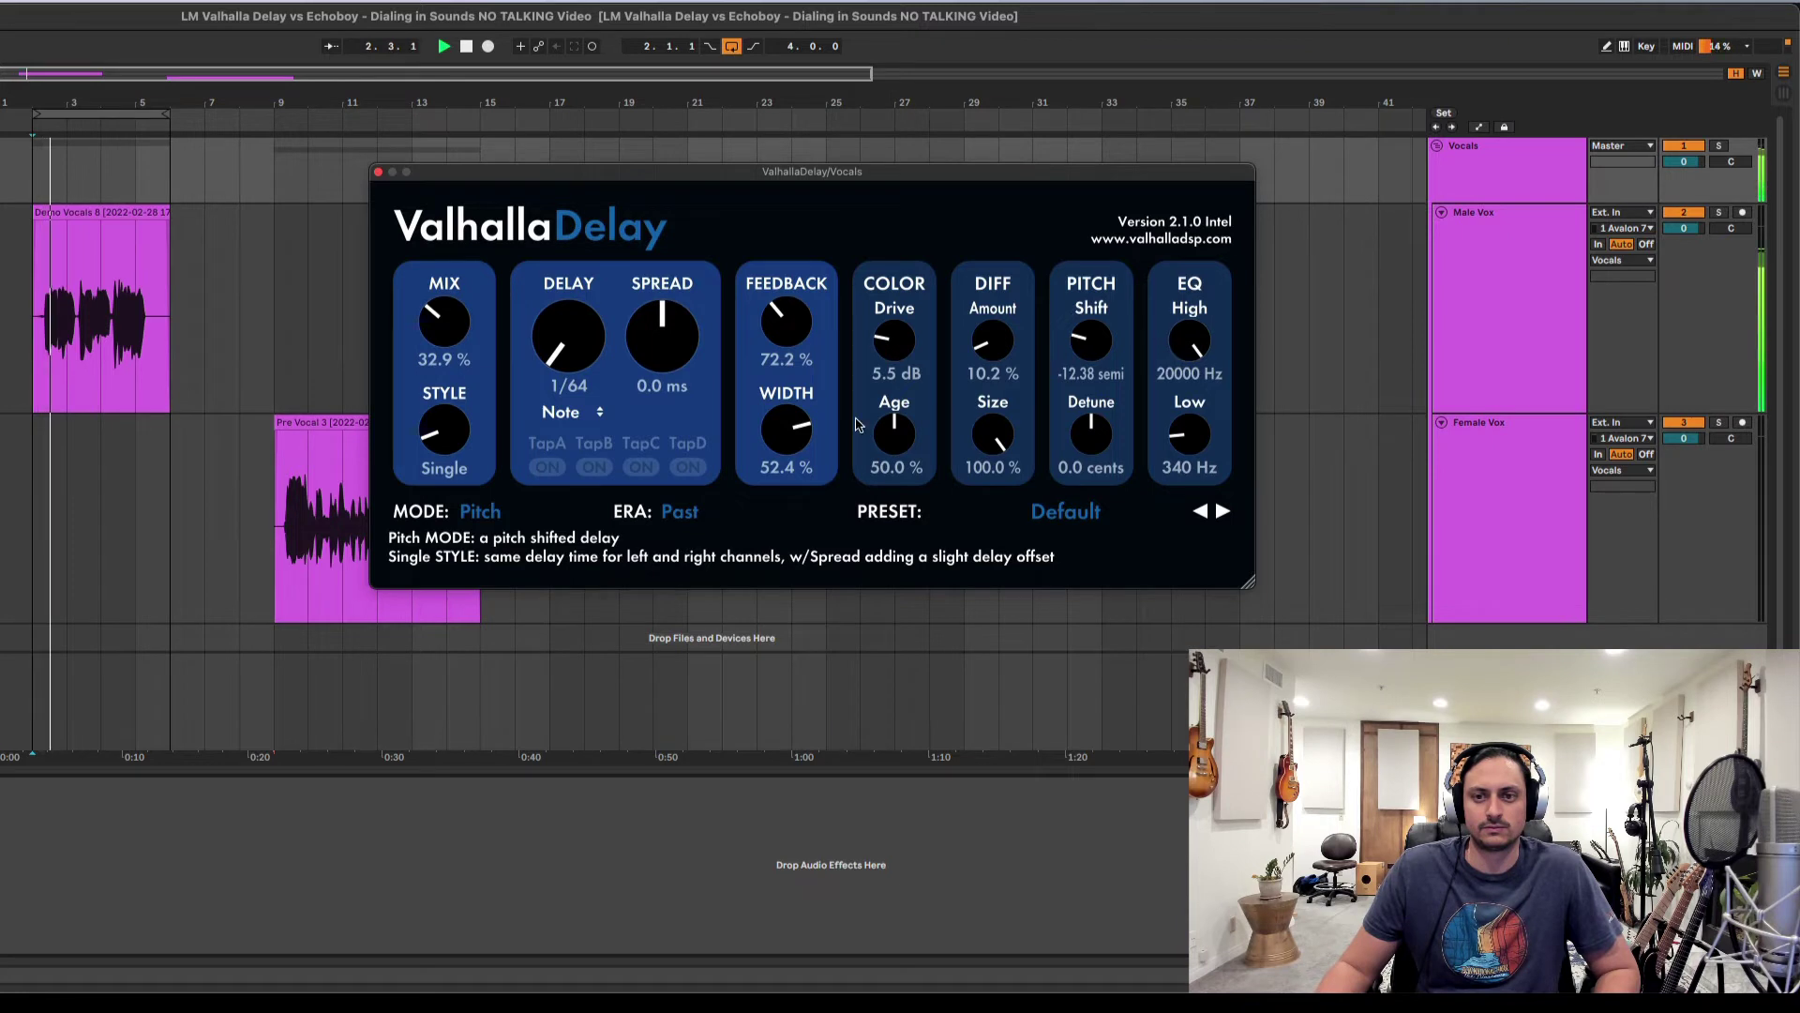
click(481, 511)
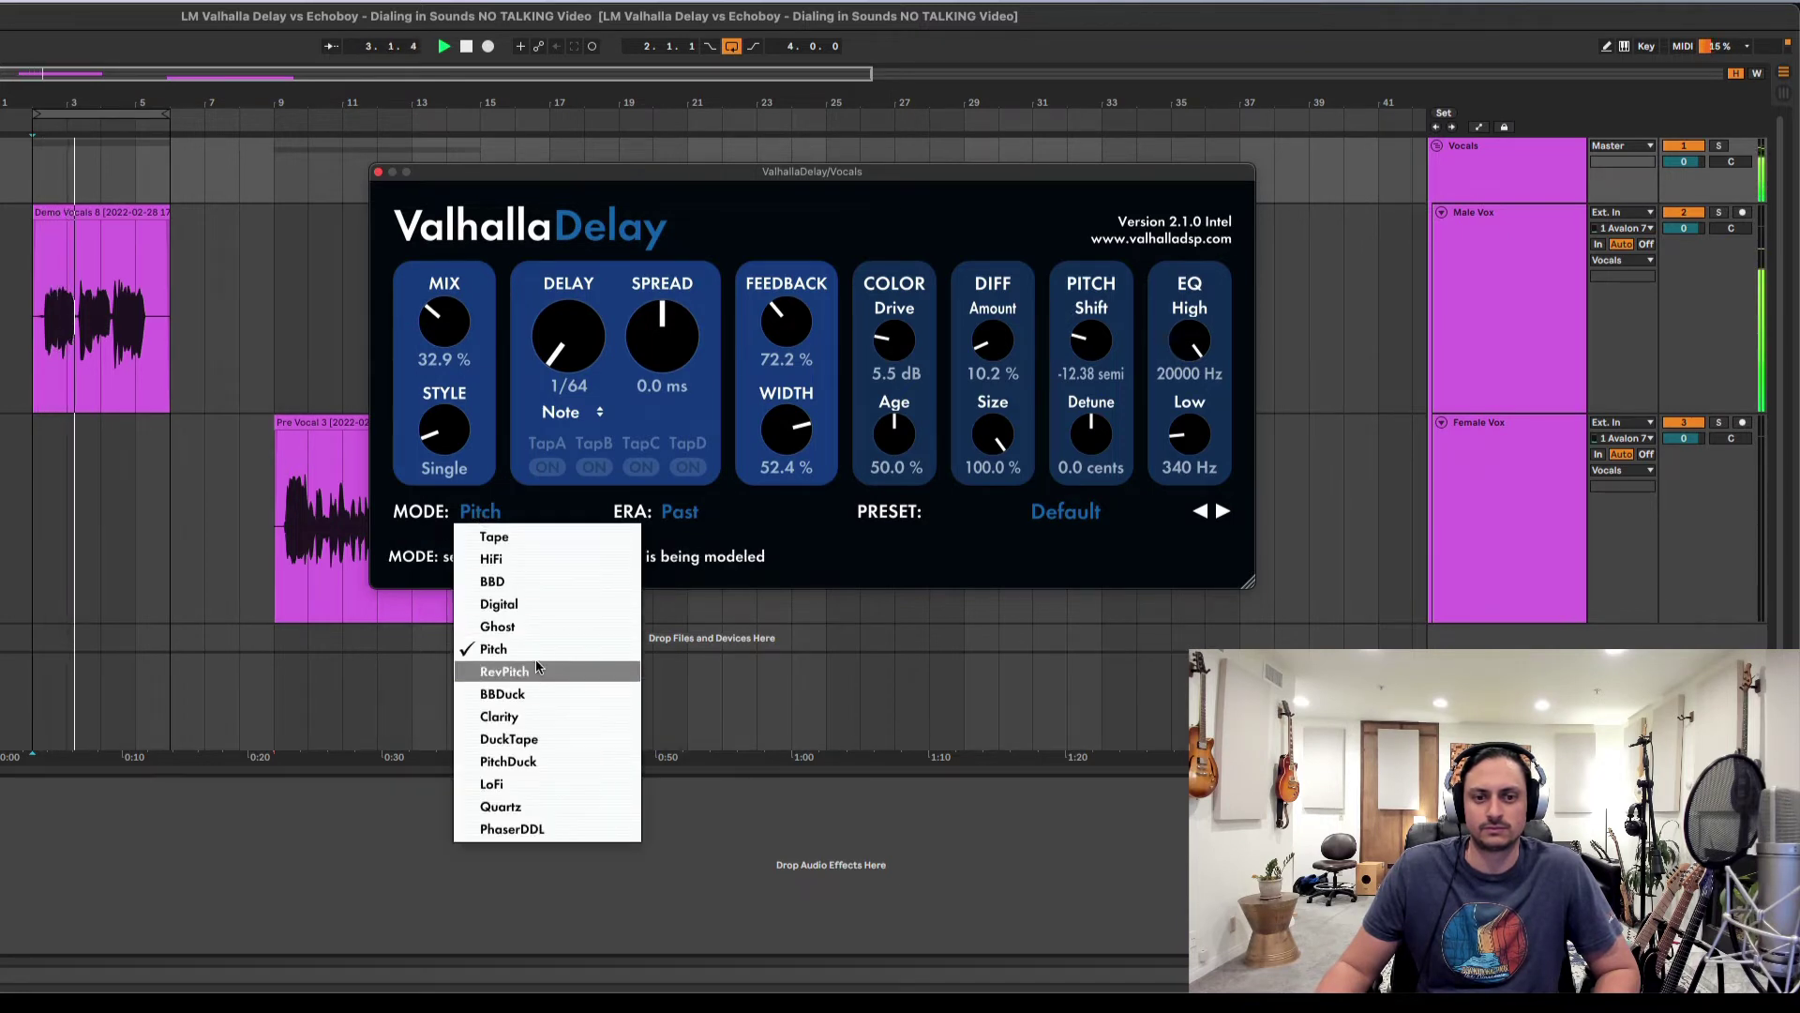
click(505, 671)
- Change the delay mode to BBDuck with a 1/16 note delay
click(497, 511)
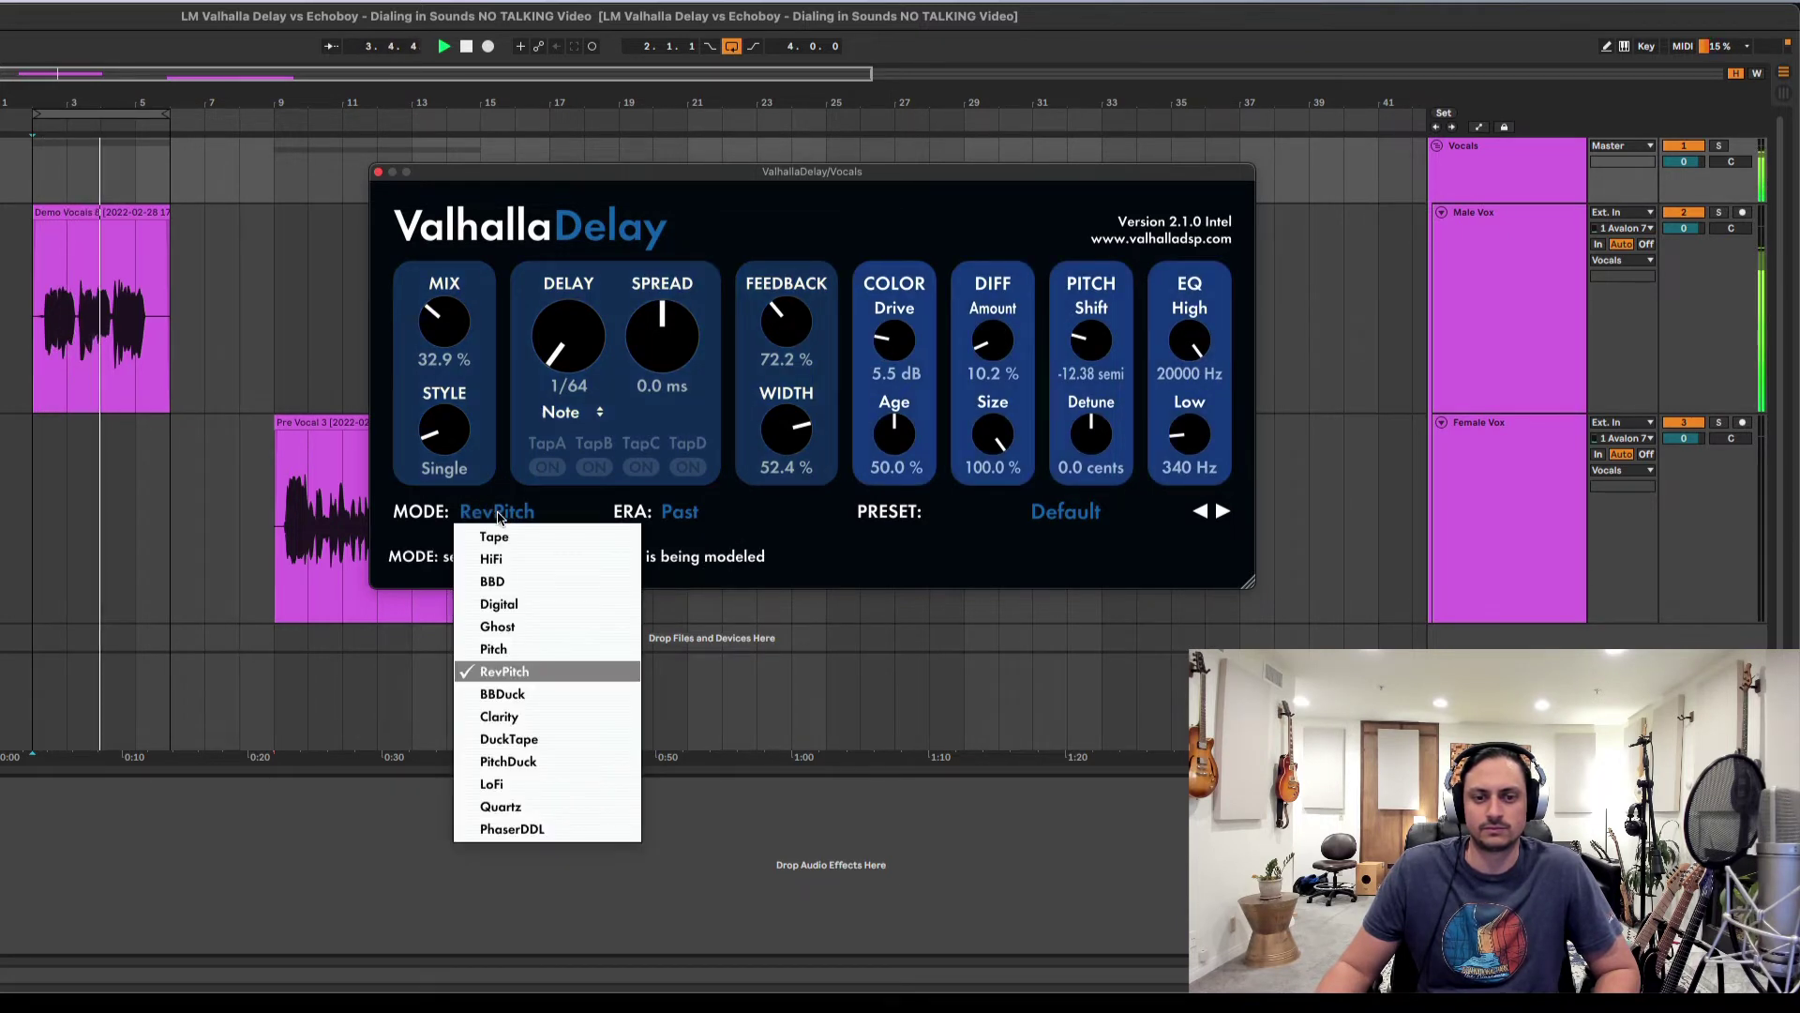
click(547, 692)
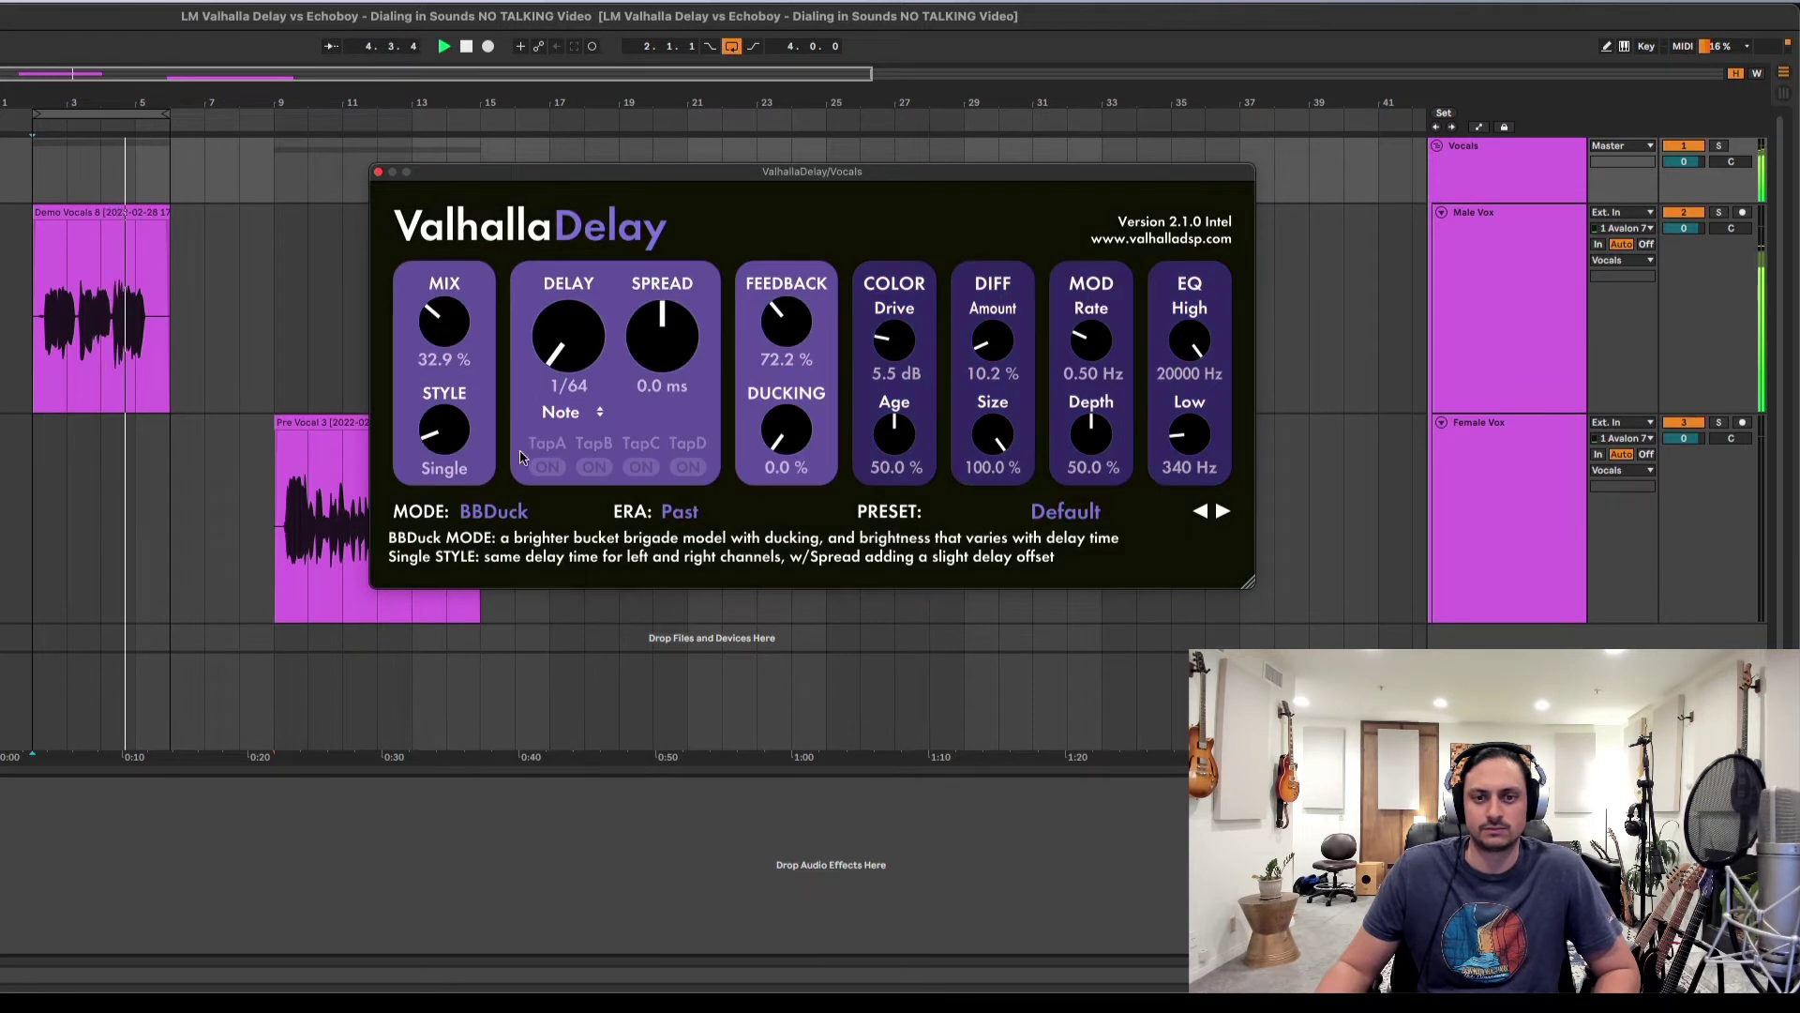
drag(583, 340, 583, 323)
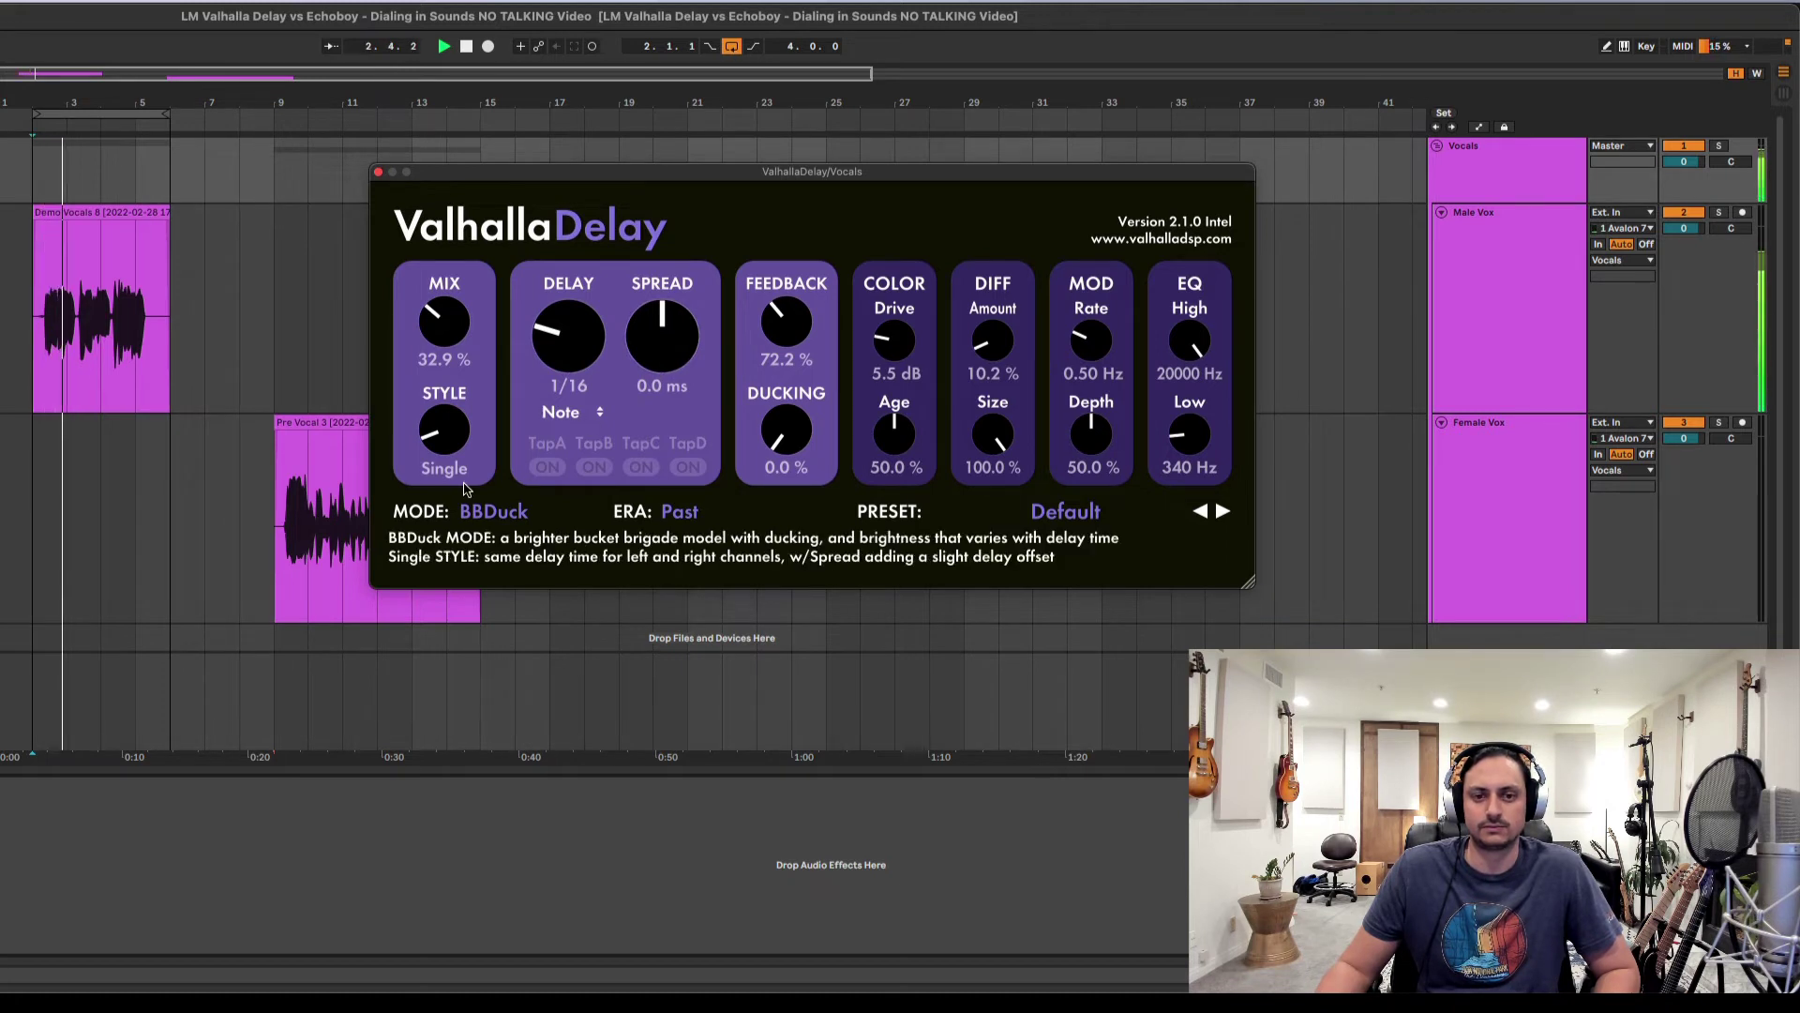
- Change the delay mode to Clarity, with the Mix at 33.9% and a 1/8 note delay
click(490, 511)
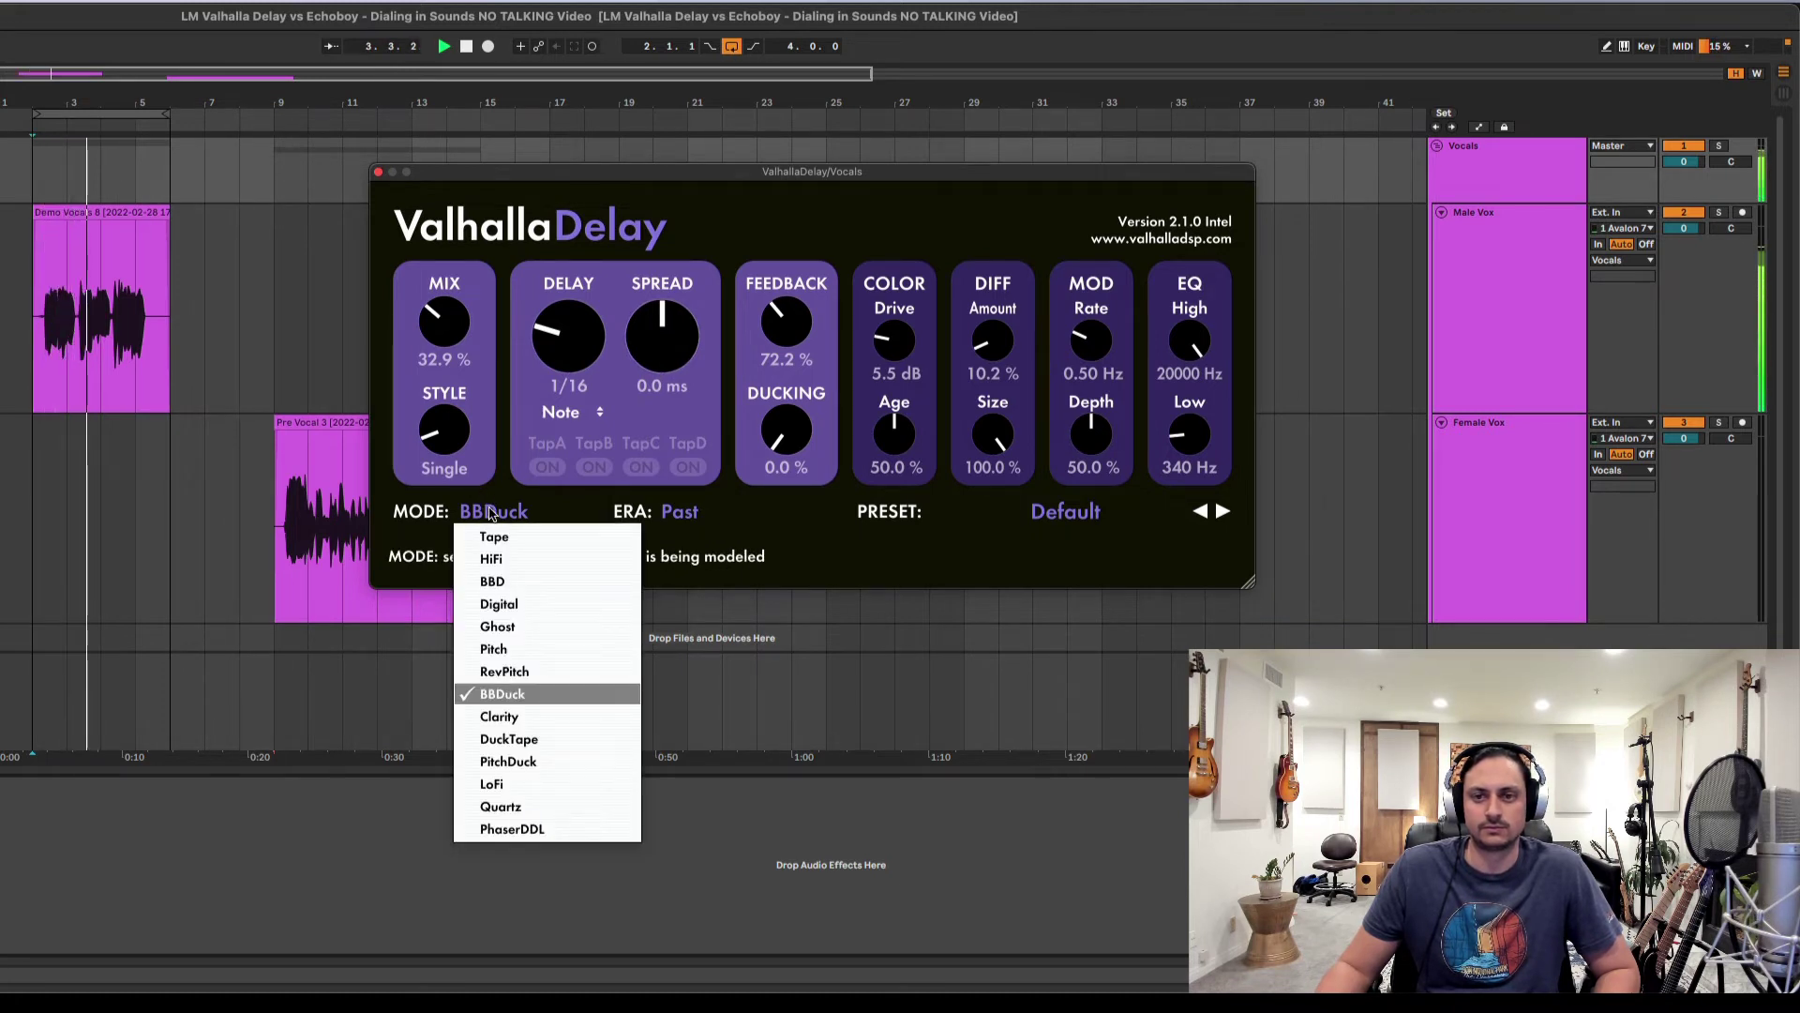
click(489, 511)
click(490, 511)
click(552, 718)
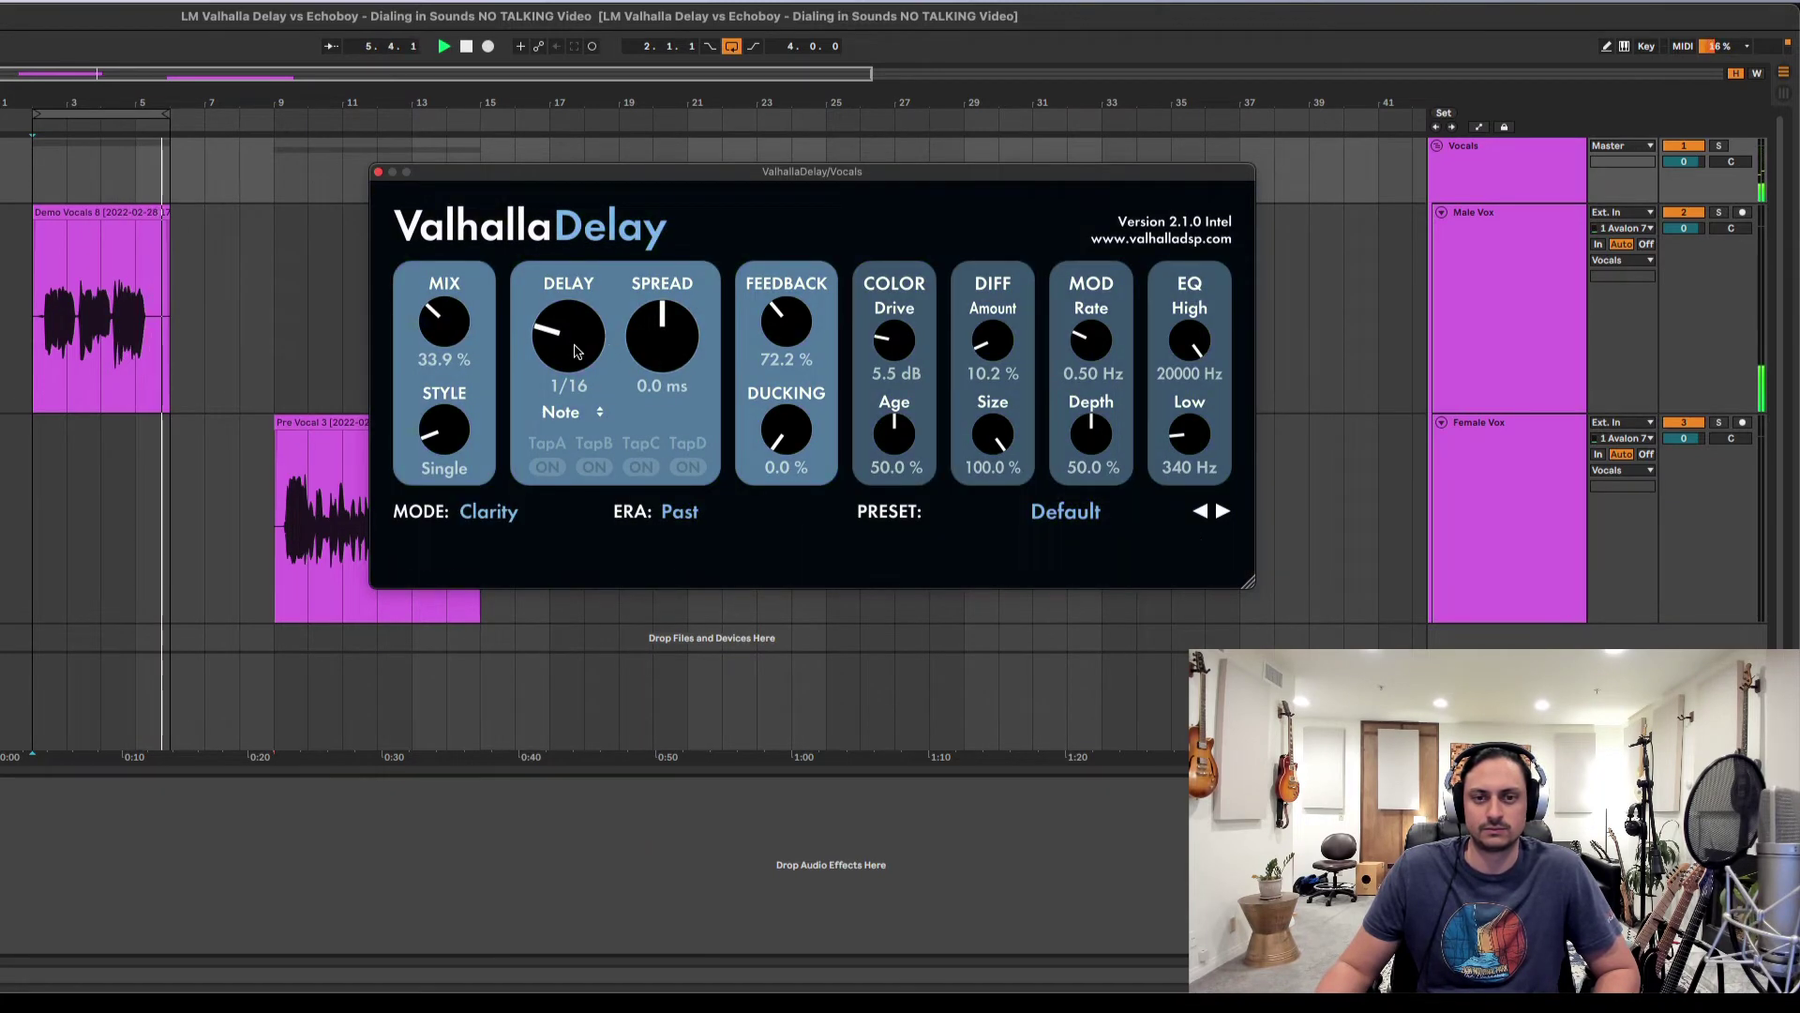
drag(575, 347, 591, 326)
- Set the Clarity delay's Feedback to 73.8%, Ducking to 35.0%, Drive to 7.8 dB and Diffusion Amount to 9.0%
drag(786, 323, 786, 319)
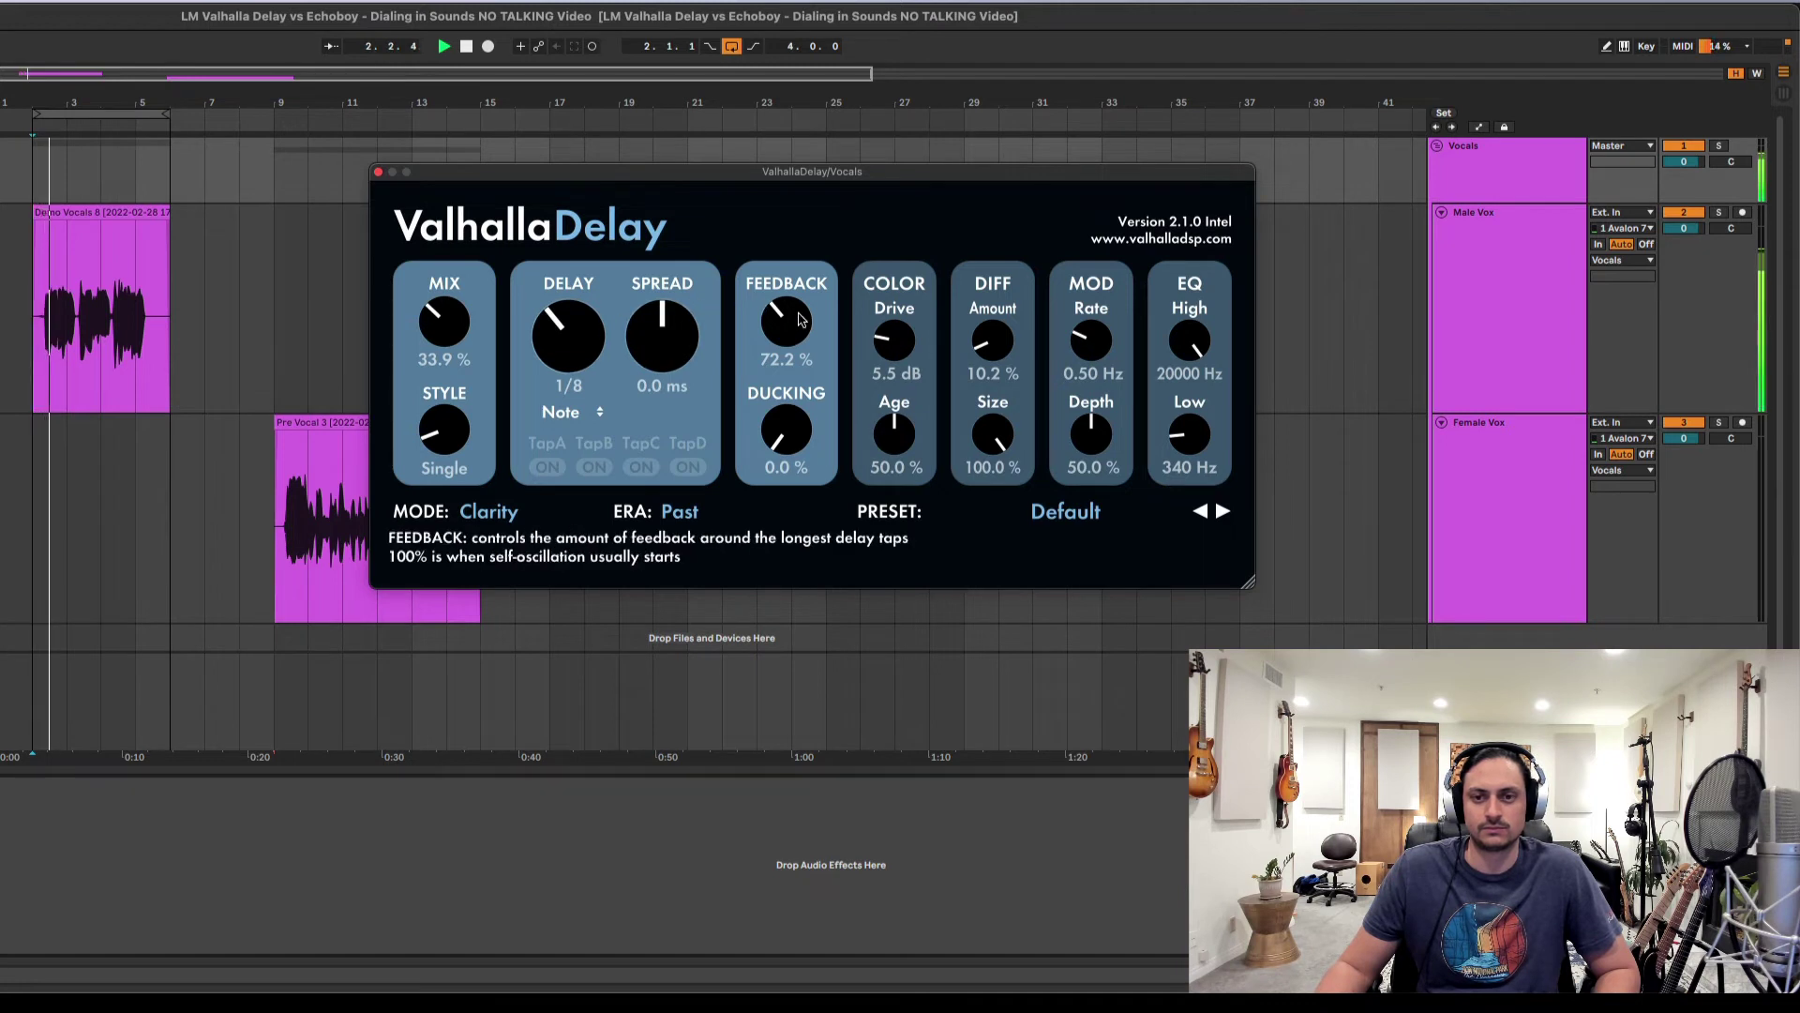
drag(786, 429, 802, 388)
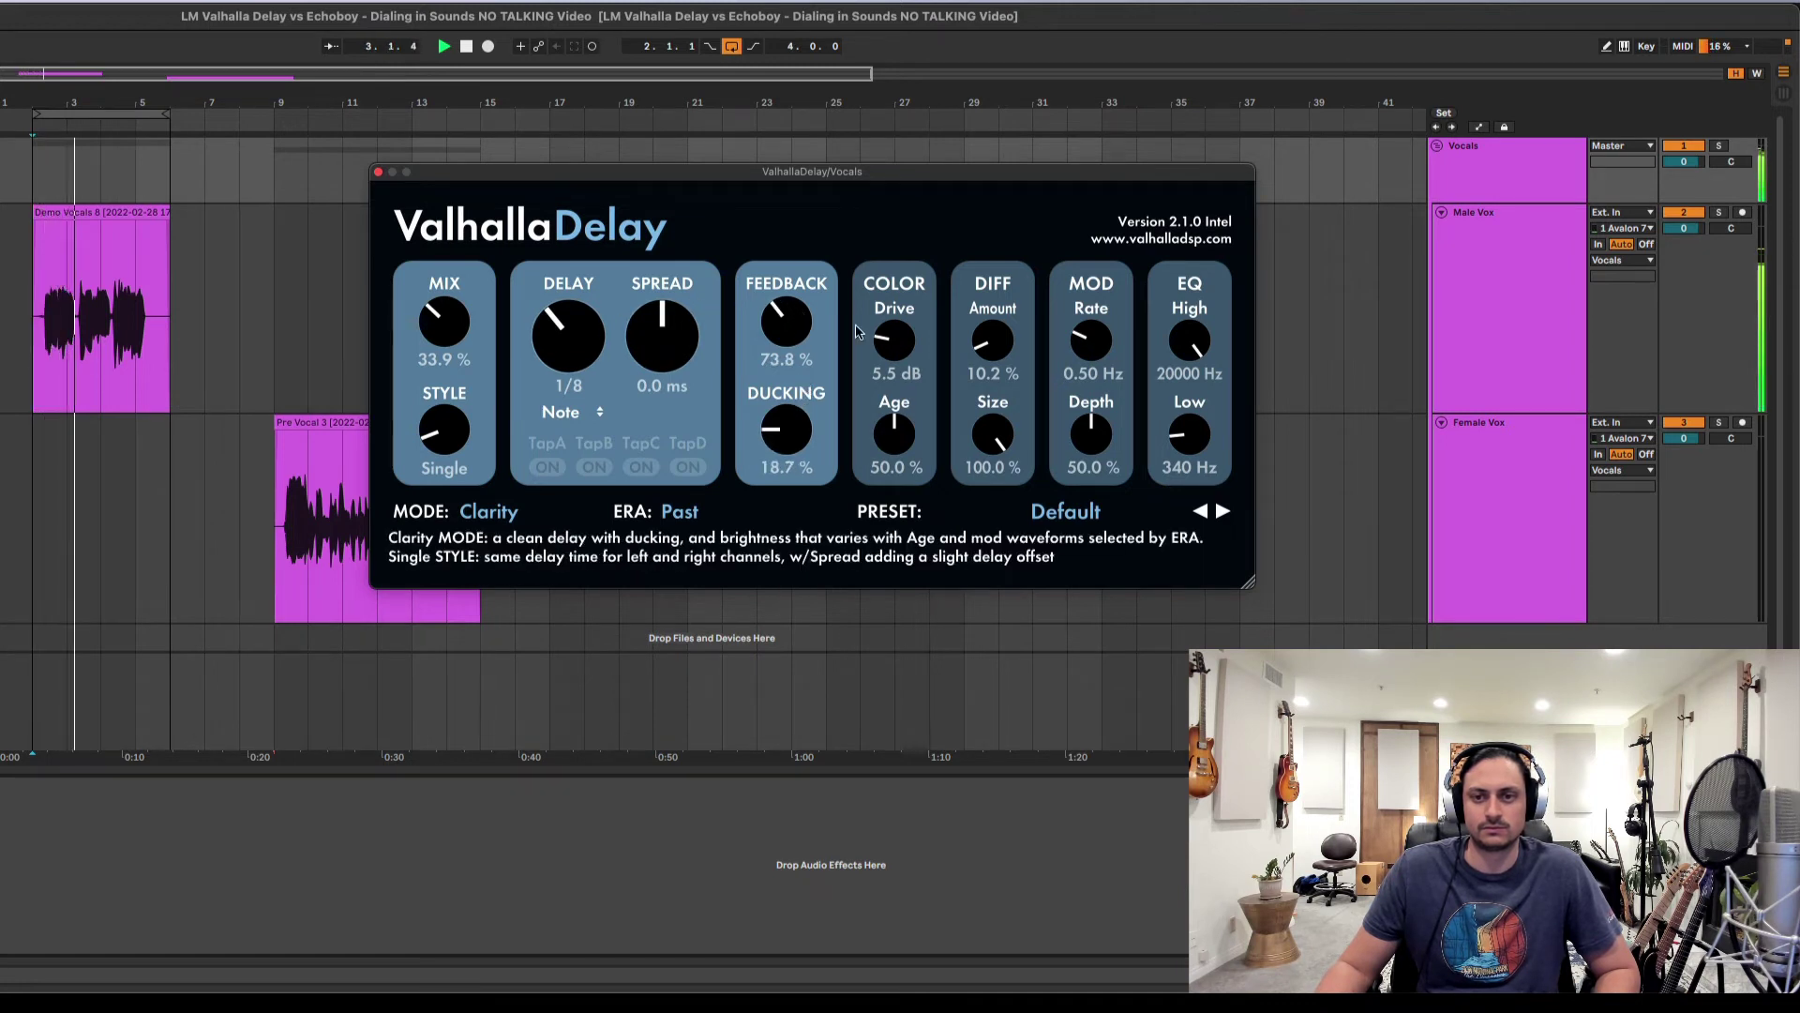
drag(889, 341, 893, 317)
drag(804, 410, 816, 386)
mouse_move(992, 339)
mouse_down()
mouse_move(992, 370)
mouse_move(987, 322)
mouse_up()
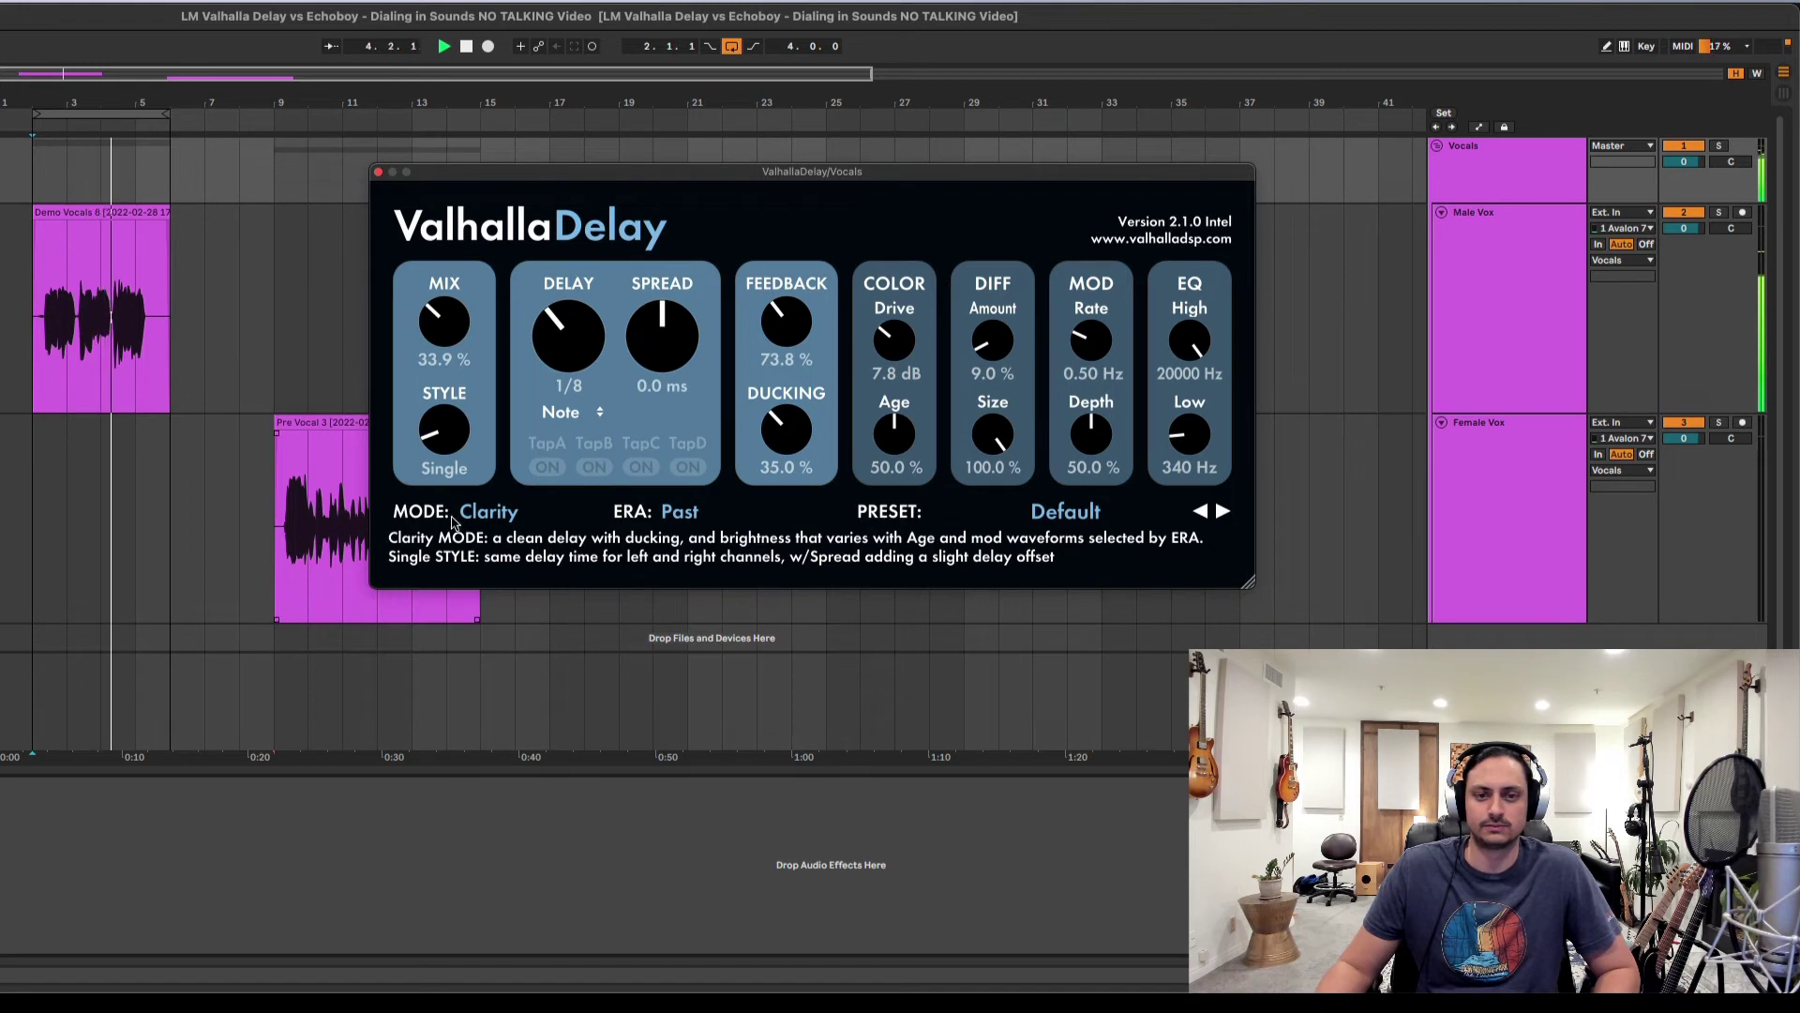
- Change the delay mode to DuckTape and set the Era to Future after trying Present
click(488, 514)
click(537, 740)
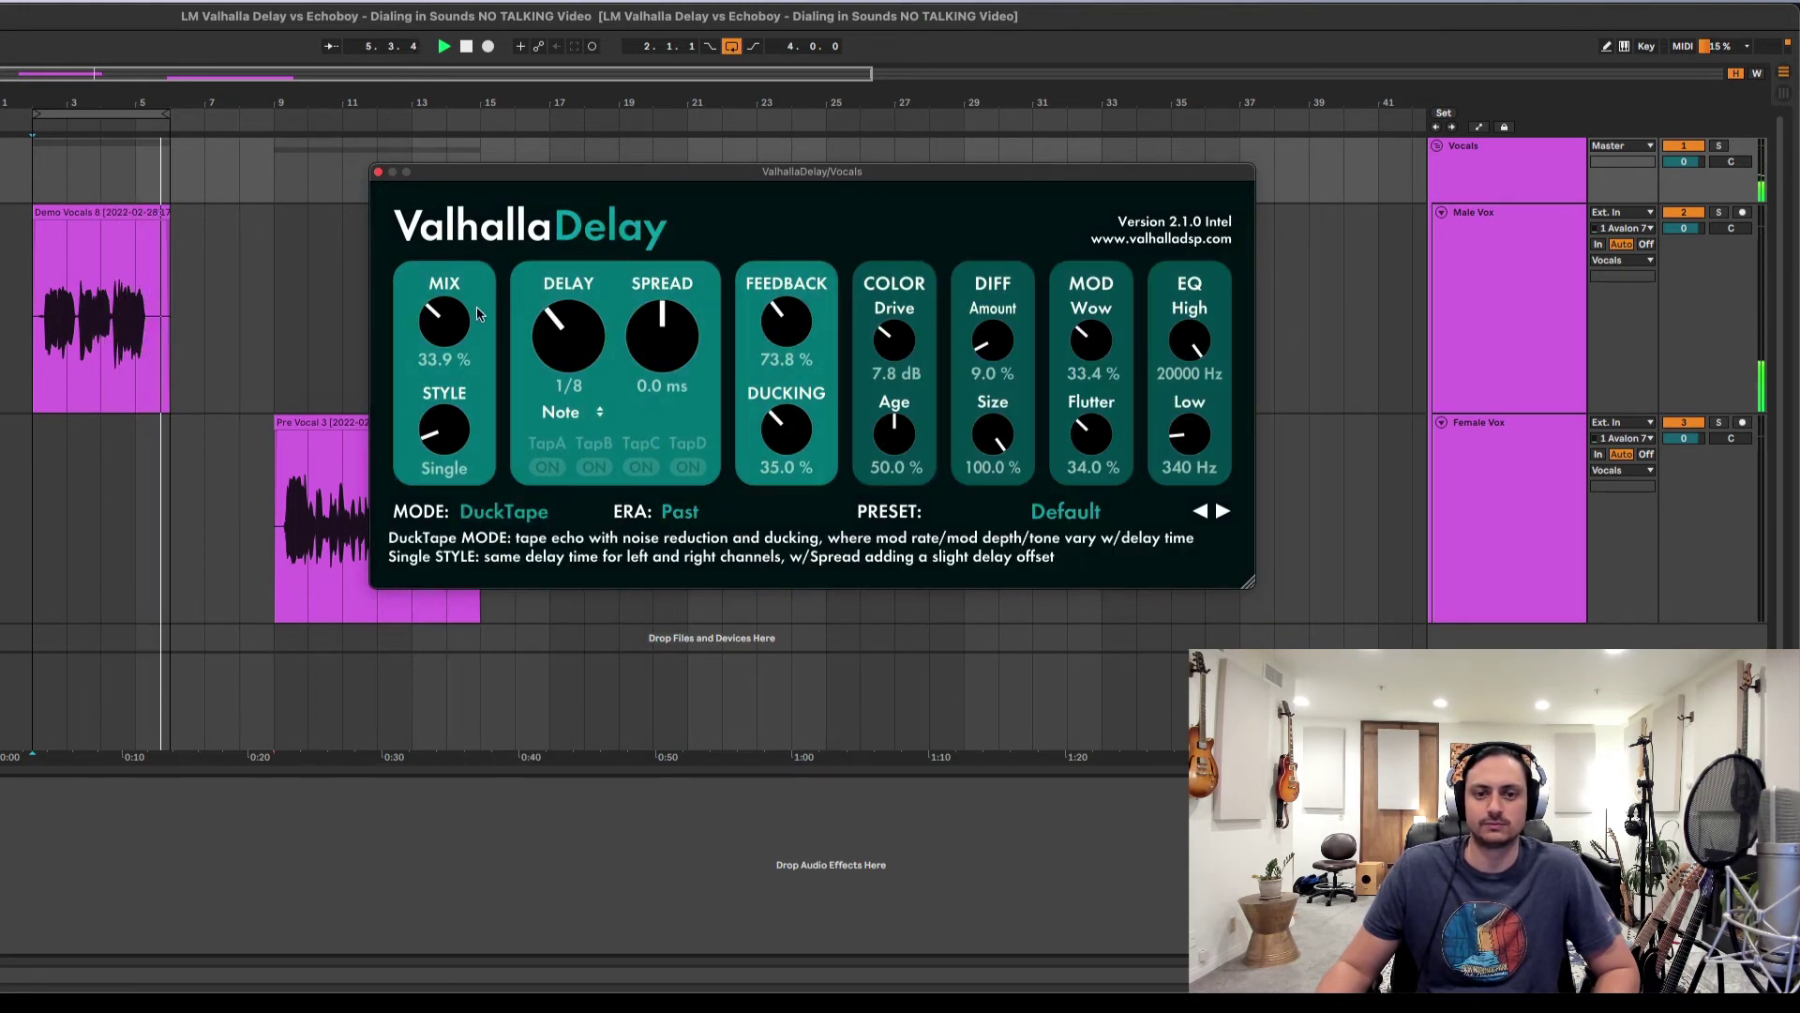
click(699, 511)
click(703, 559)
click(694, 511)
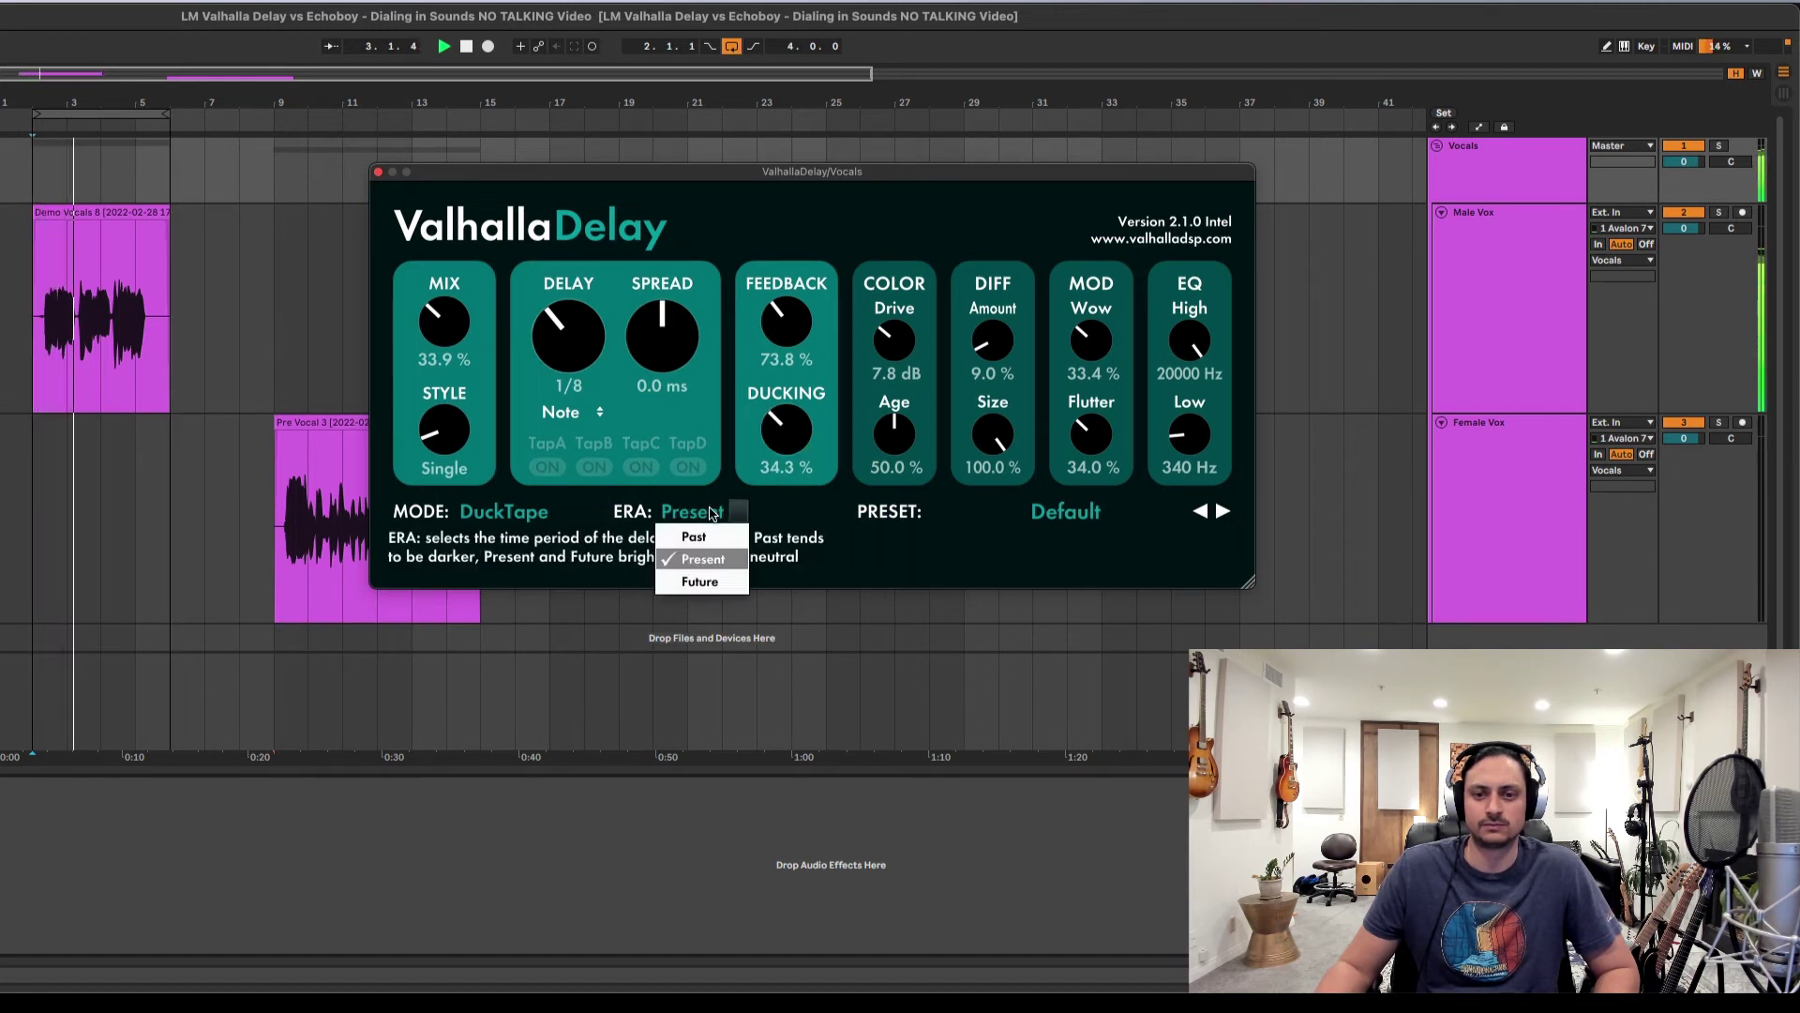
click(698, 584)
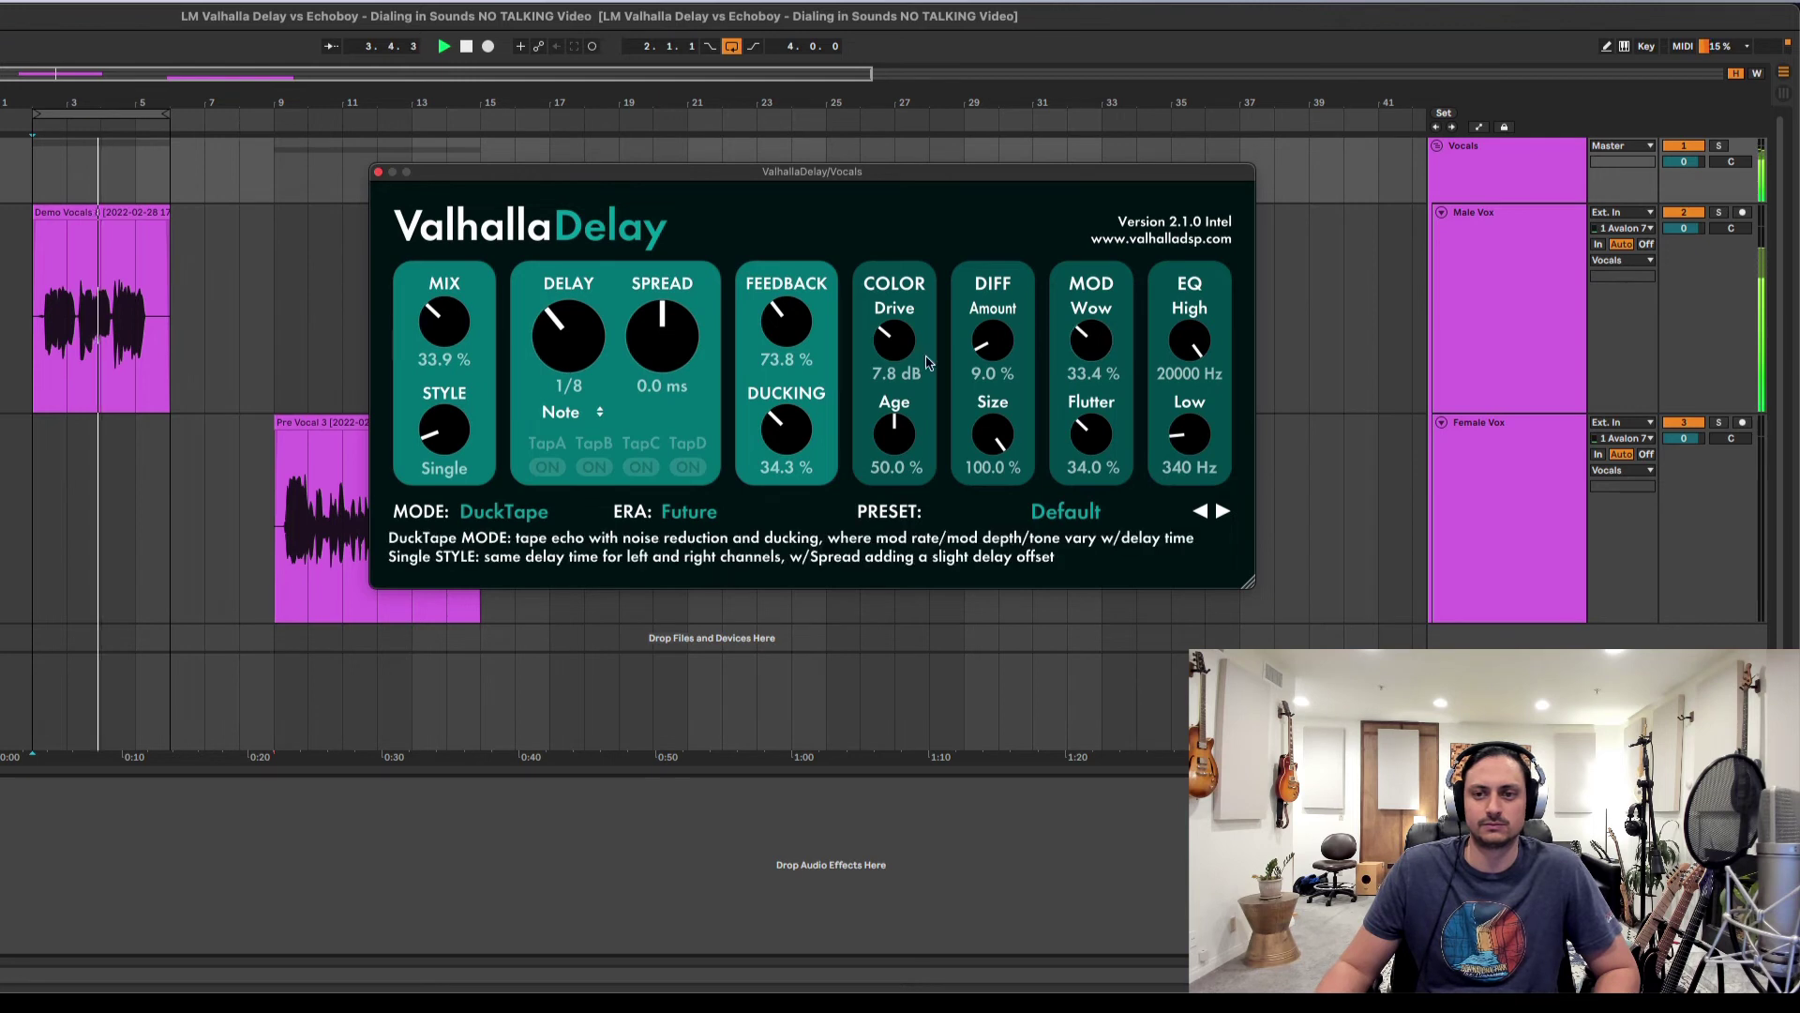
- Raise the Color Drive to 8.9 dB and EQ Low to 440 Hz
scroll(912, 340, up, 2)
scroll(912, 340, up, 3)
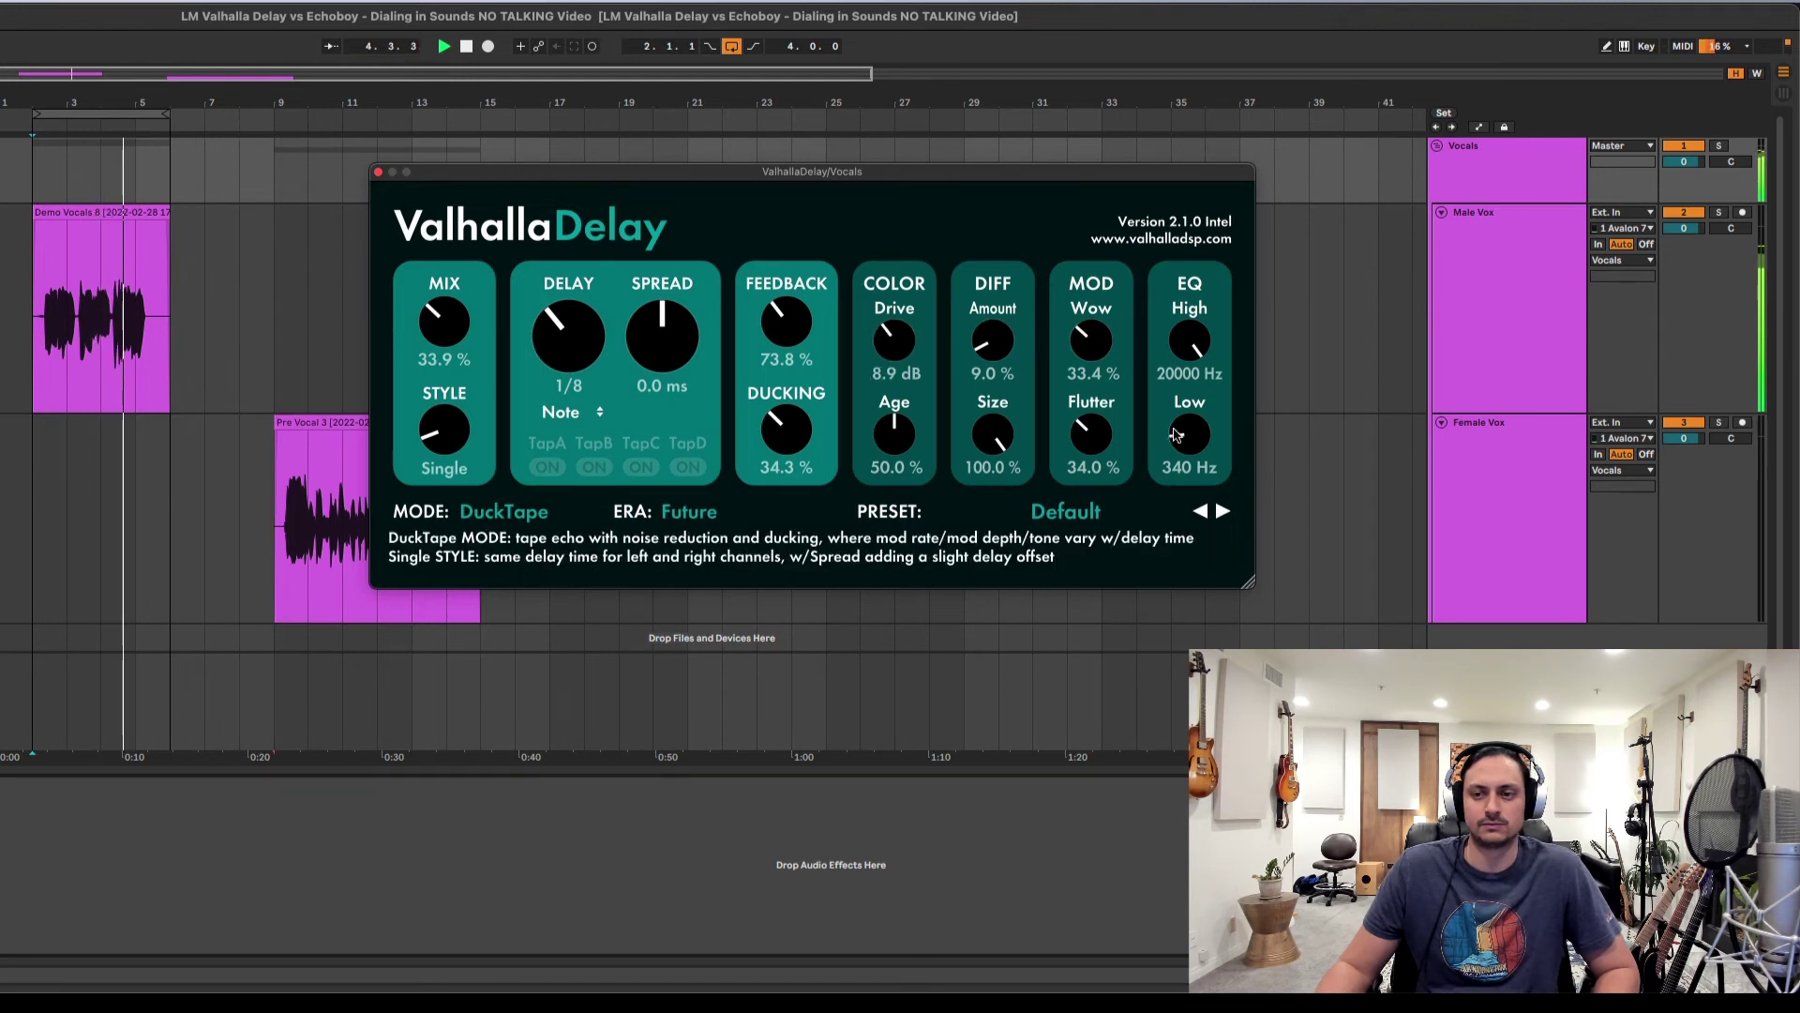
scroll(1186, 422, up, 2)
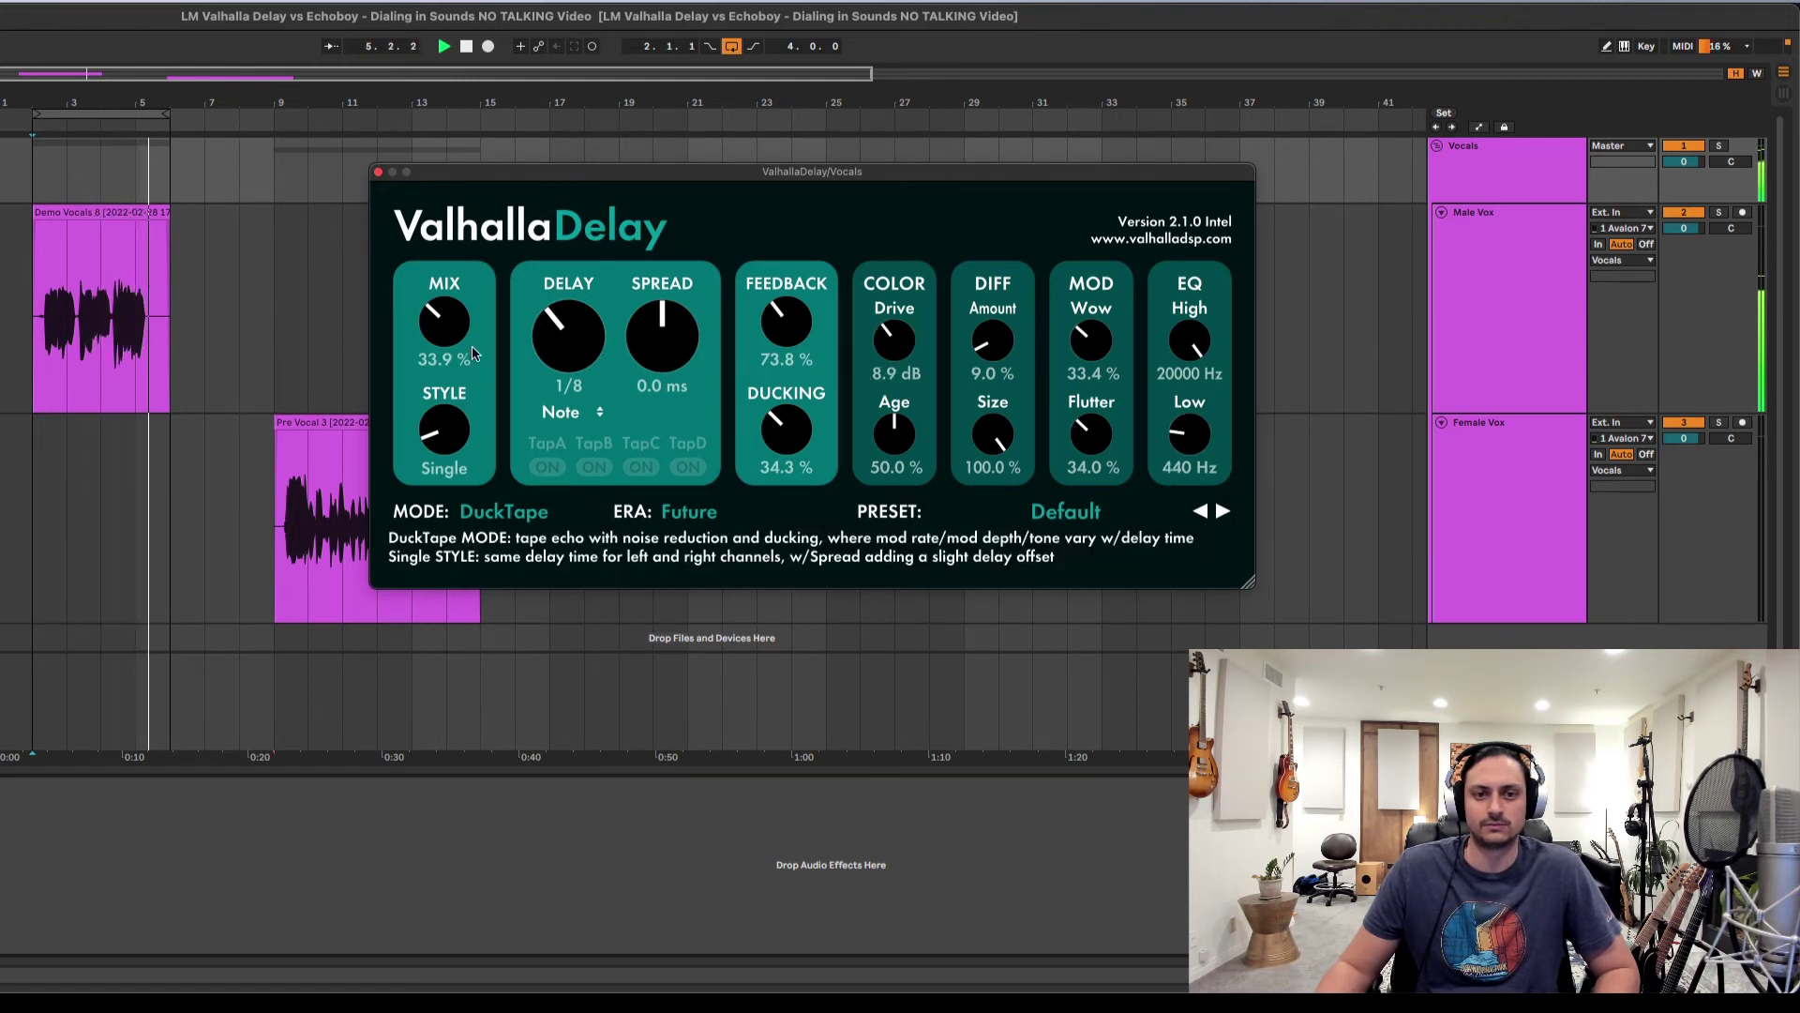
- Use the PitchDuck mode with the Mix at 34.6% and the pitch Shift reset to 0.00 semitones
click(513, 513)
click(553, 763)
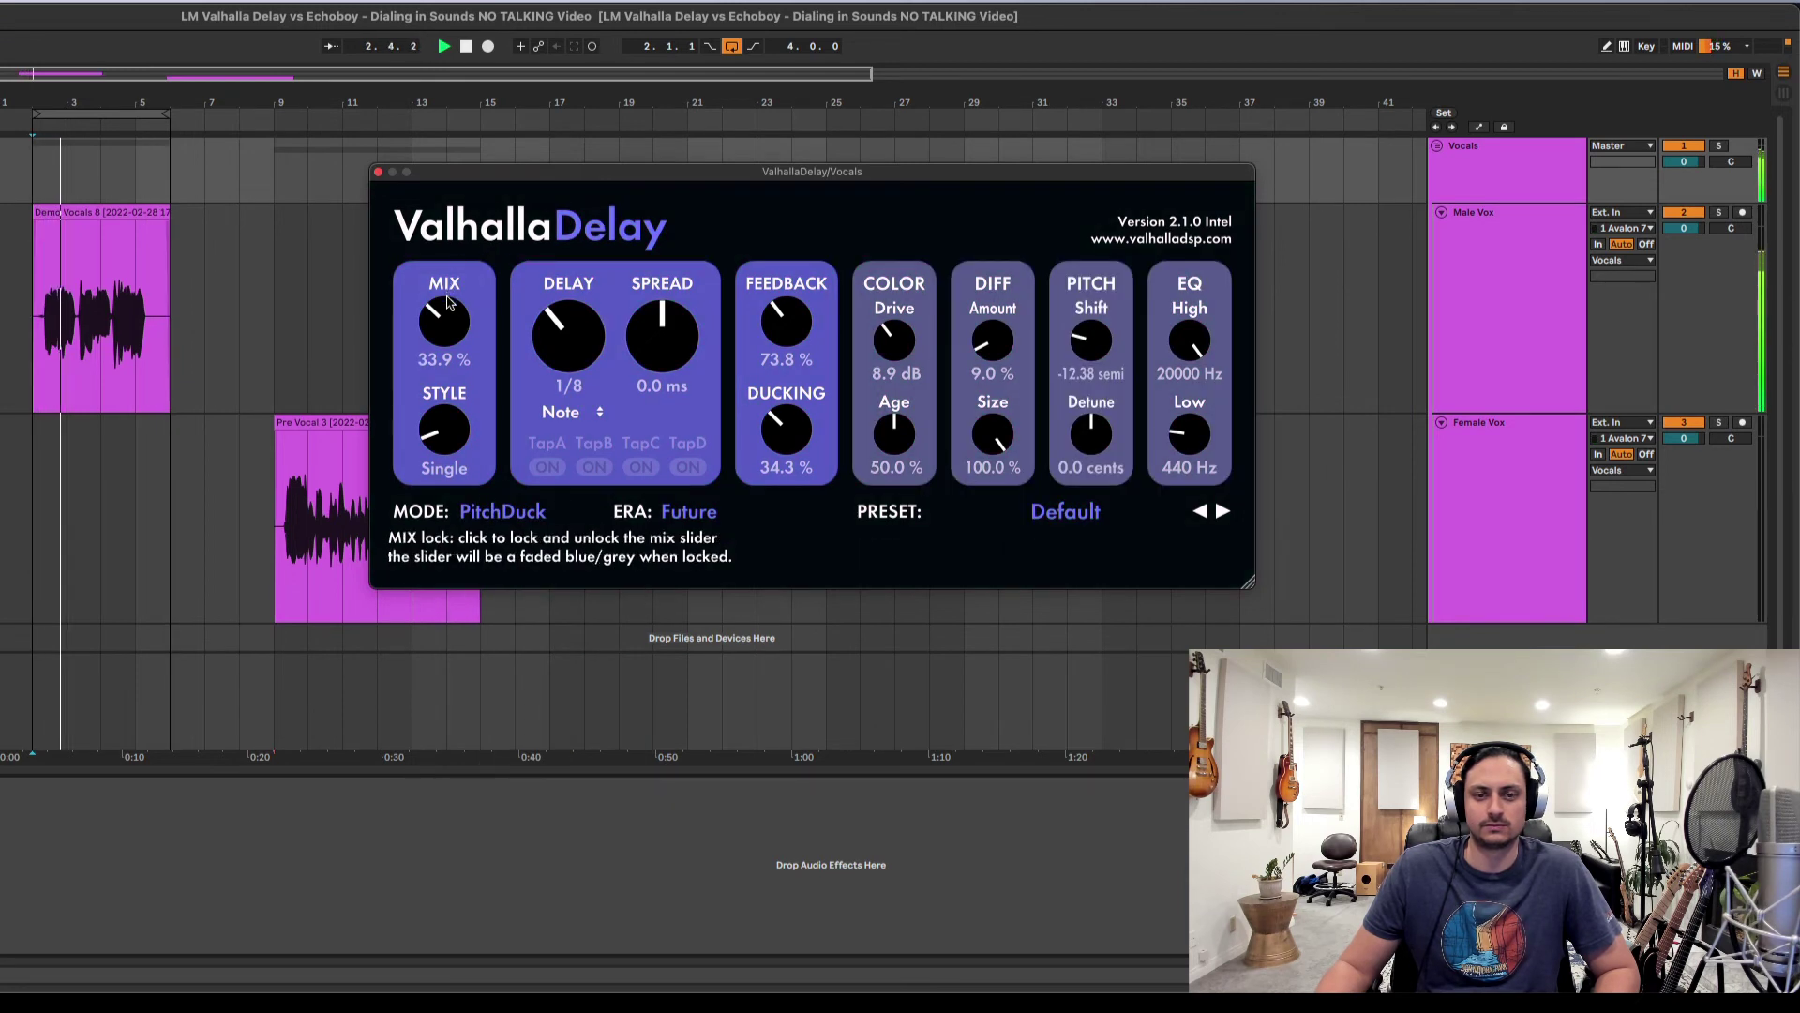
drag(447, 302, 448, 296)
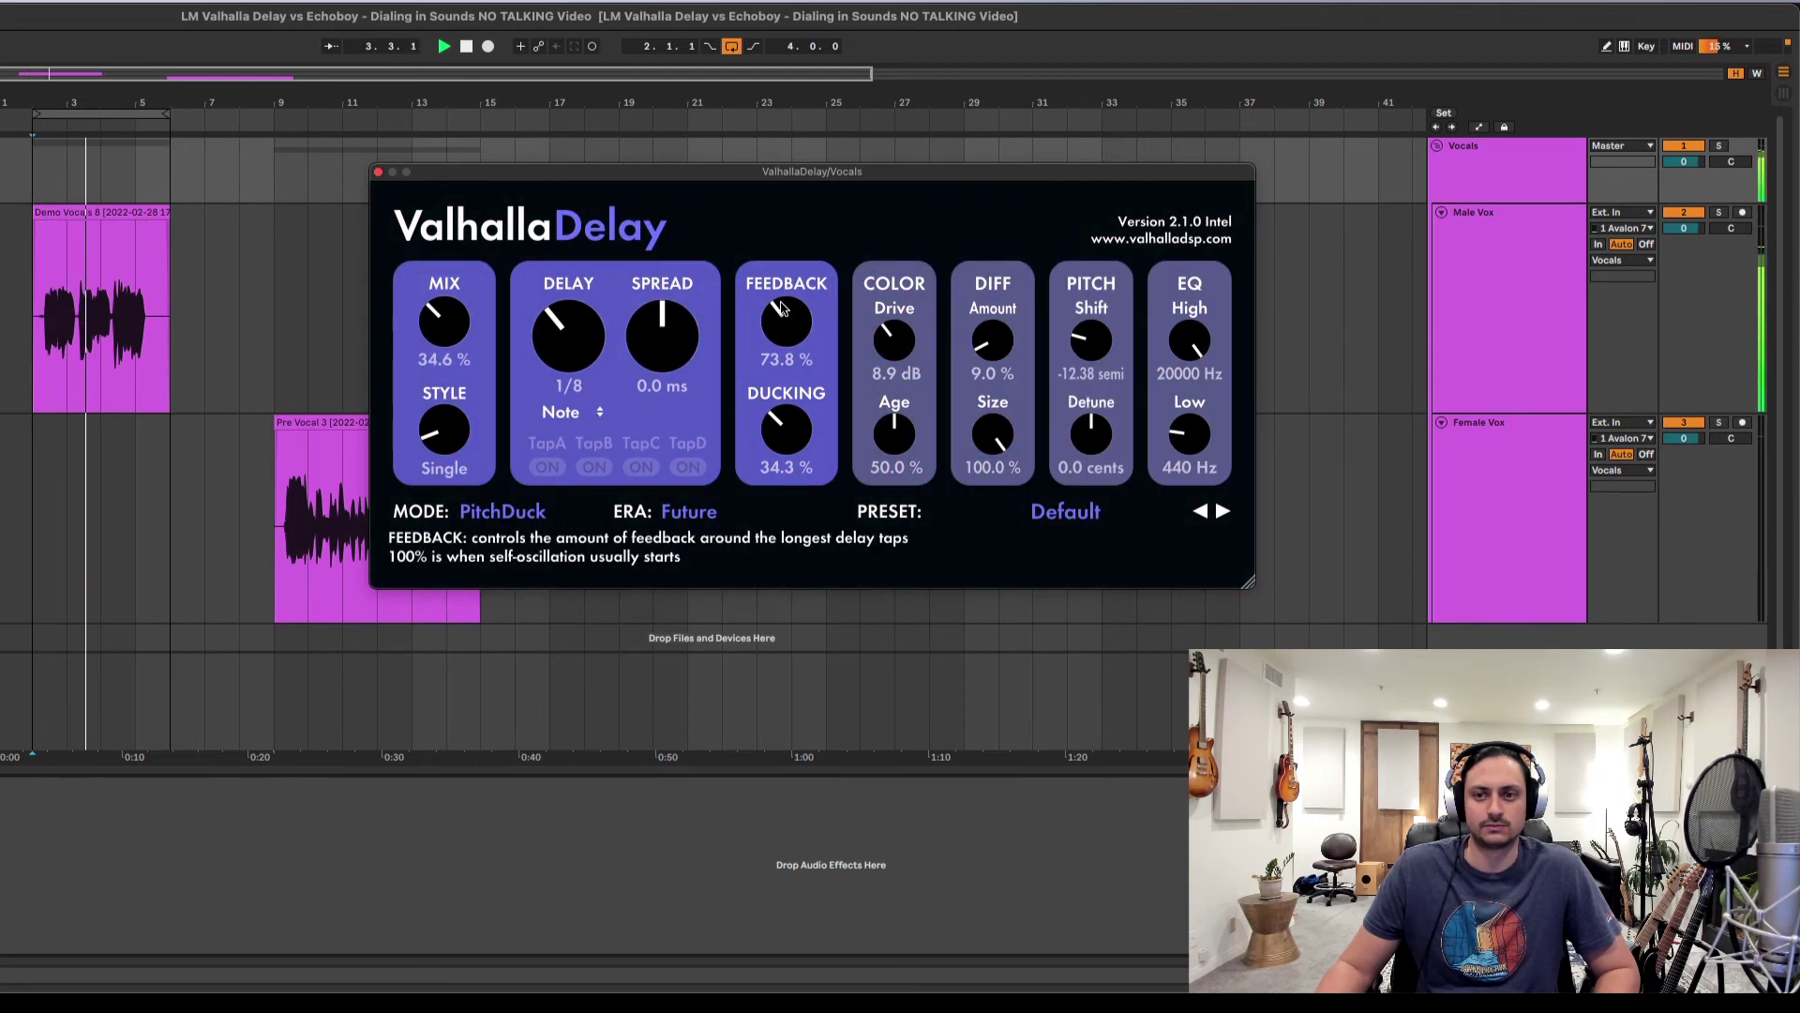
double_click(1090, 343)
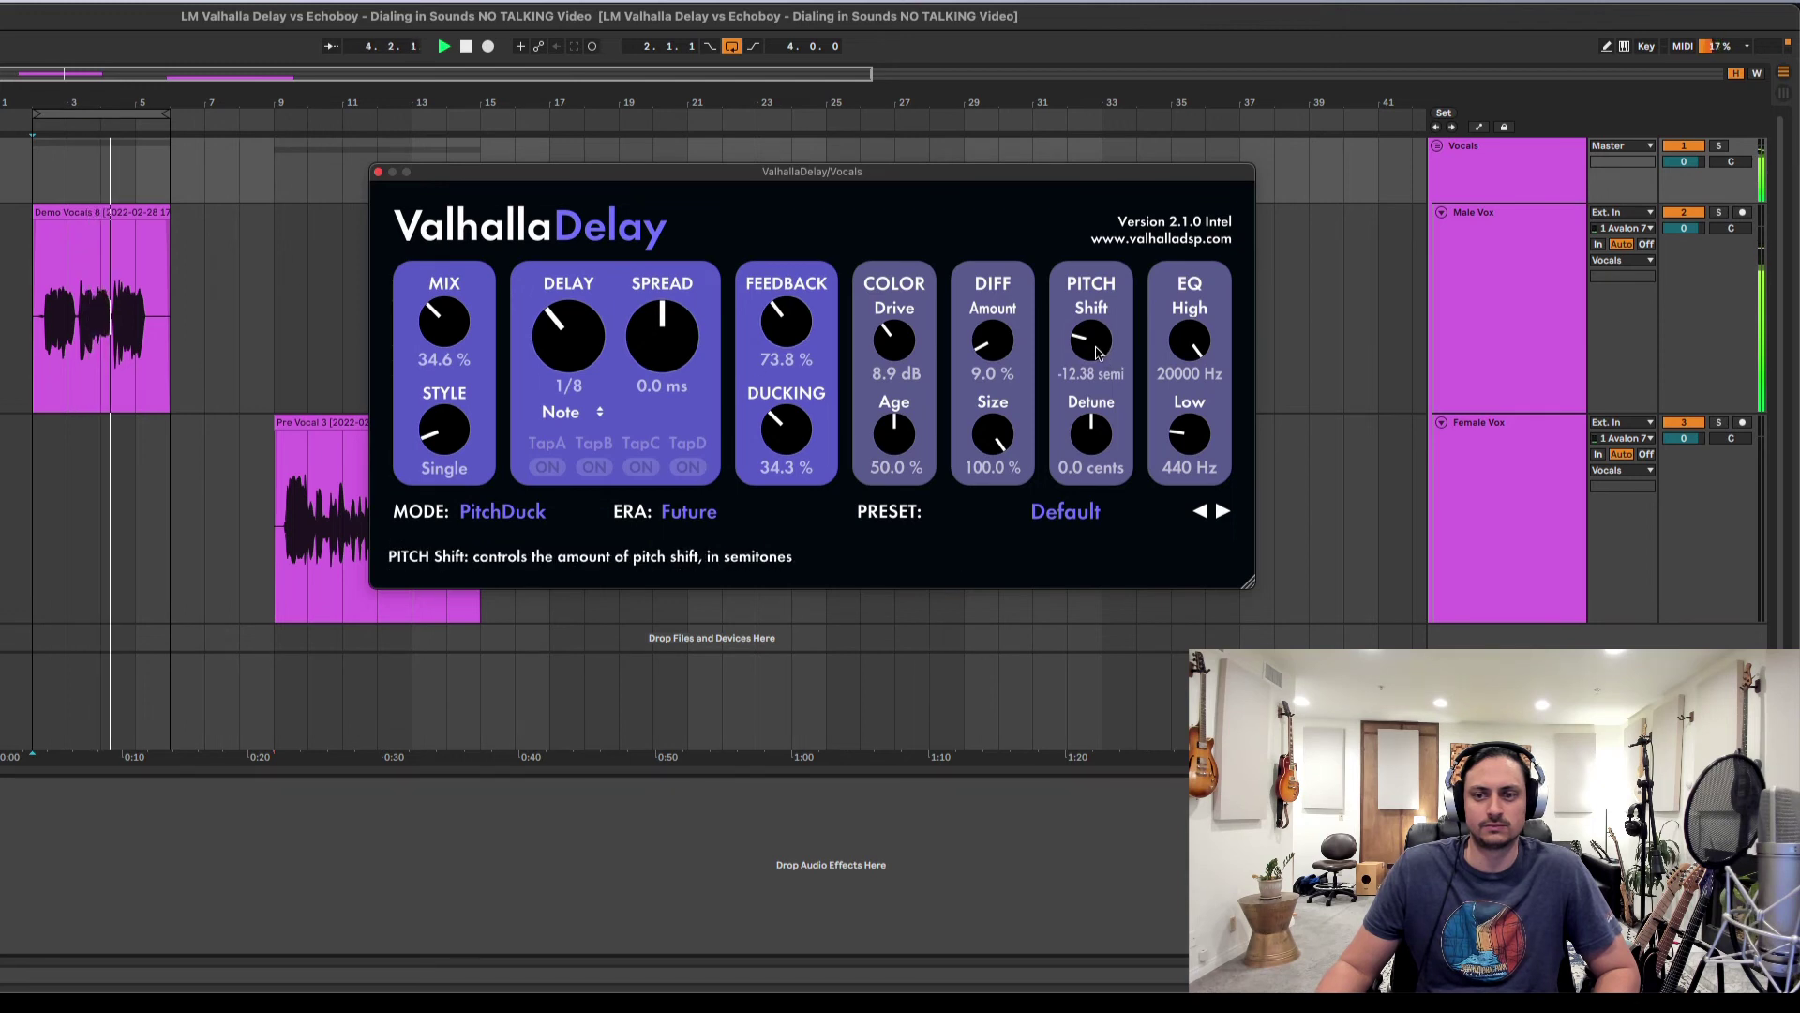
- Use the LoFi mode with the Past era, the Mix at 32.0% and the Drive at 10.5 dB
click(498, 513)
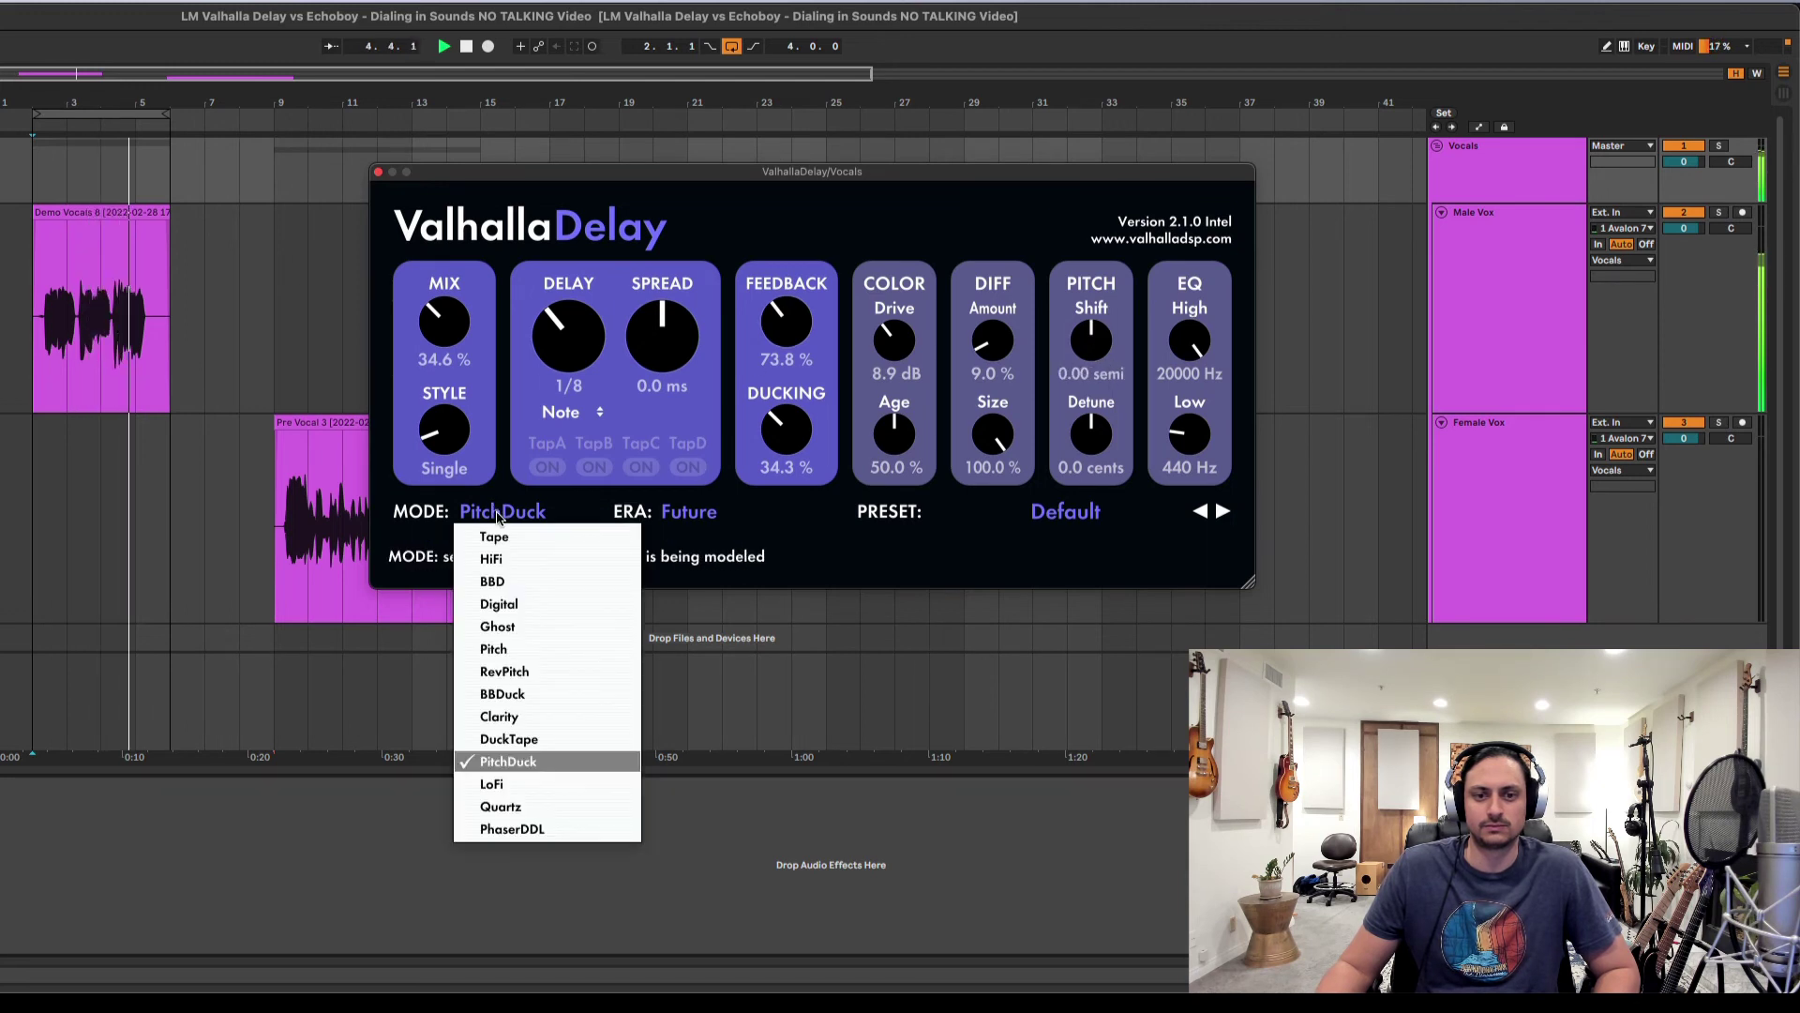
click(511, 785)
click(703, 514)
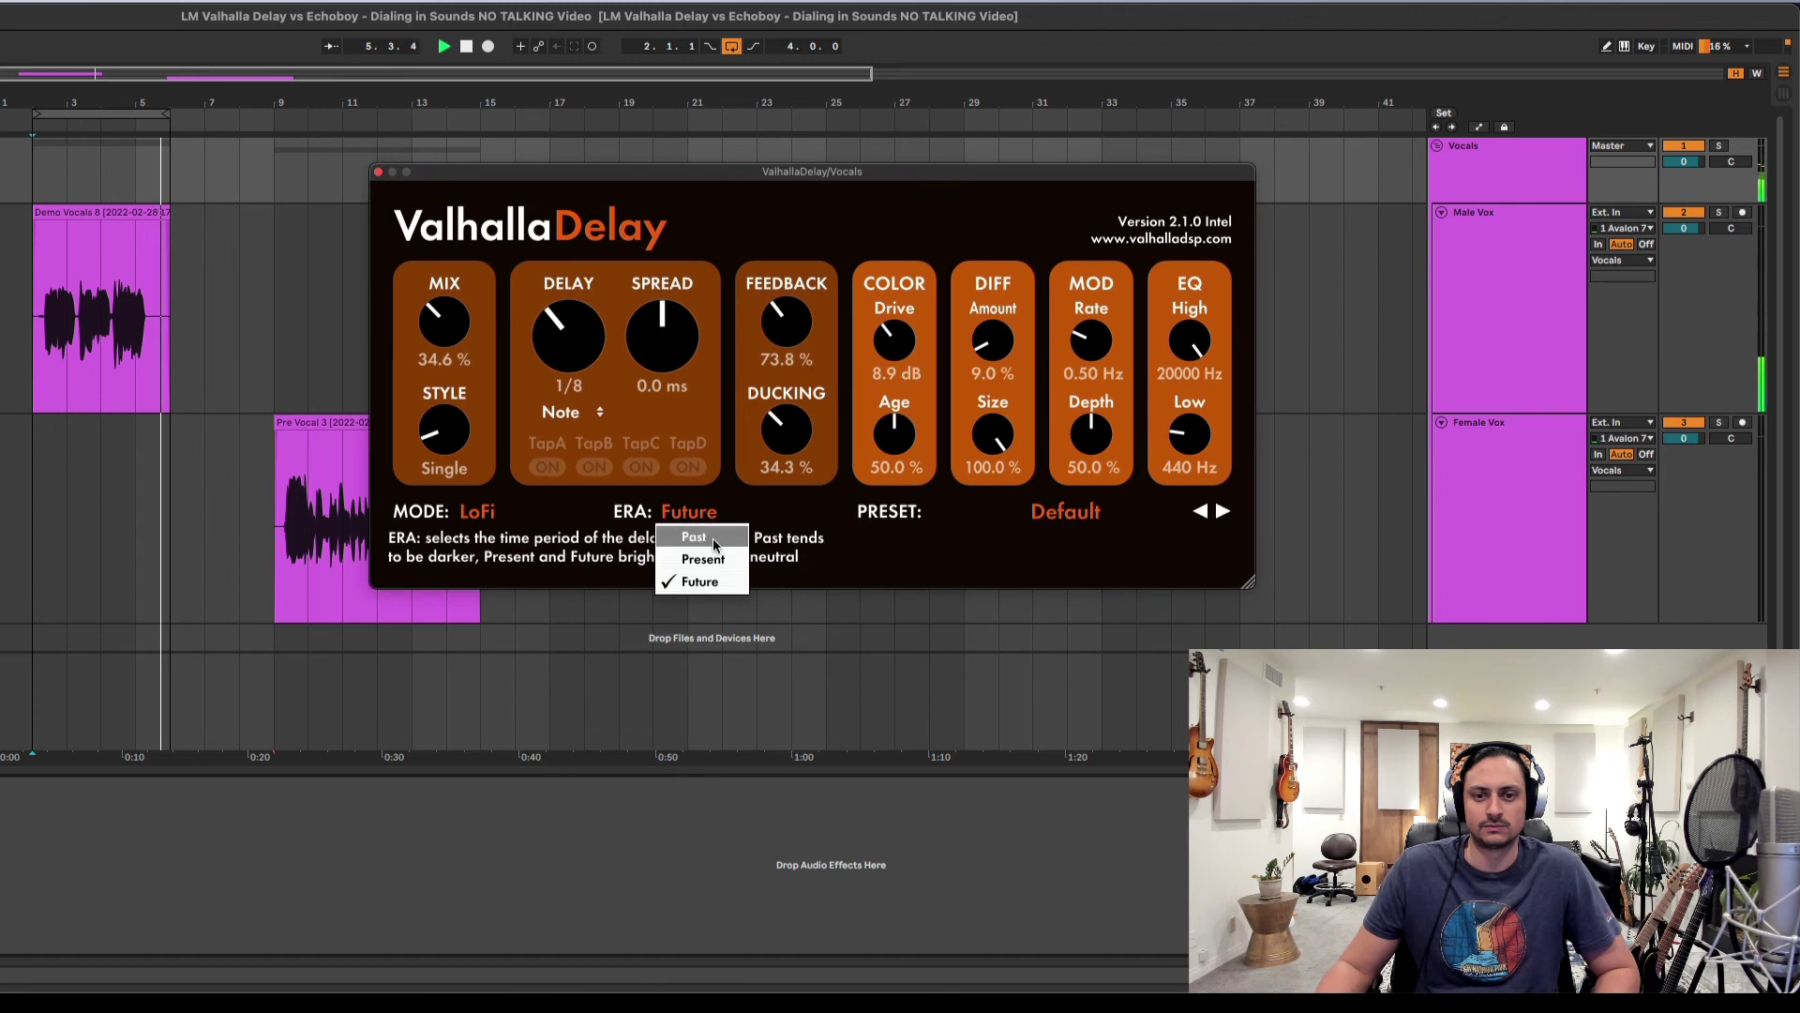
click(716, 533)
drag(446, 326, 445, 333)
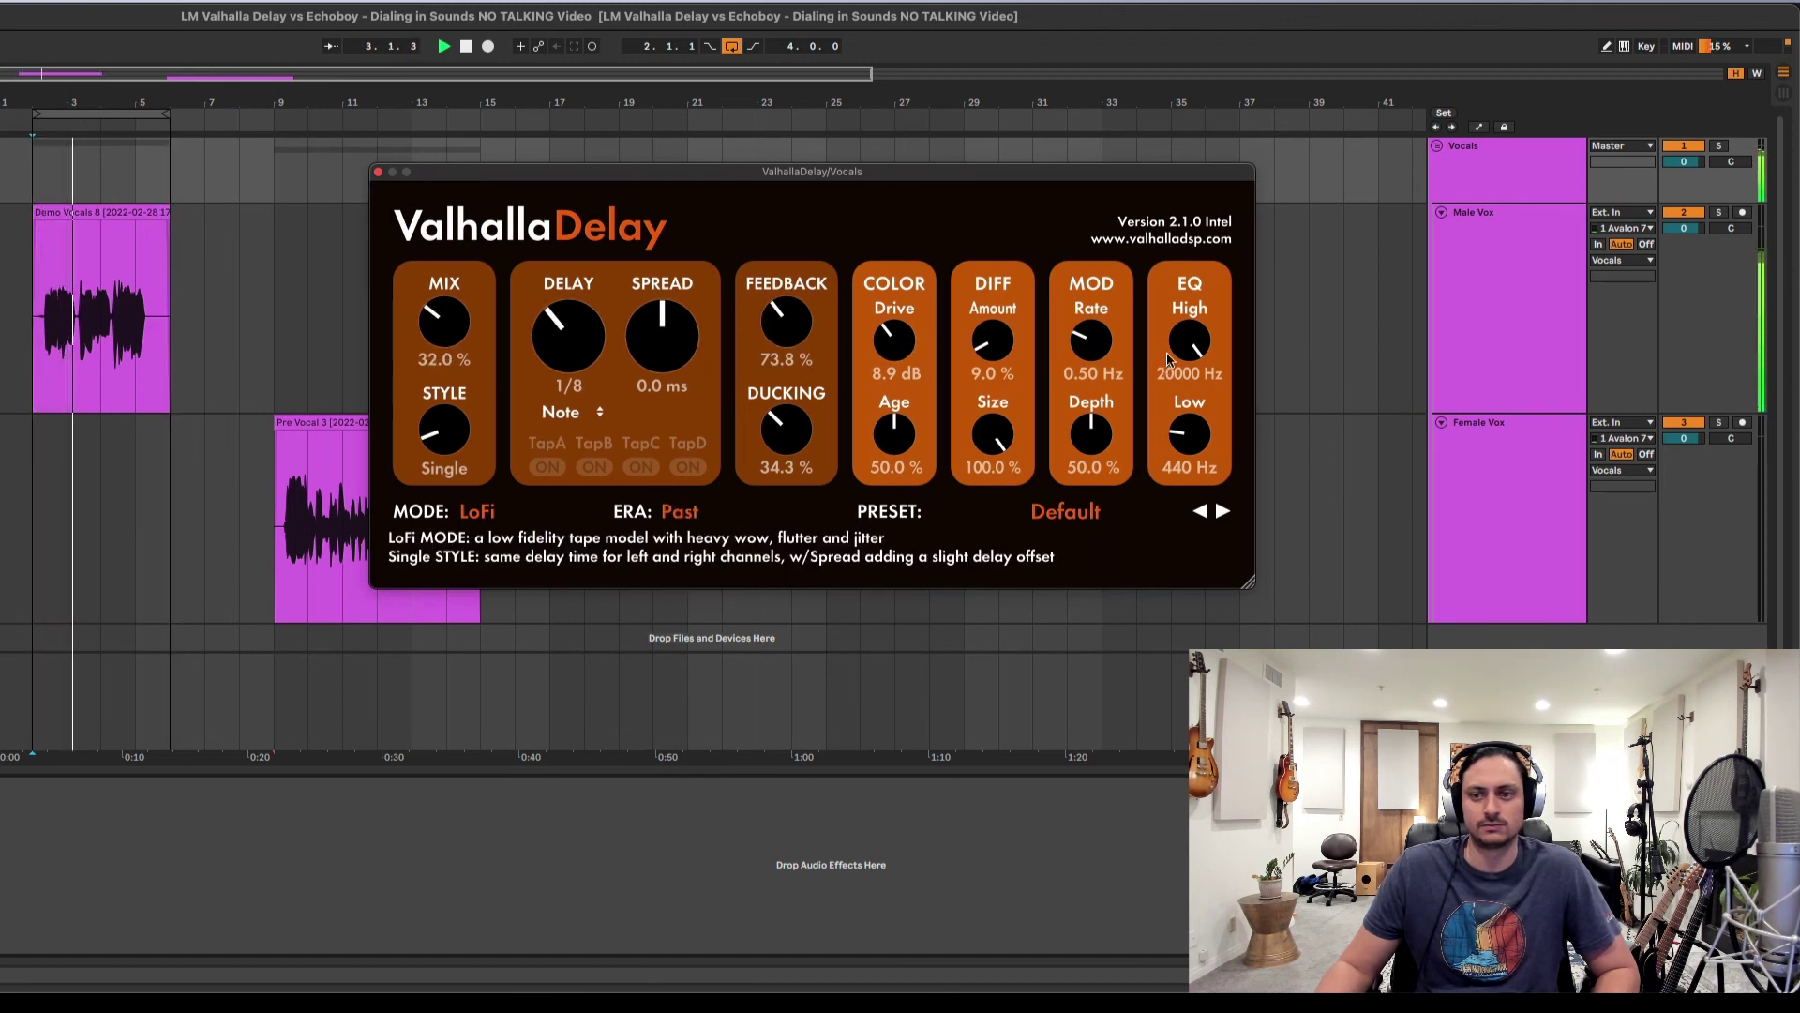
drag(898, 350, 898, 343)
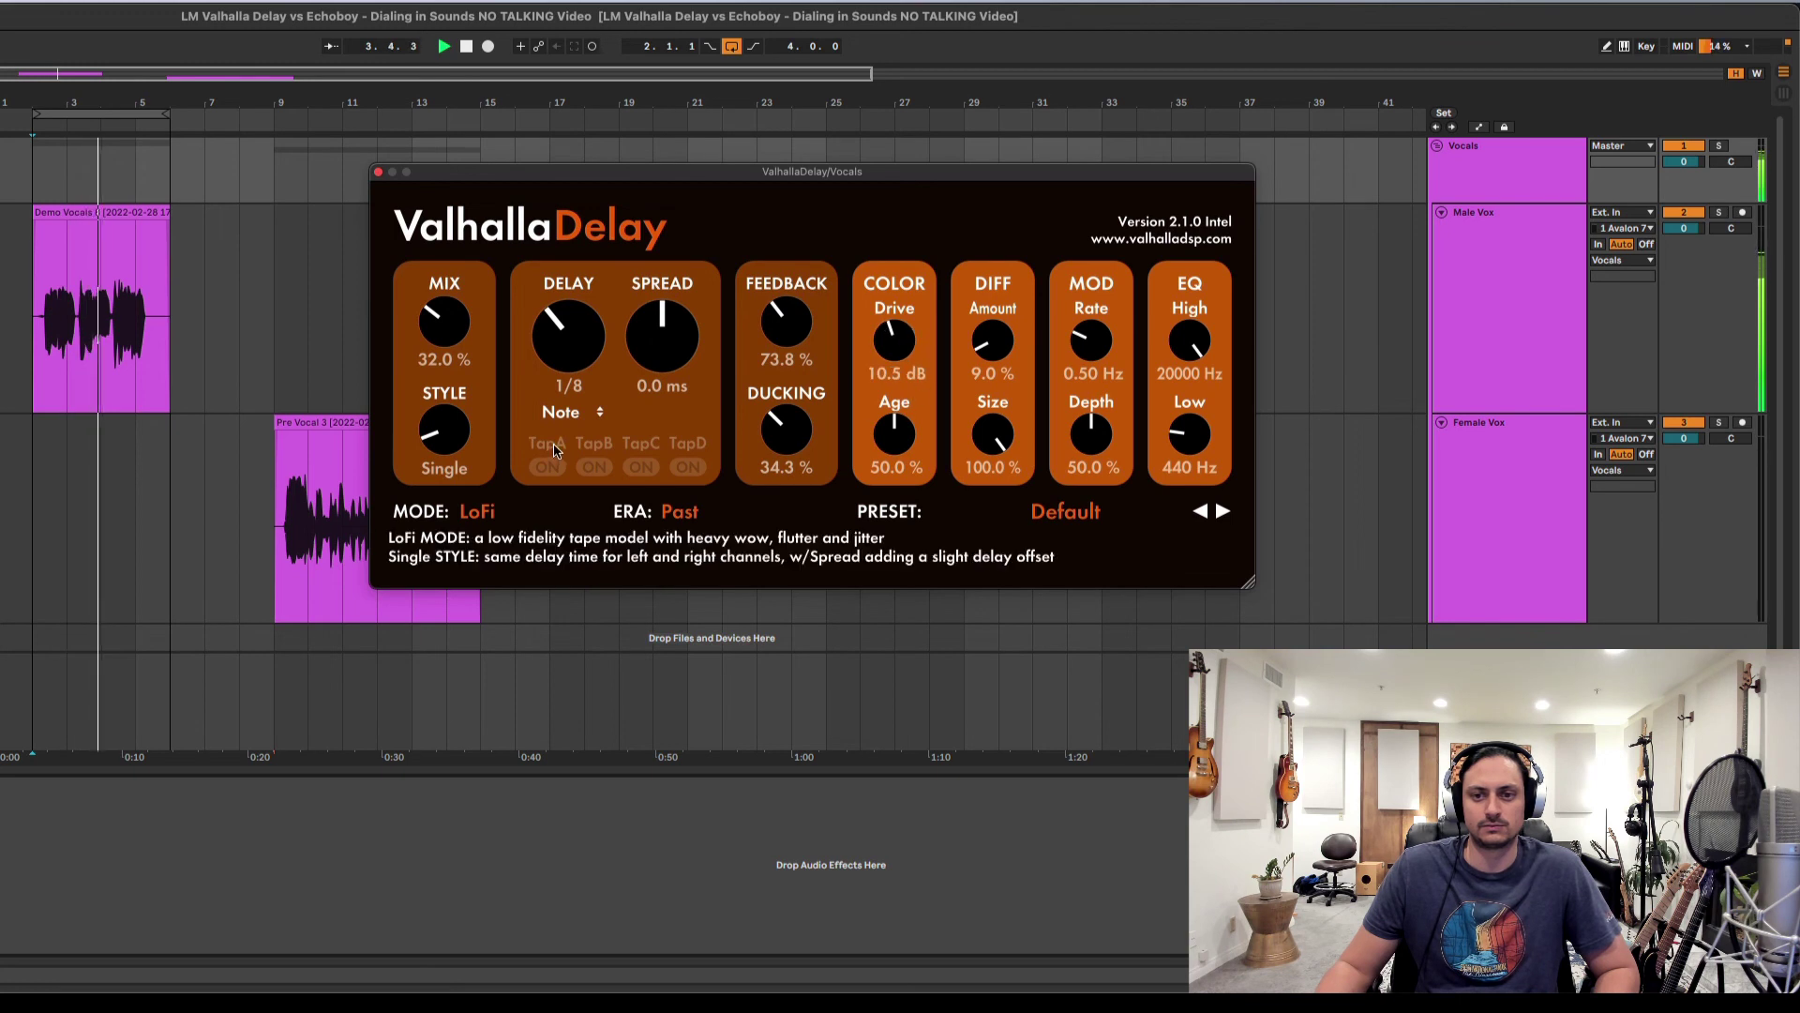
- Change the delay mode to Quartz, with Diffusion Amount at 20.6% and Drive at 11.4 dB
click(477, 511)
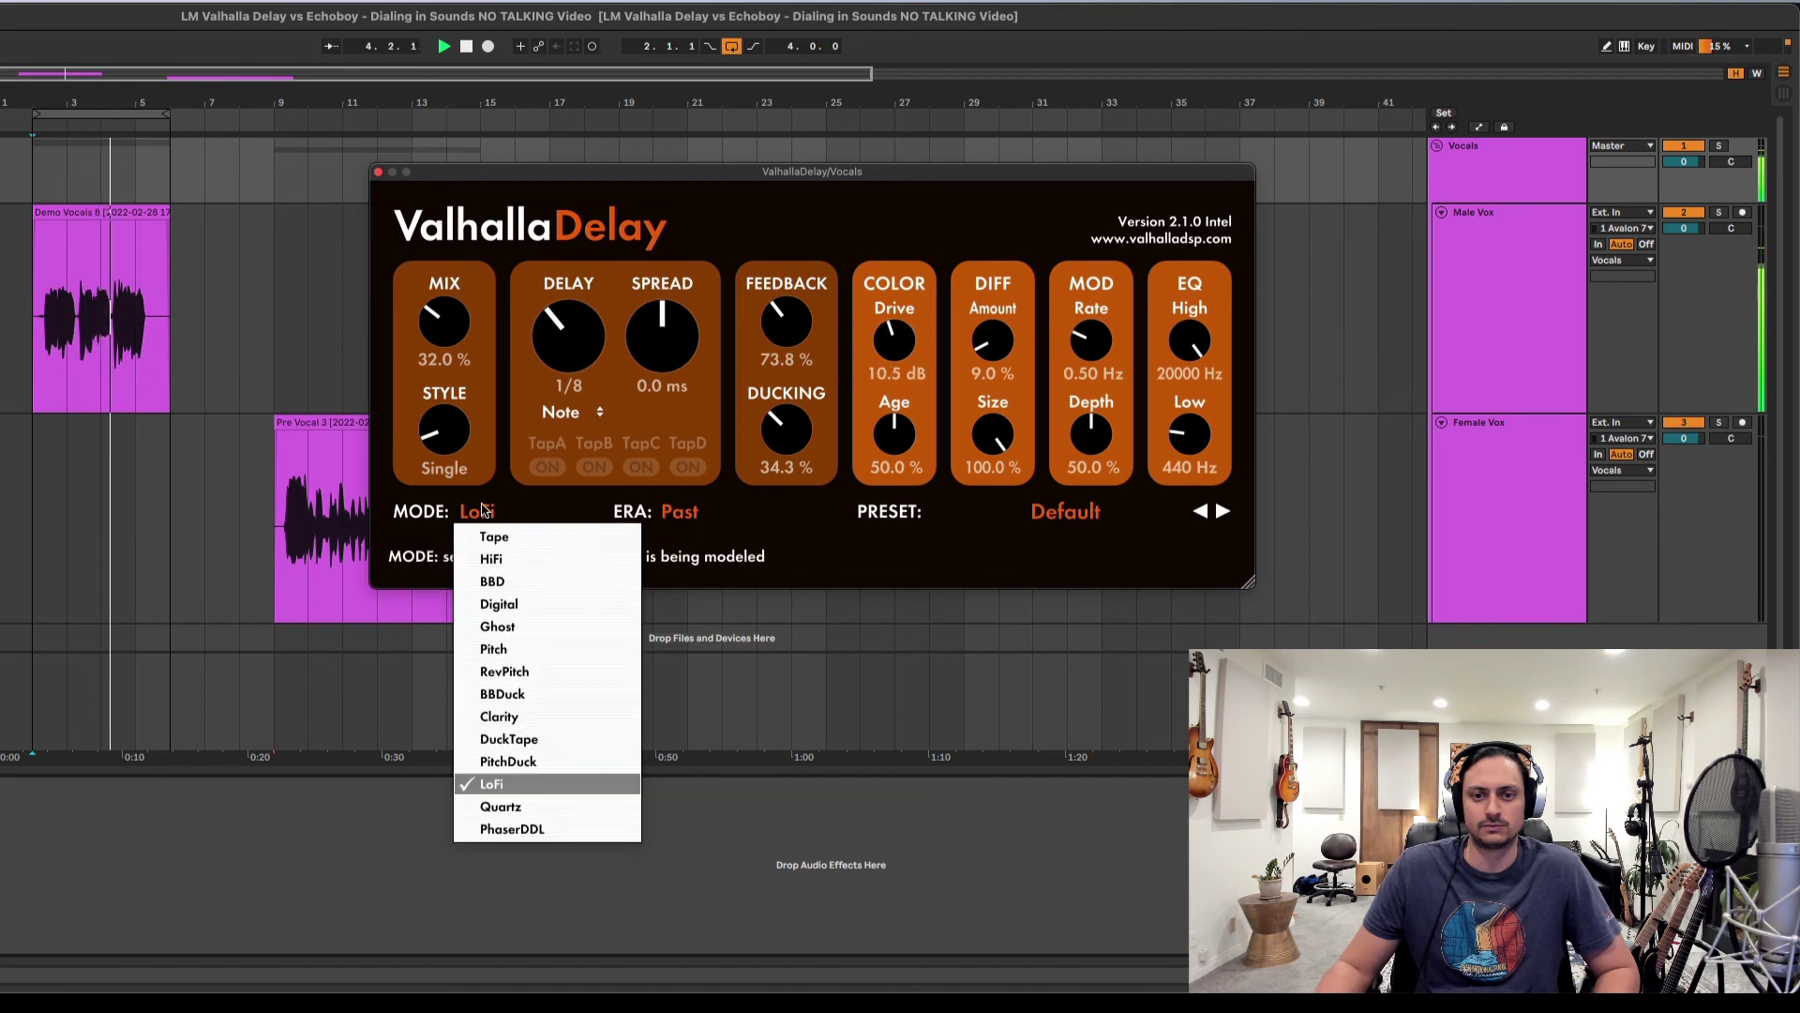
click(521, 805)
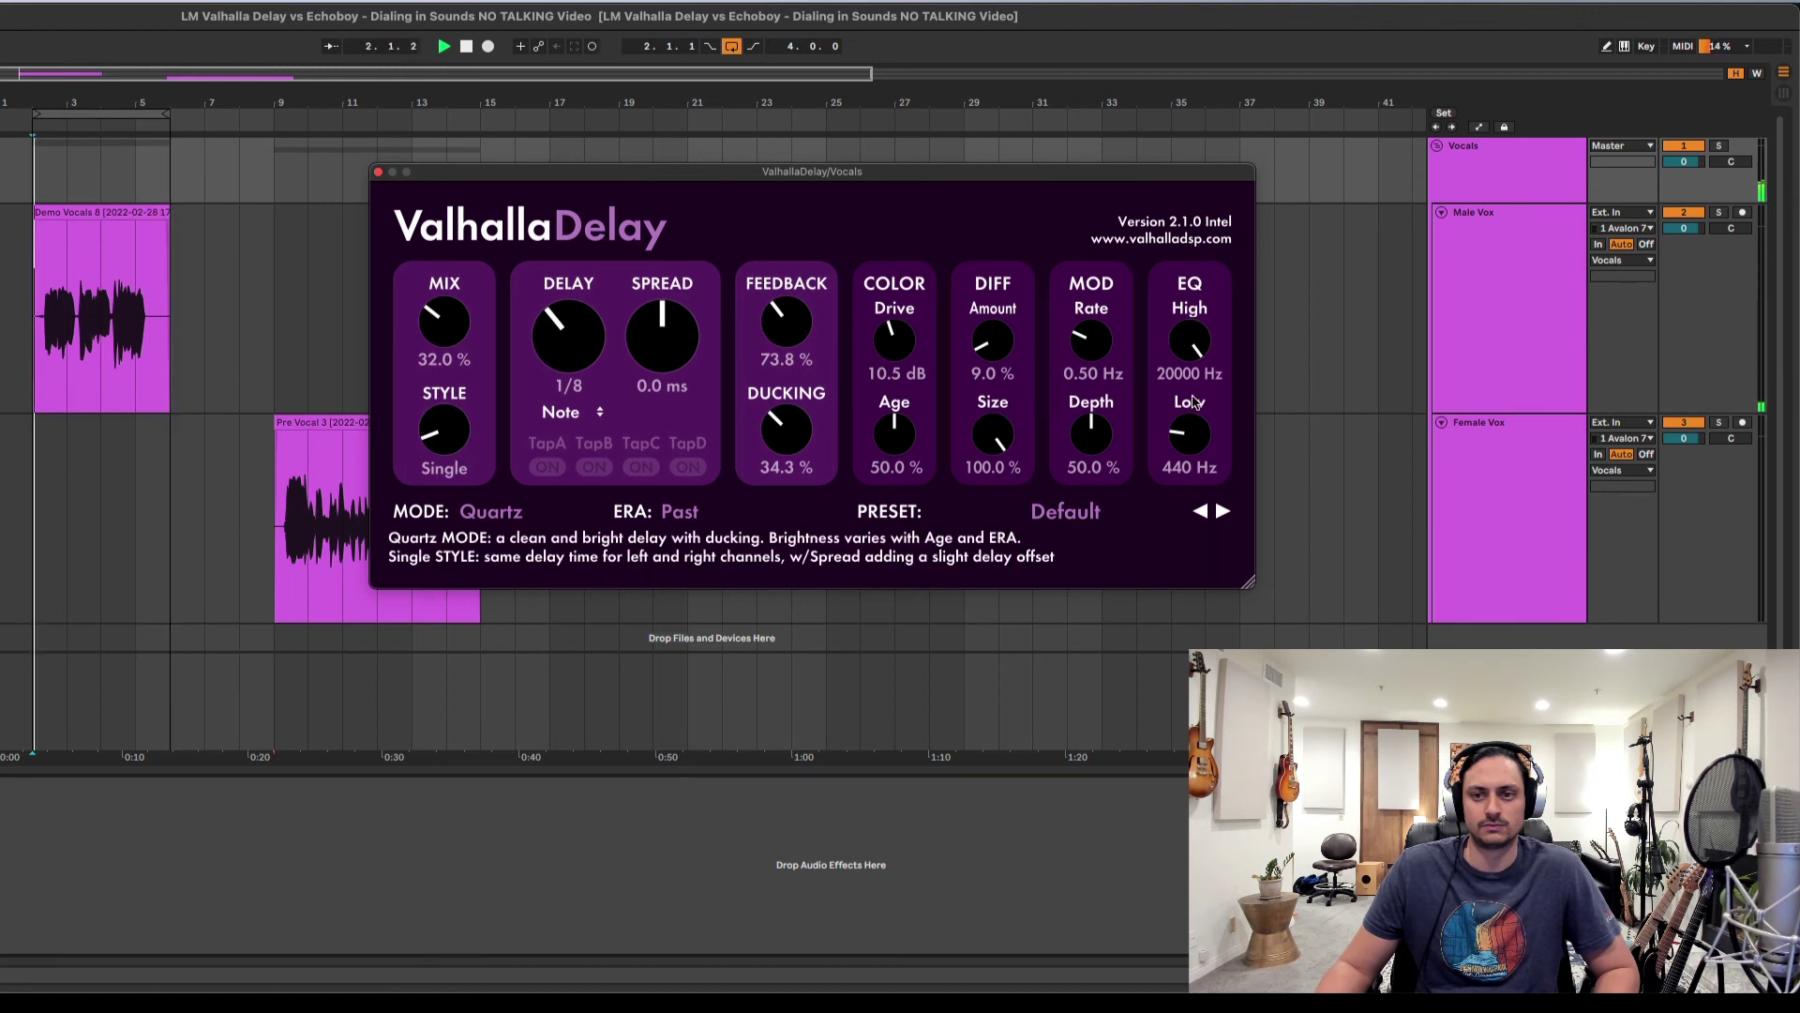
drag(994, 352, 924, 333)
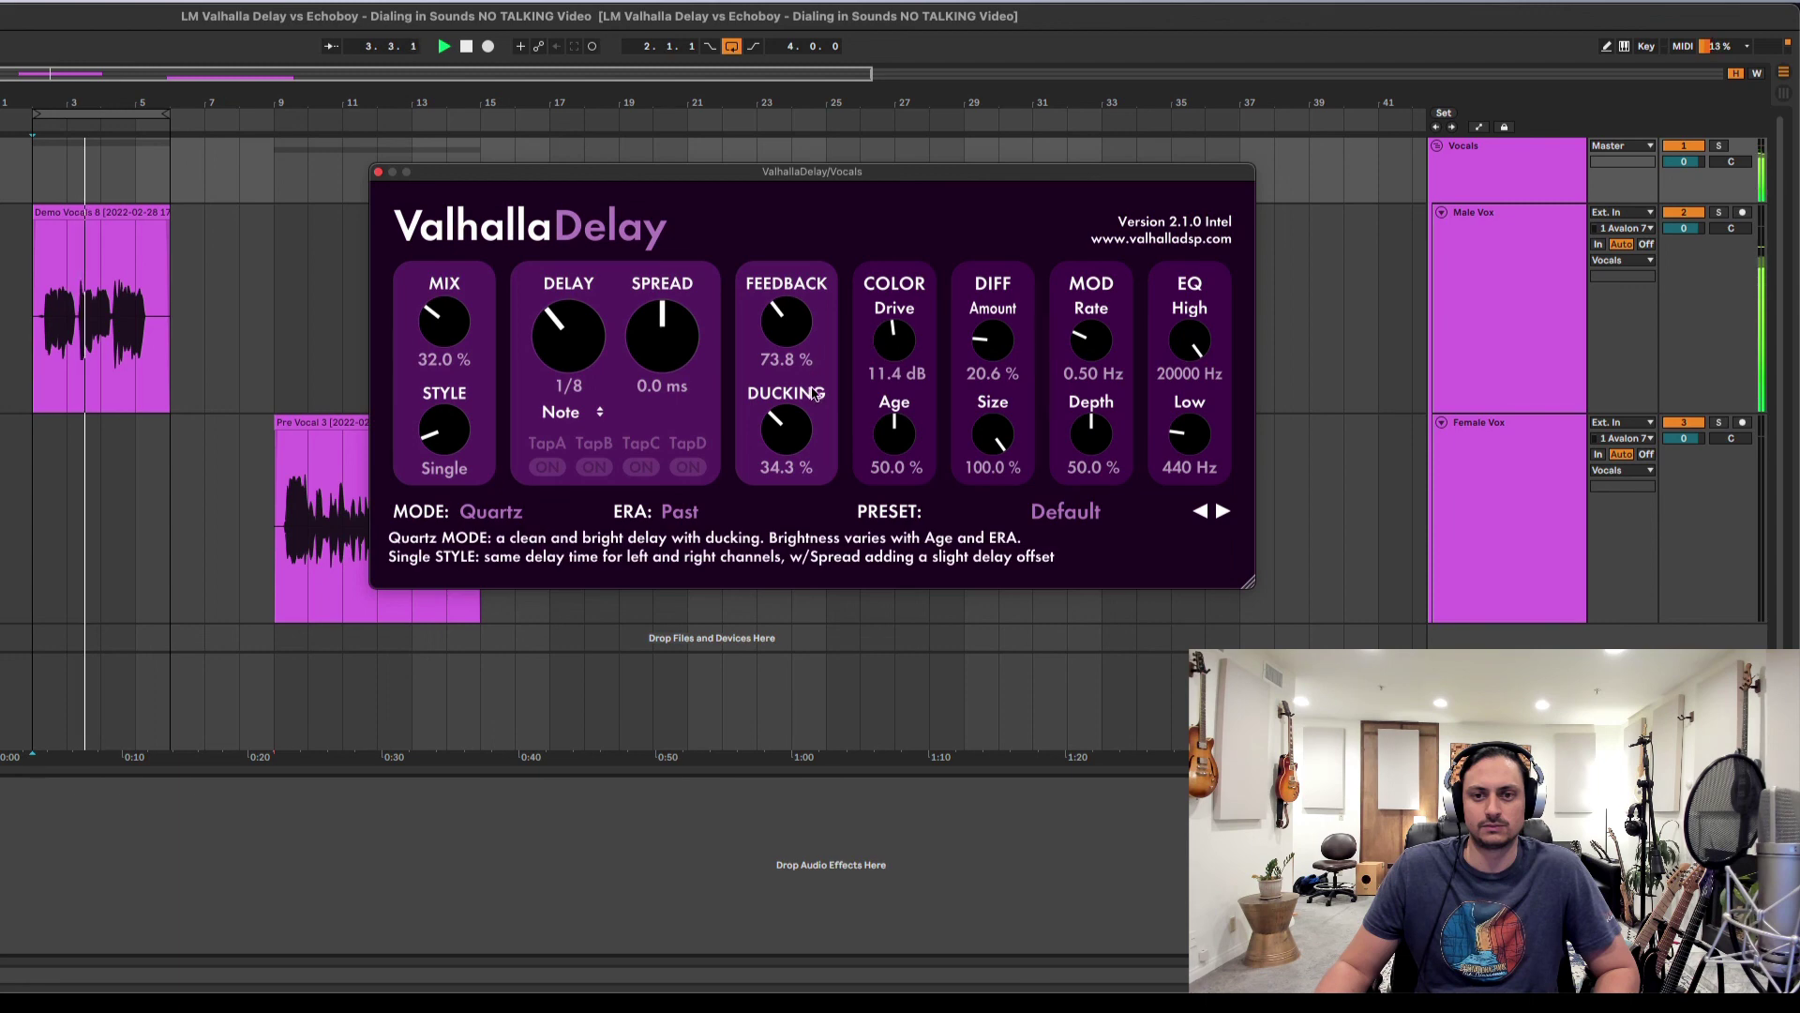
- Change the delay mode to PhaserDDL and lower the Mix to 28.6%
click(490, 512)
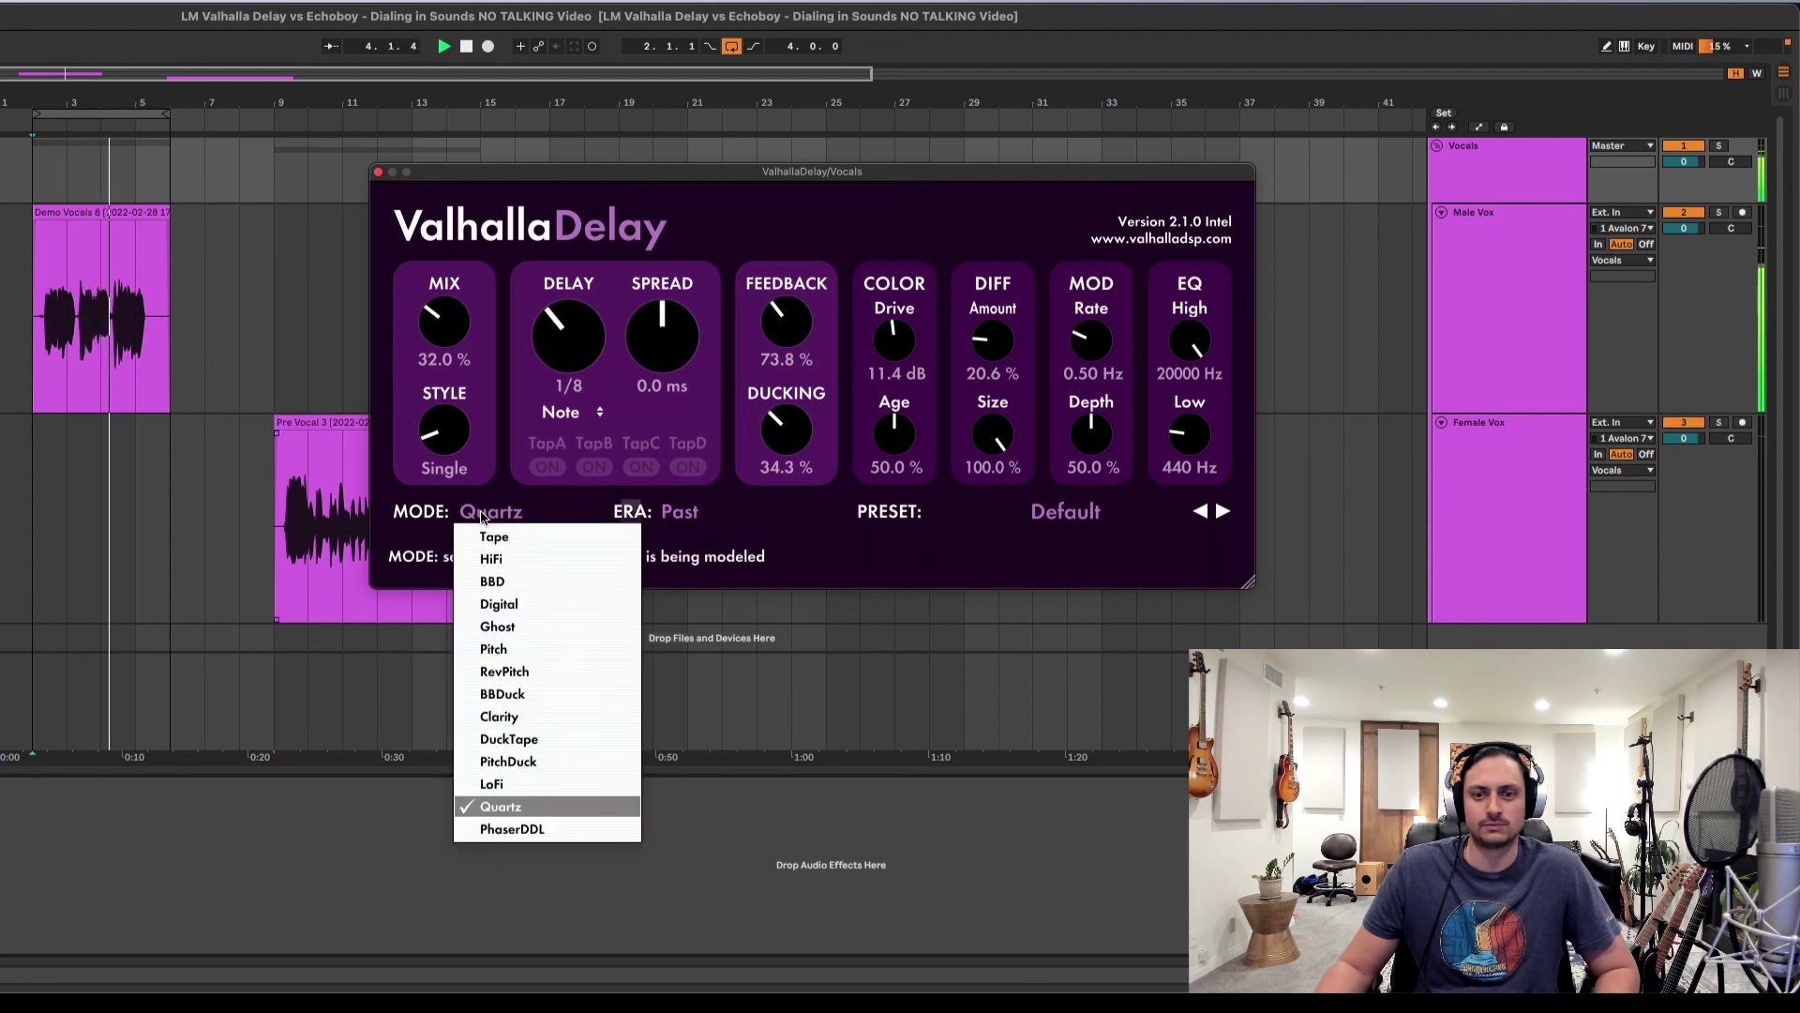
click(512, 829)
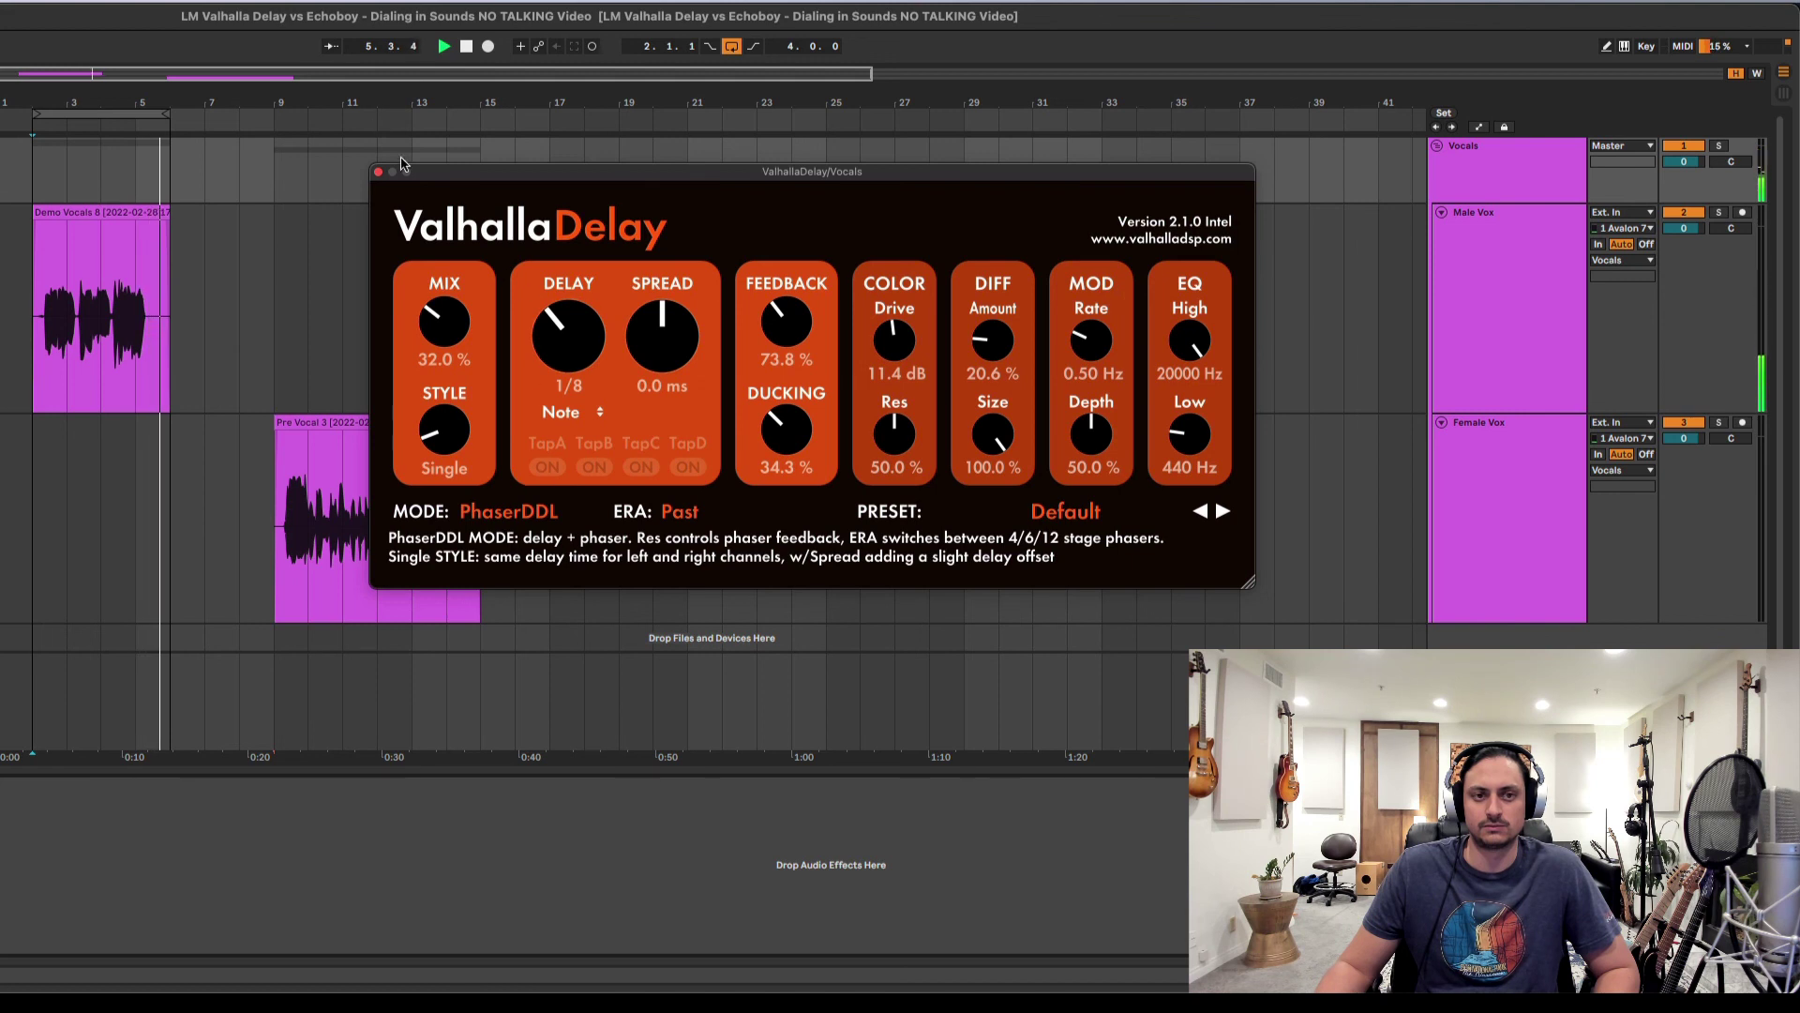
drag(452, 328, 452, 336)
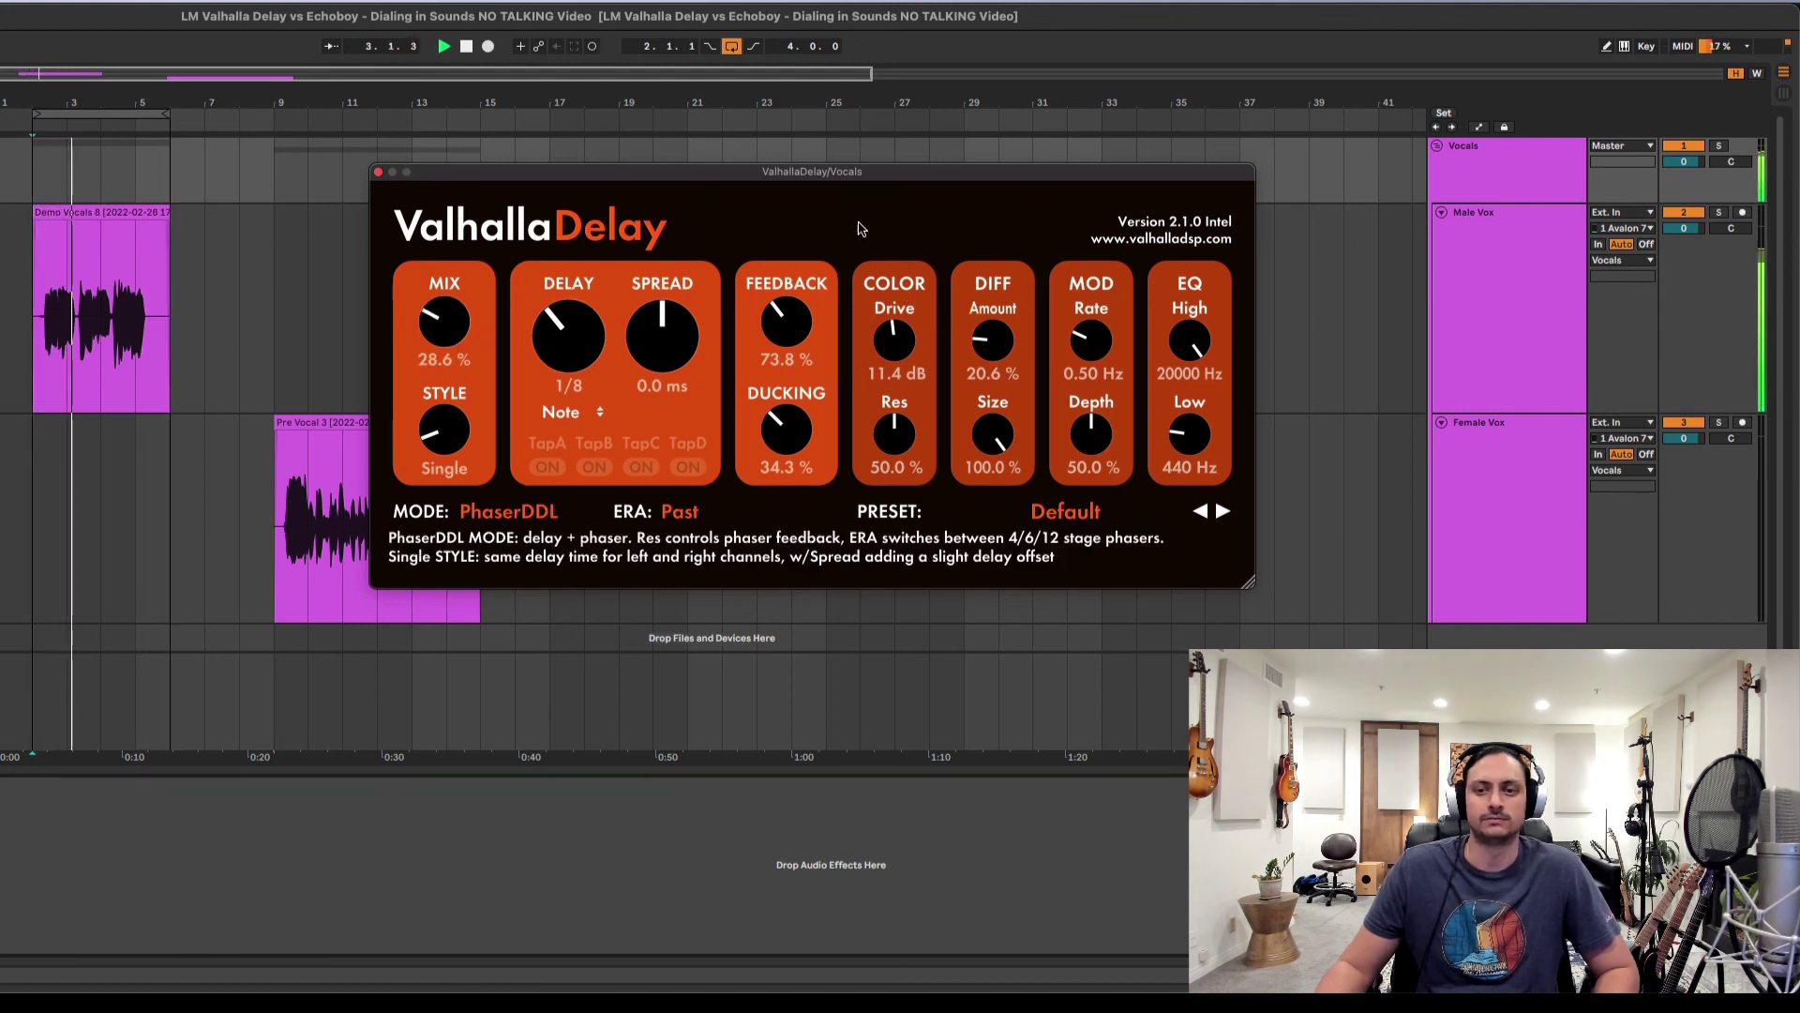
click(1219, 0)
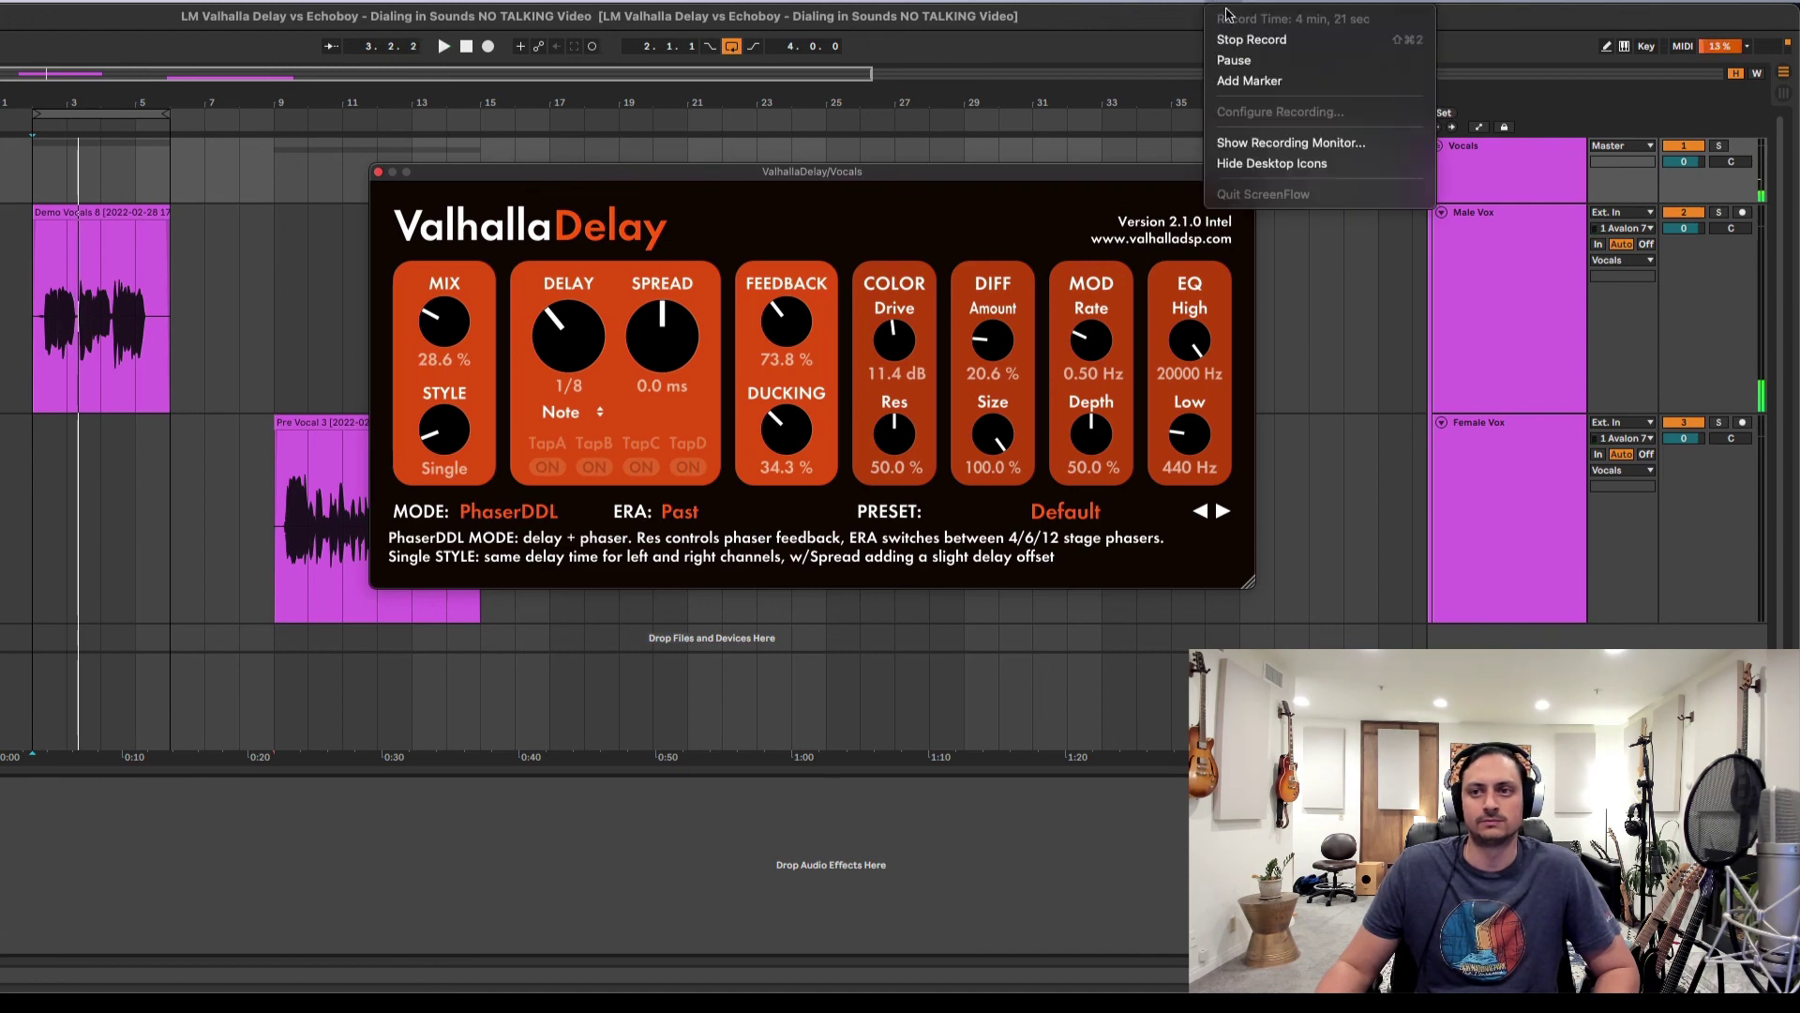